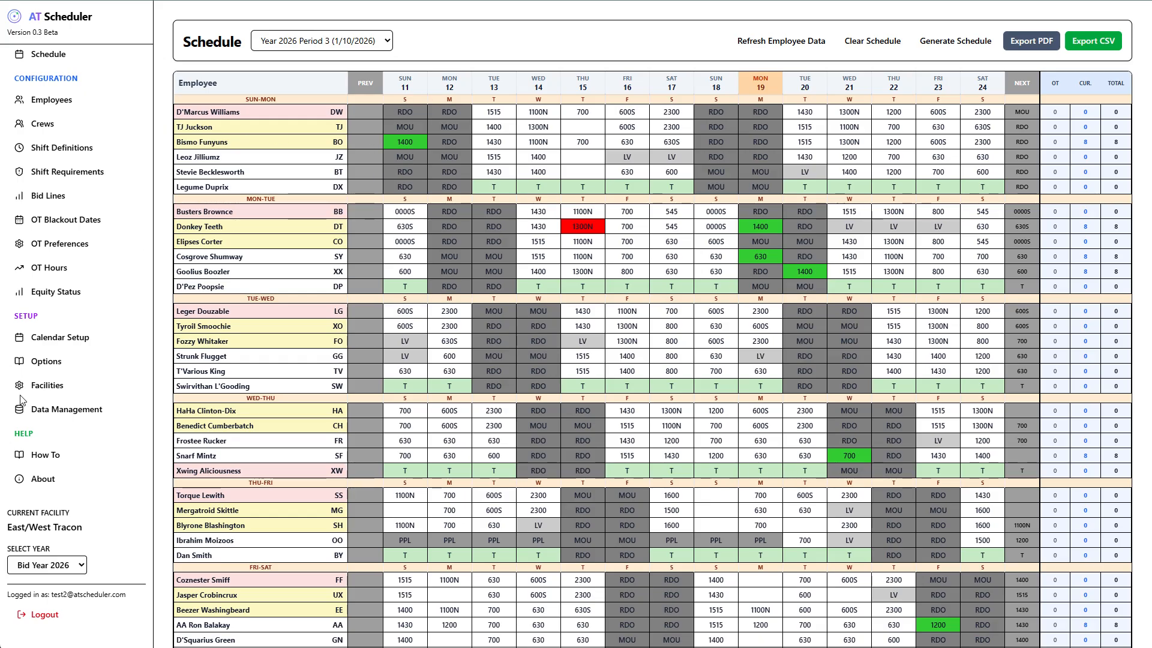
View the facility list and check the name editor of the East/West Tracon facility without changing it
click(40, 389)
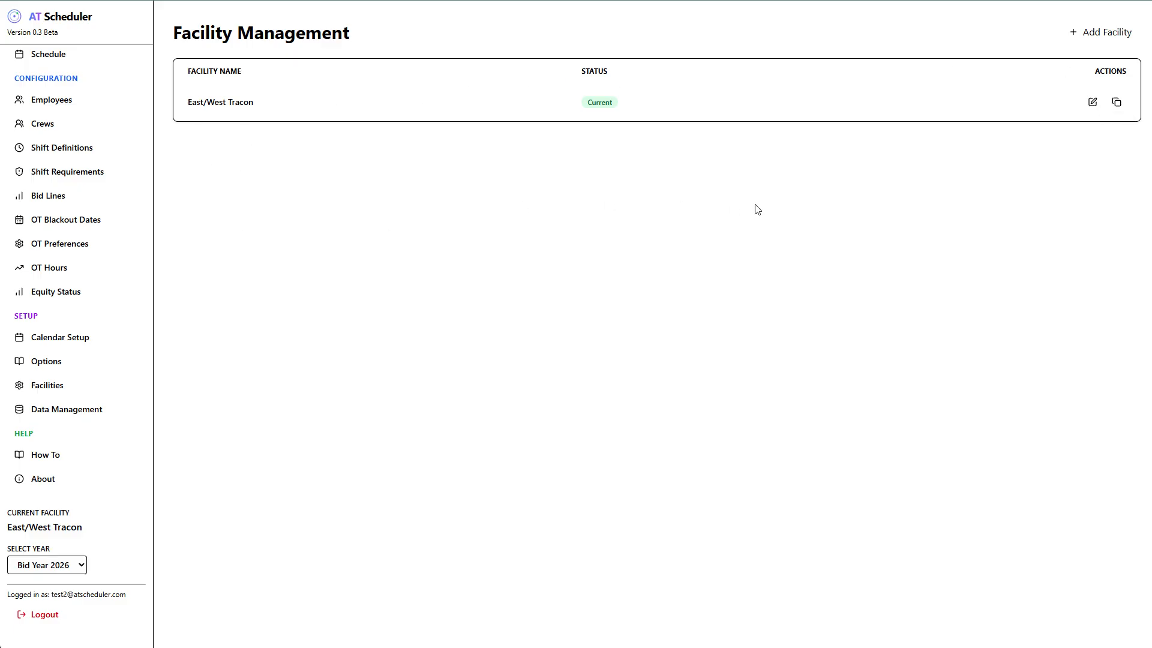
click(1093, 103)
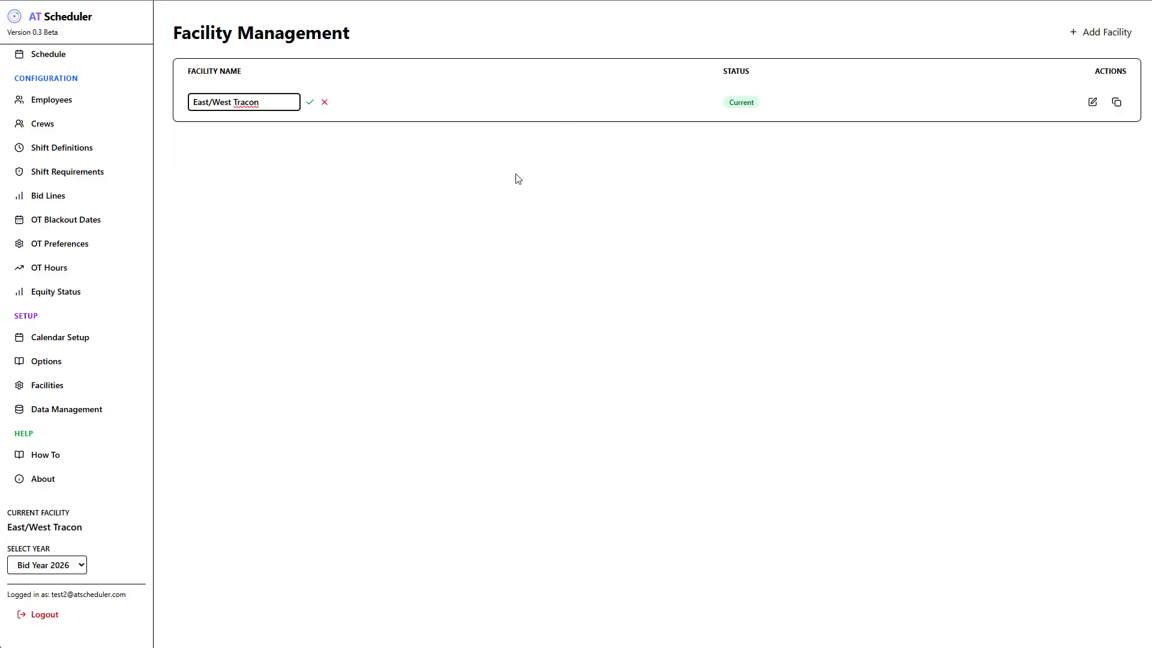
click(325, 103)
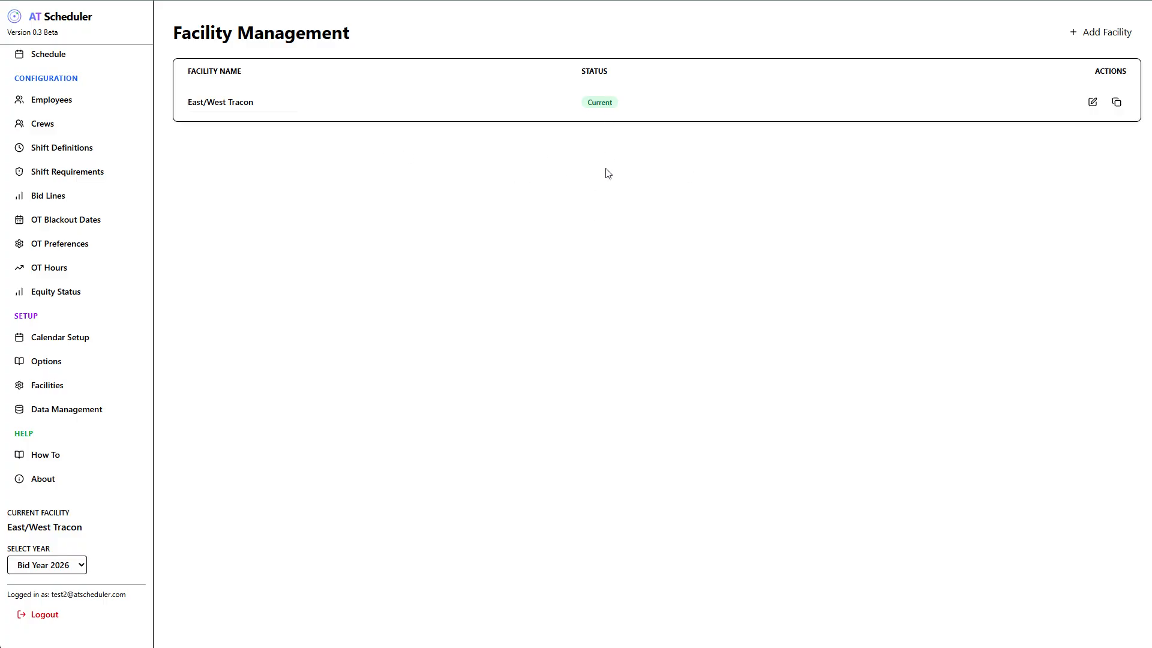
In the calendar setup, generate and save pay period 5 of bid year 2026, running 02/08/2026 to 02/21/2026
click(72, 345)
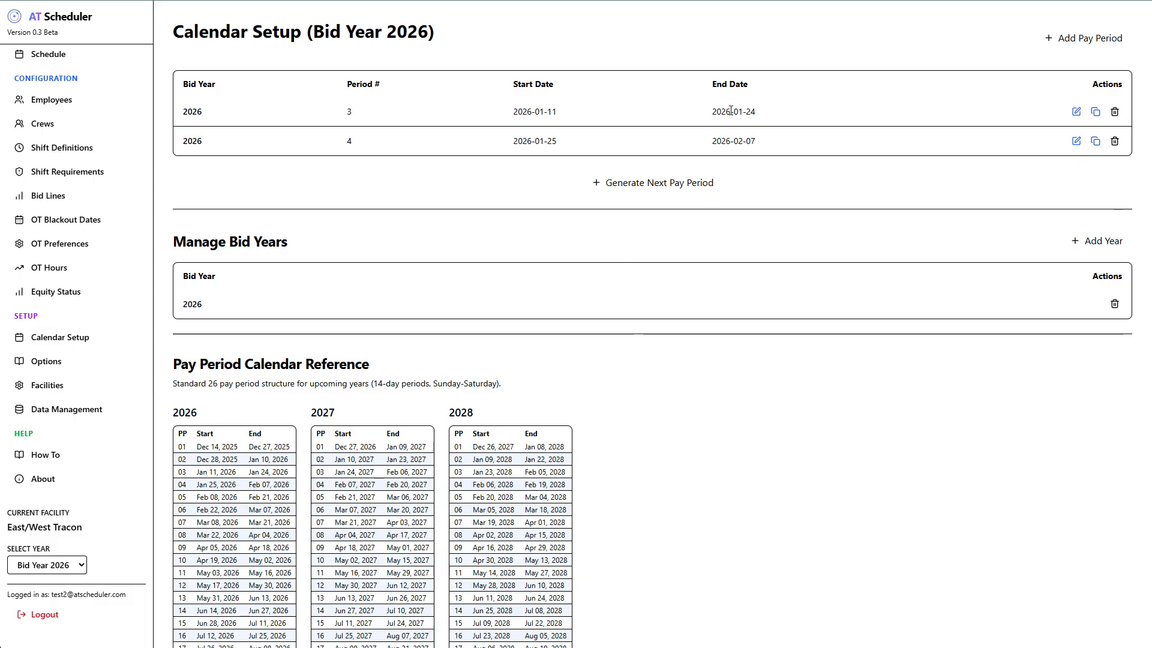
click(619, 190)
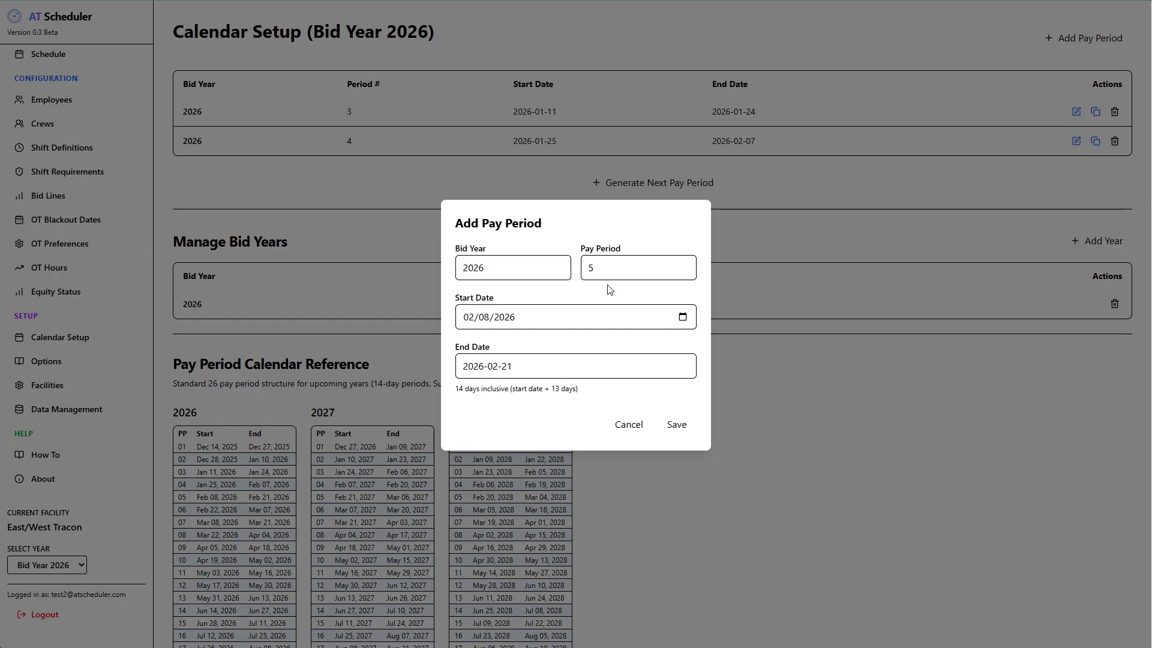
click(675, 424)
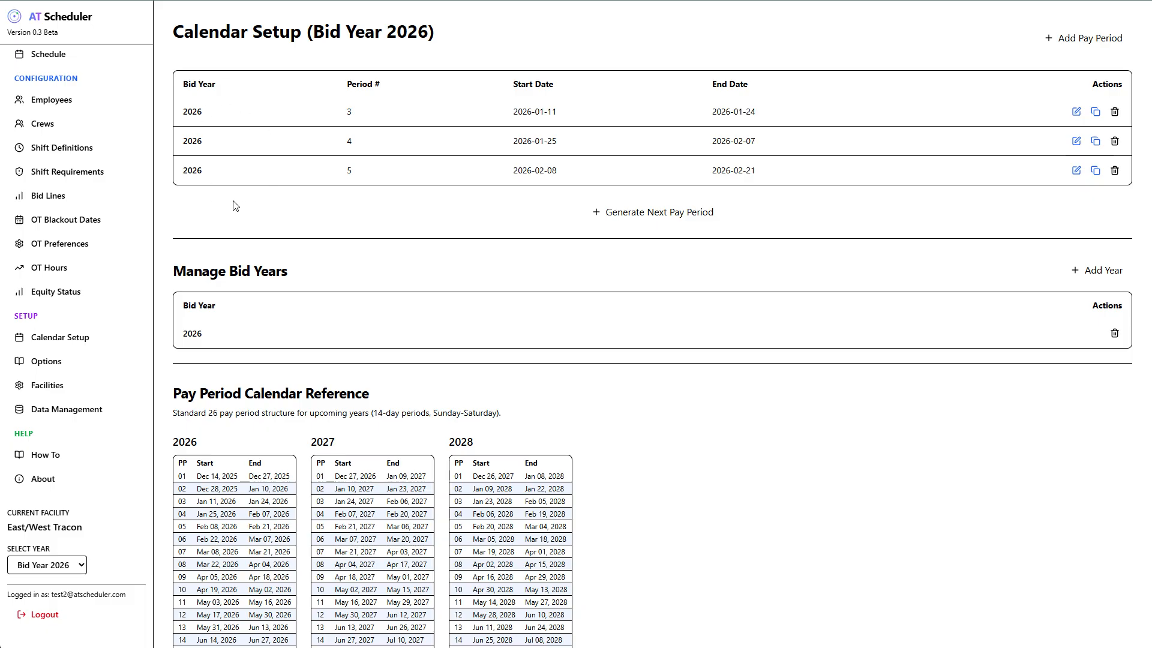
View the crew list and inspect the SUN-MON crew's name and display order without changing them
click(42, 126)
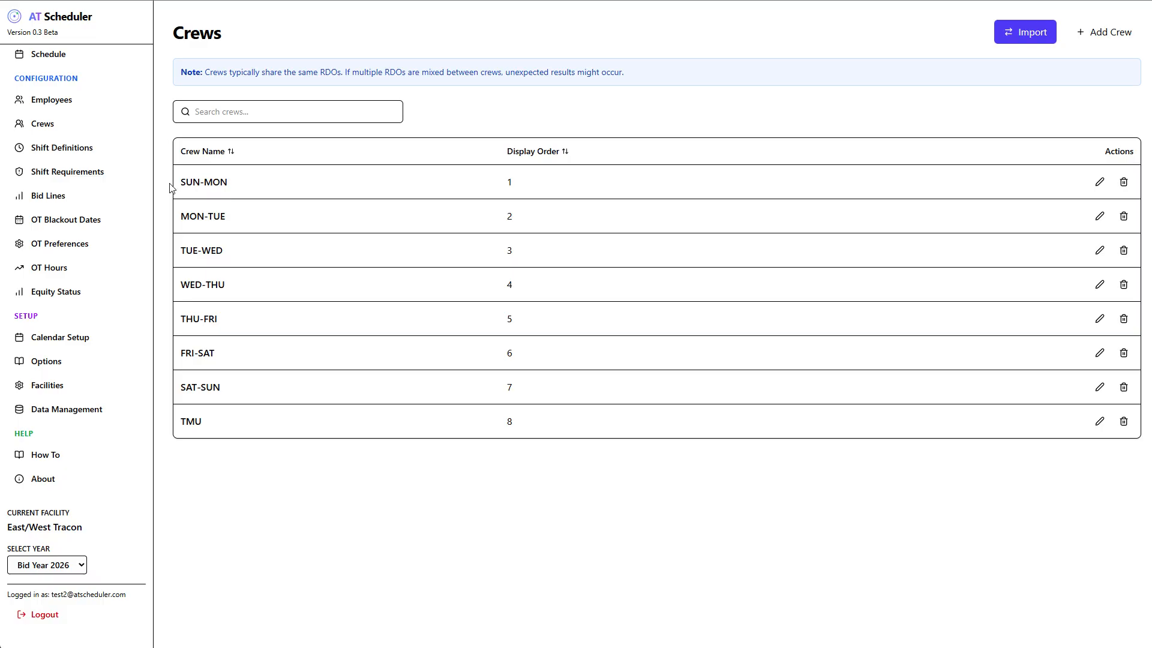
click(1099, 182)
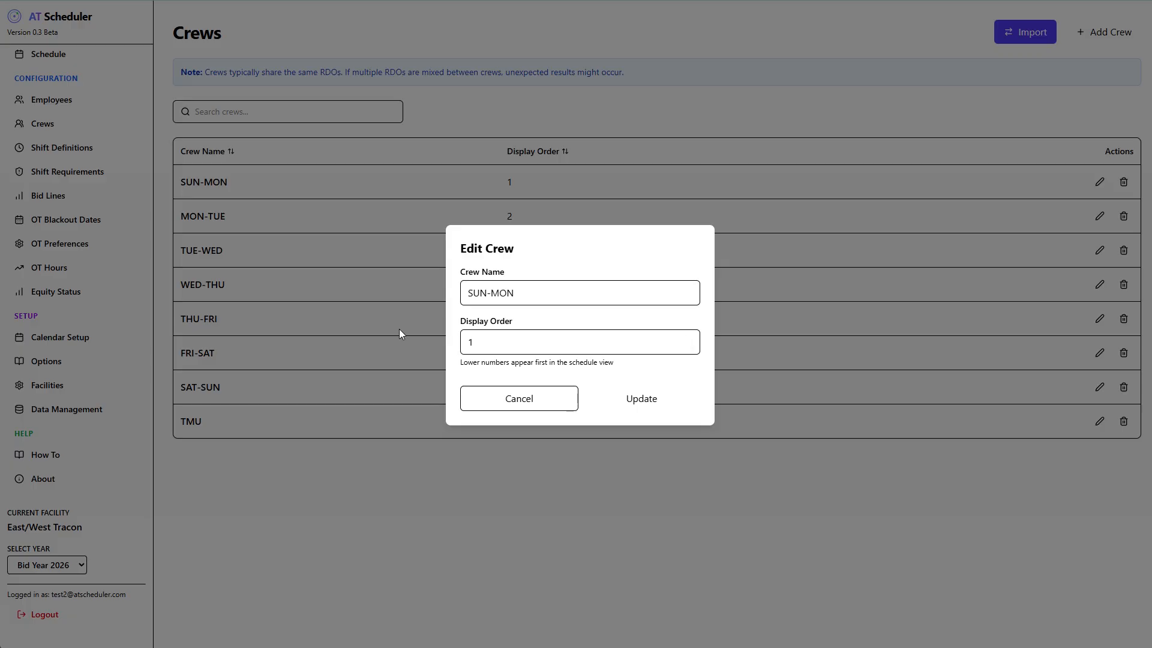
click(536, 405)
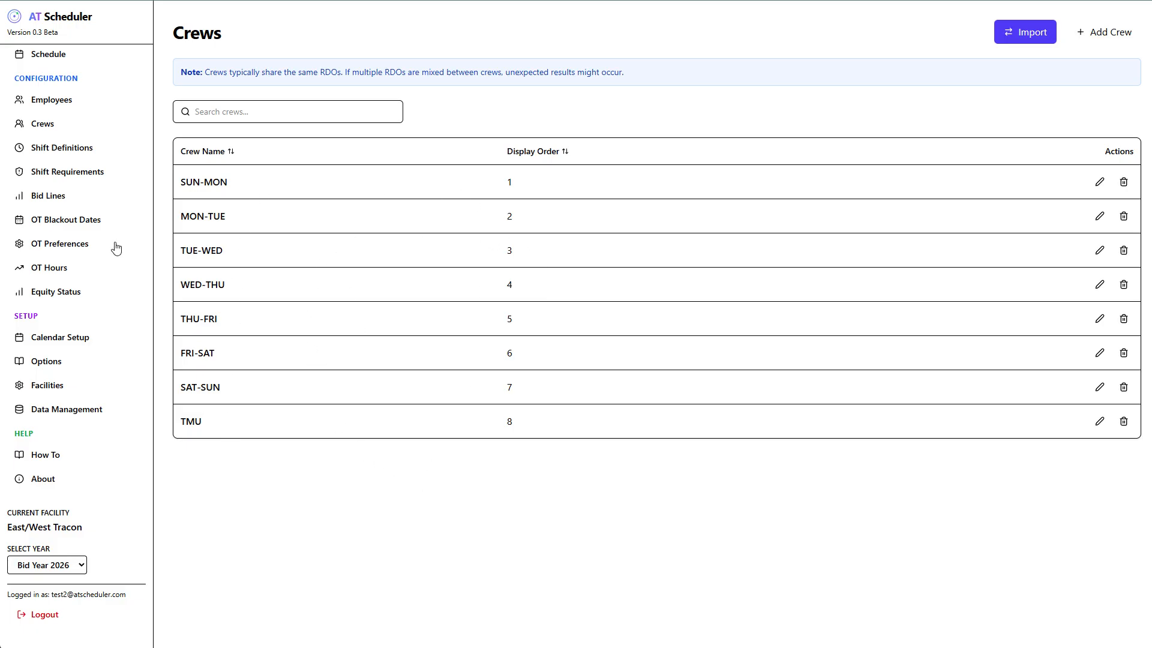
Review the full list of shift definitions with their times, durations, categories and equitability counts
click(56, 154)
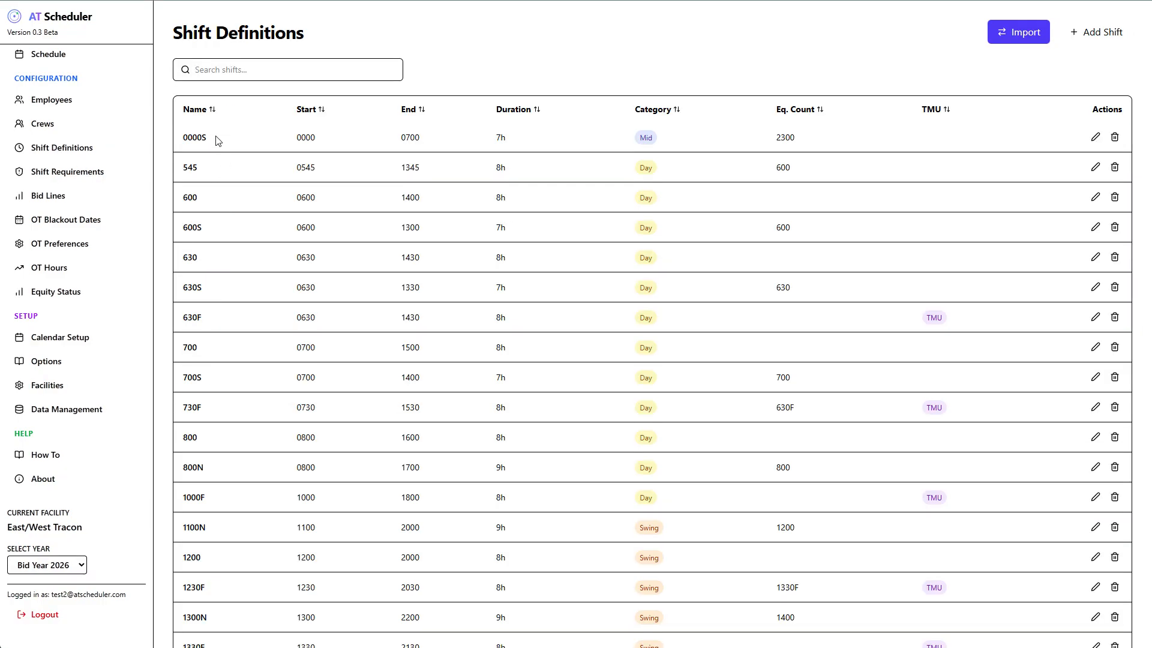
scroll(218, 267, down, 2)
scroll(218, 272, down, 4)
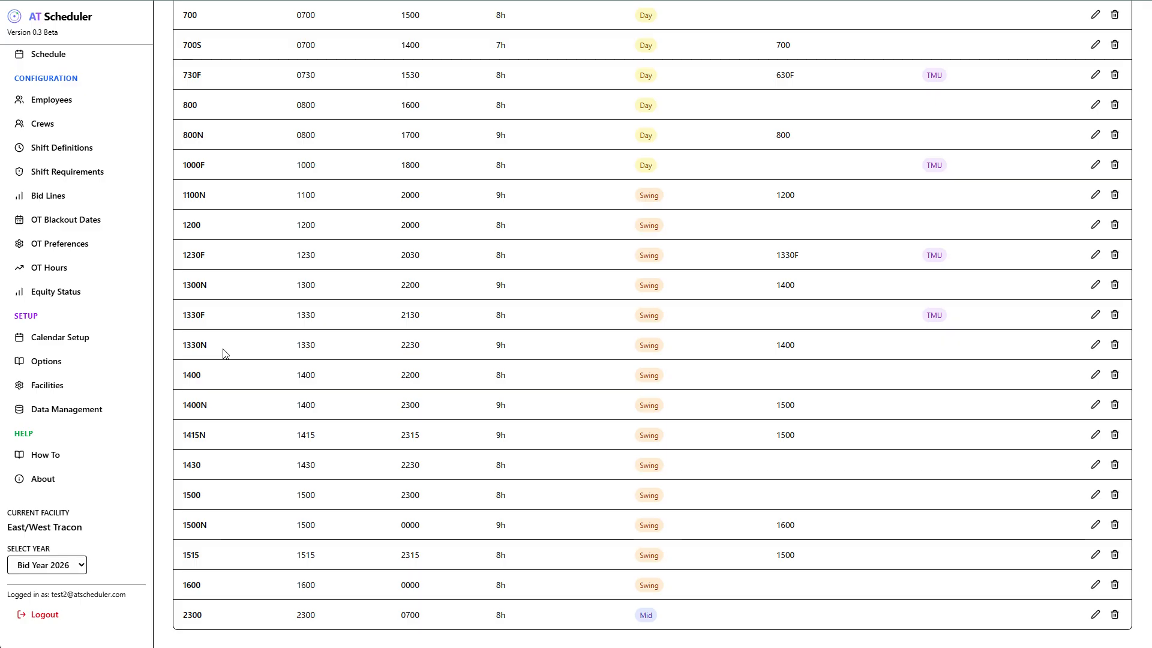
scroll(231, 441, up, 5)
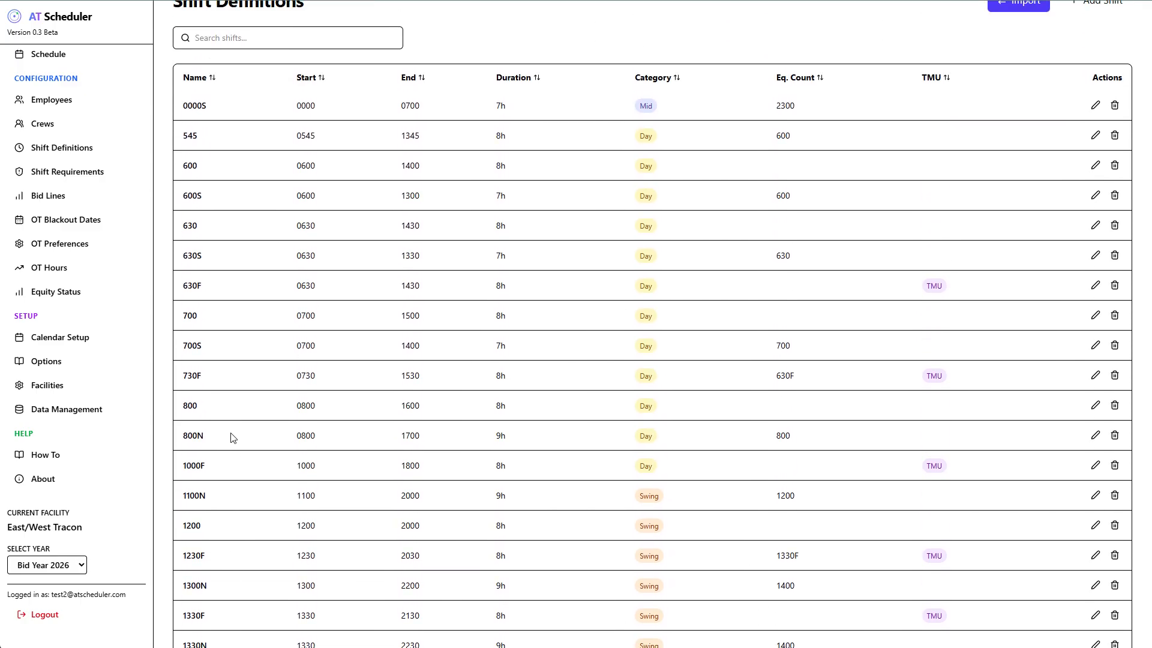
scroll(232, 438, up, 1)
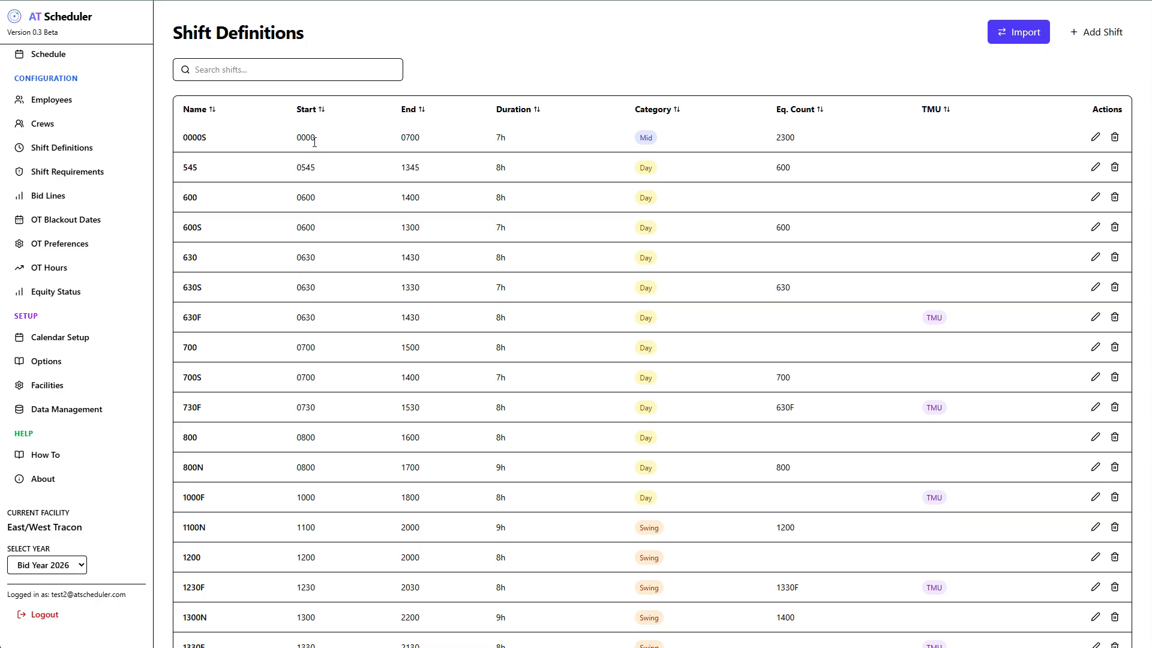
Inspect the 0000S shift's settings, including its category choices, equitability count and TMU option, without saving changes
click(1095, 138)
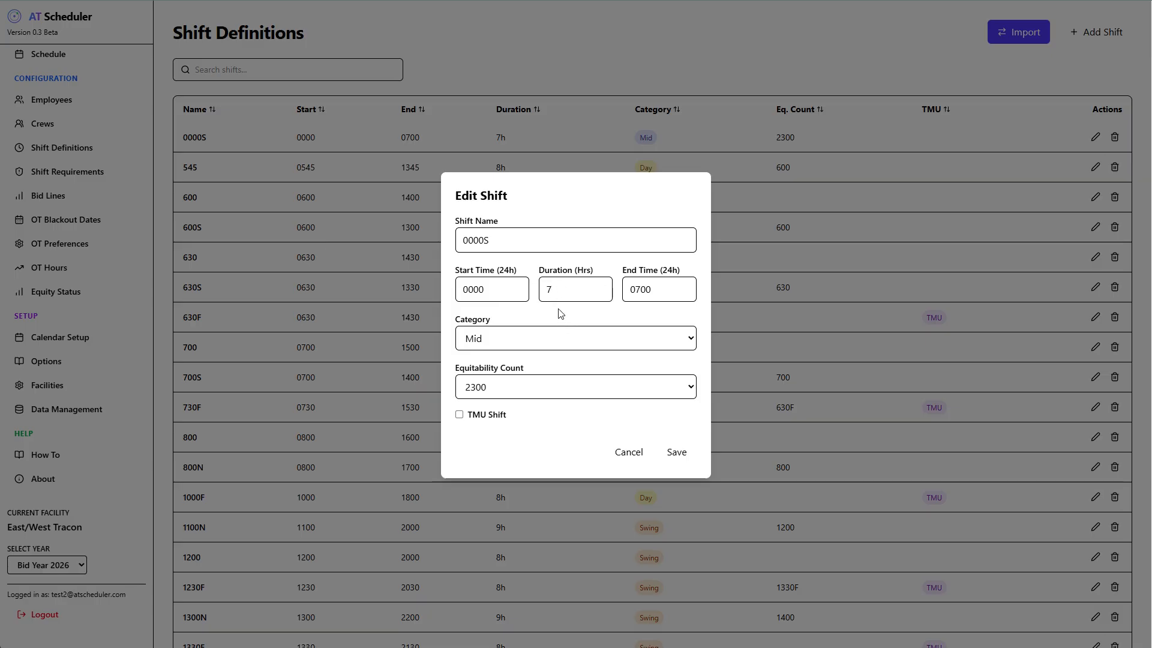
click(548, 338)
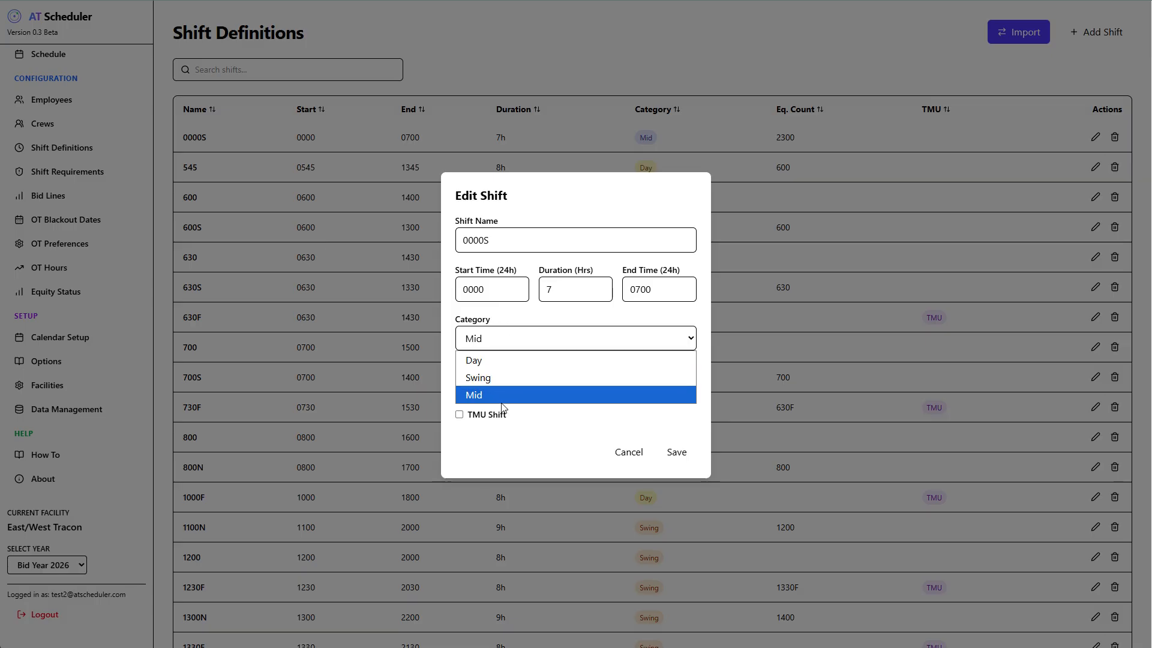
click(523, 322)
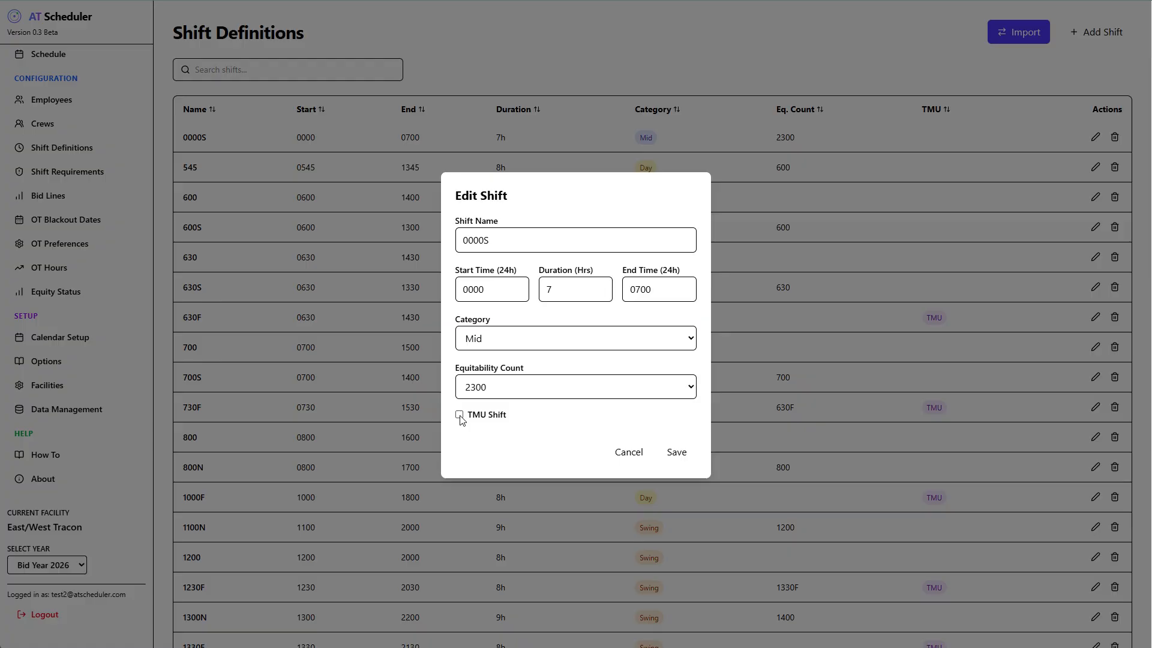
click(629, 454)
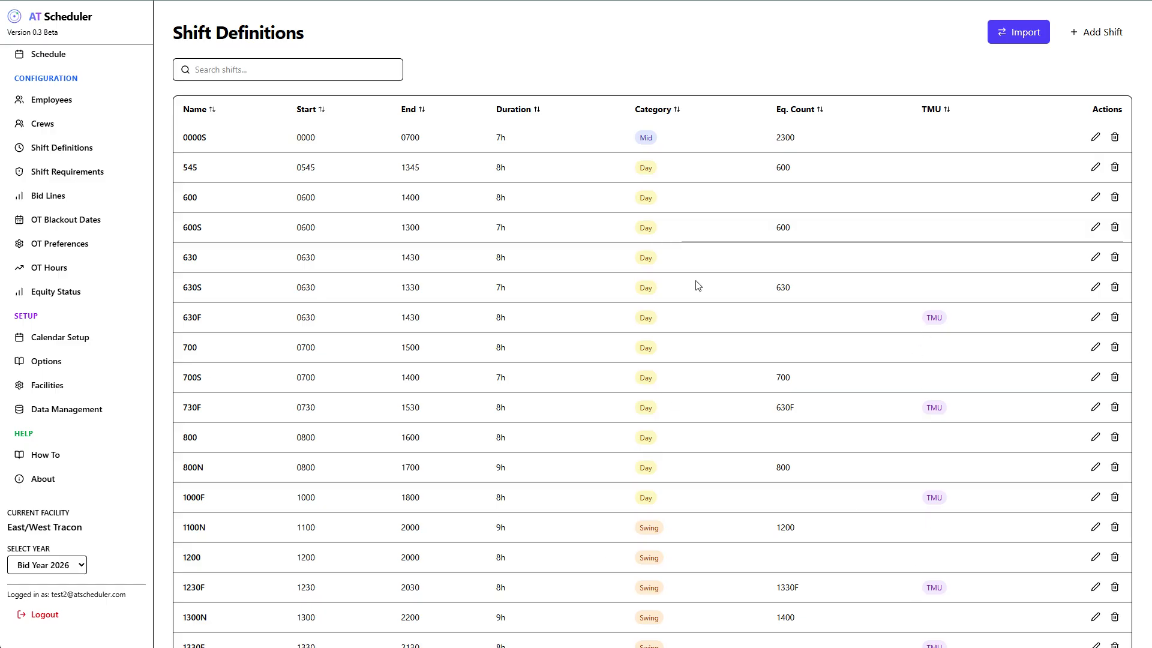
scroll(341, 255, down, 1)
scroll(336, 264, up, 1)
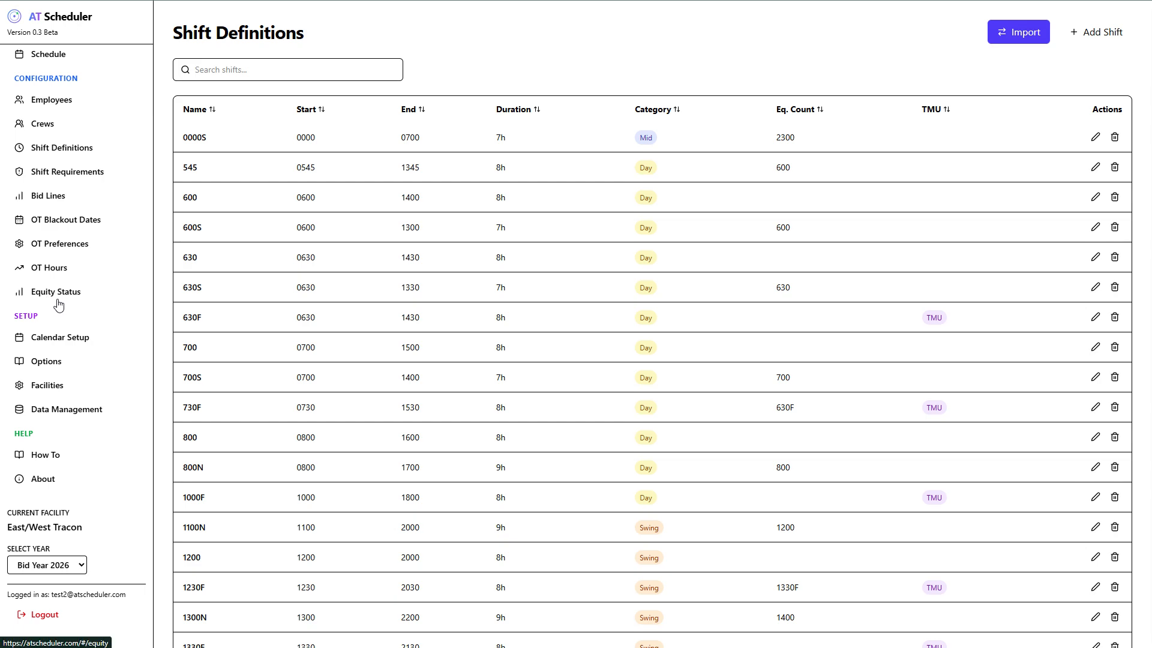
Review the staffing requirements for Sun (Day 1), including the allowed shifts of requirement 1
click(58, 178)
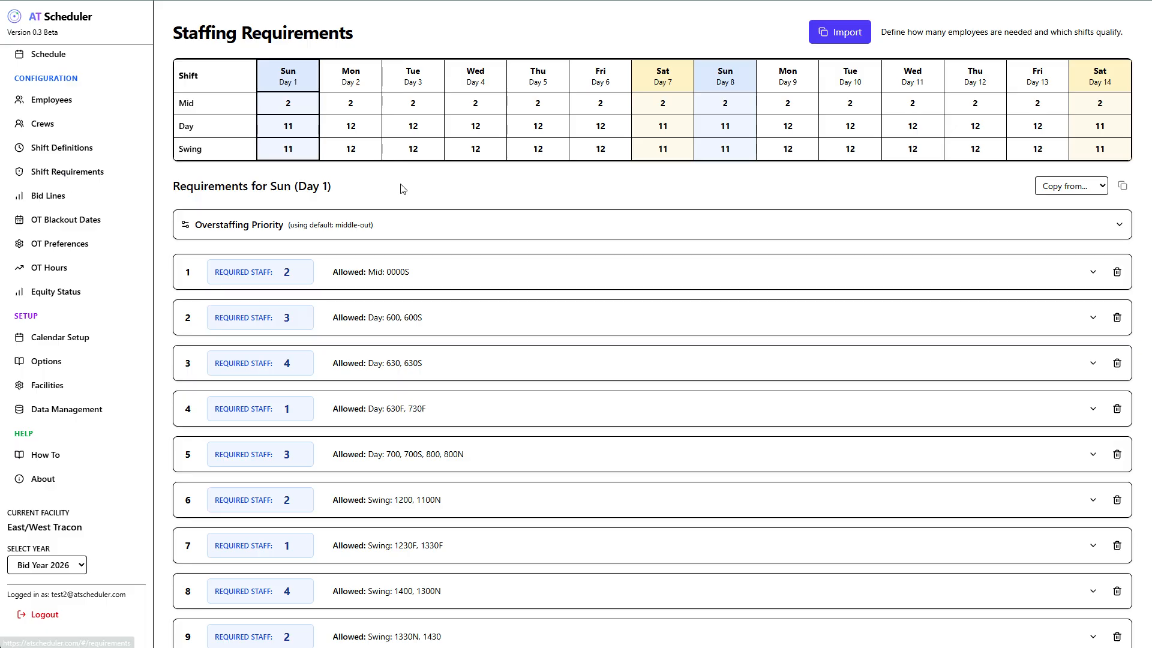
scroll(497, 250, down, 1)
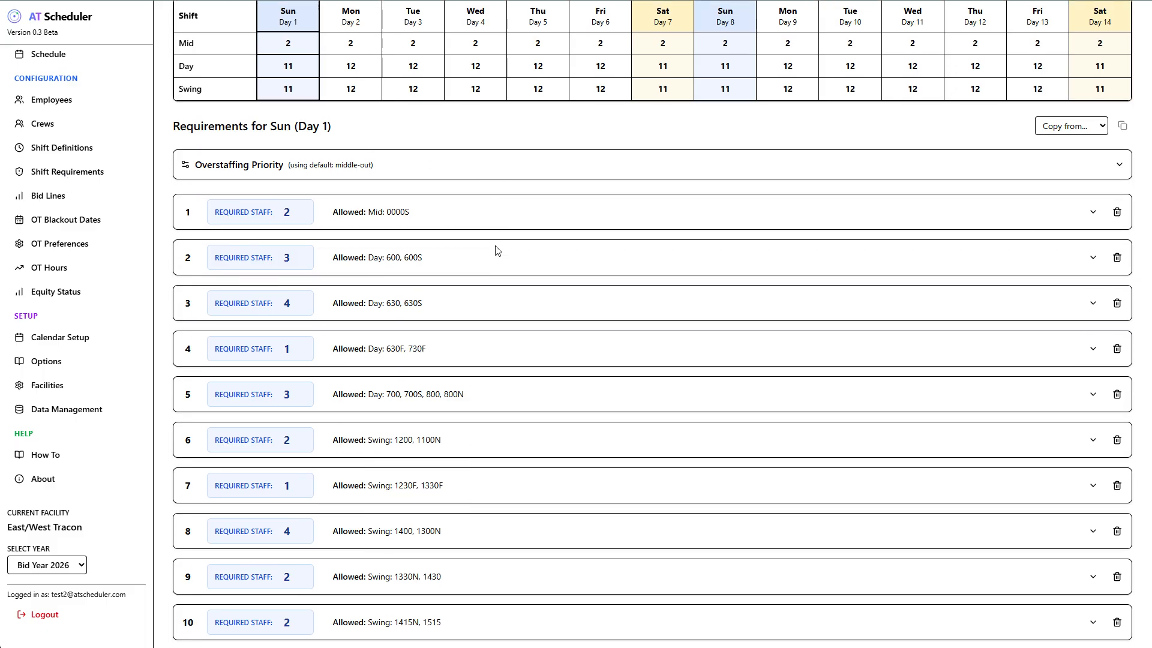
scroll(496, 250, up, 1)
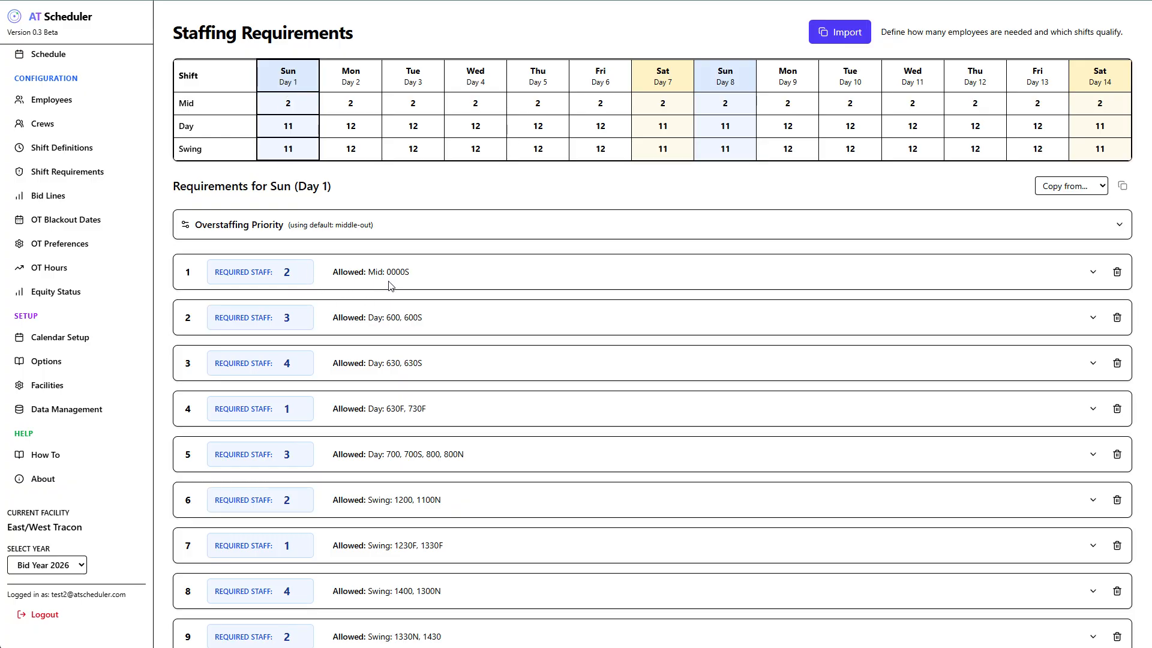
click(1094, 273)
scroll(393, 412, down, 2)
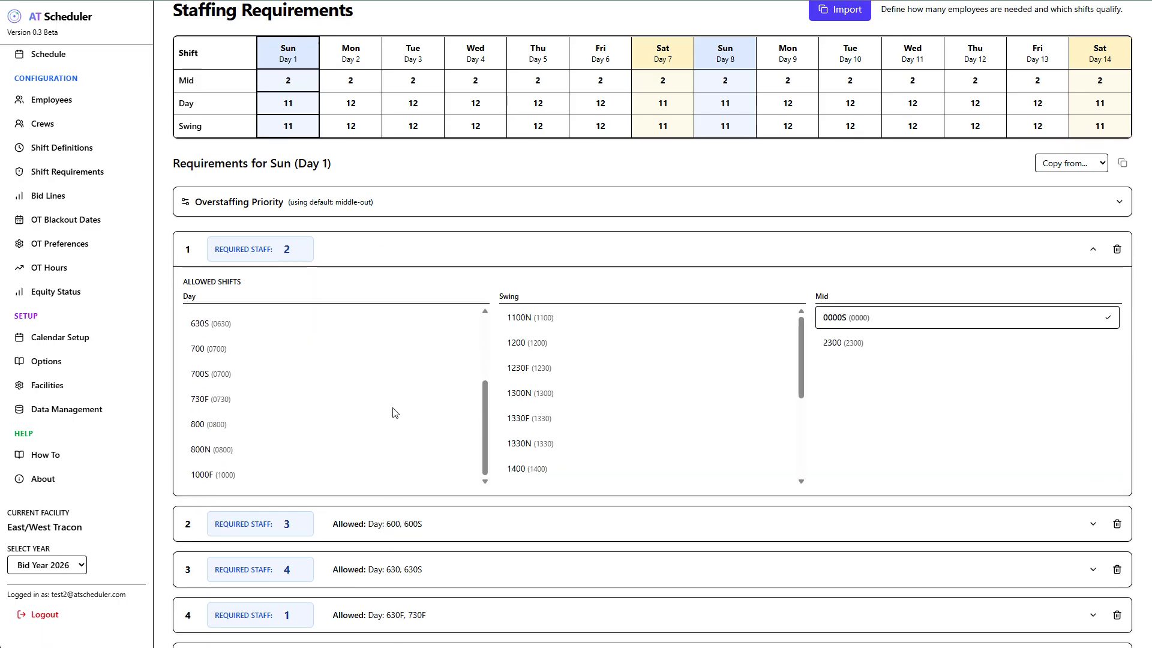
scroll(421, 354, up, 2)
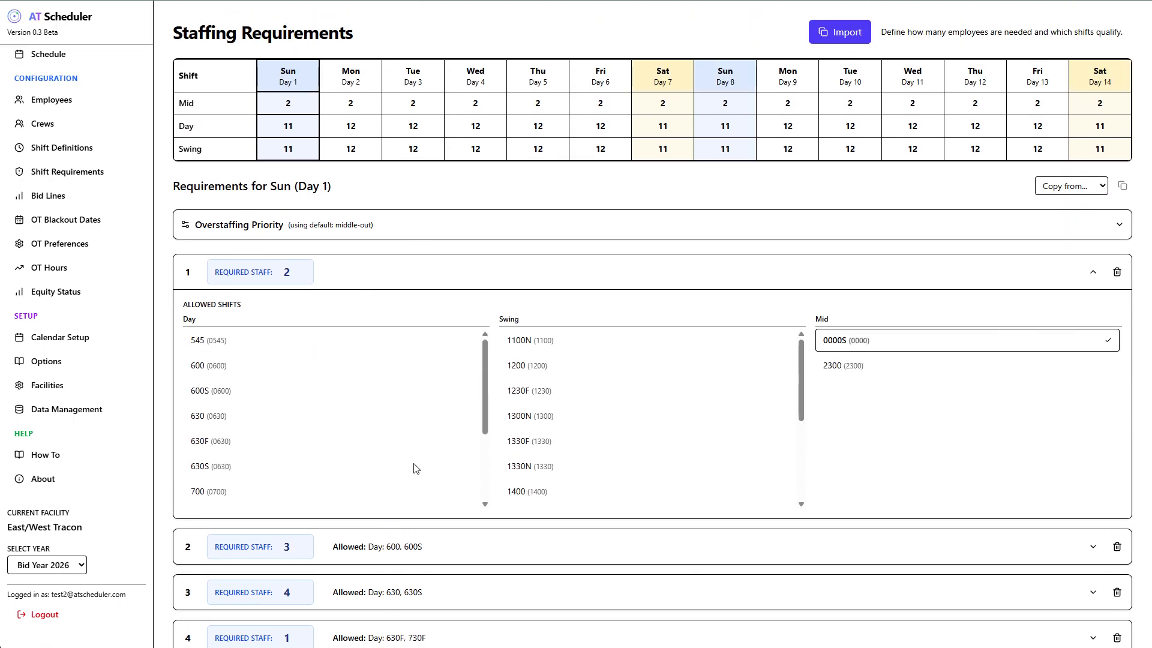
click(1092, 273)
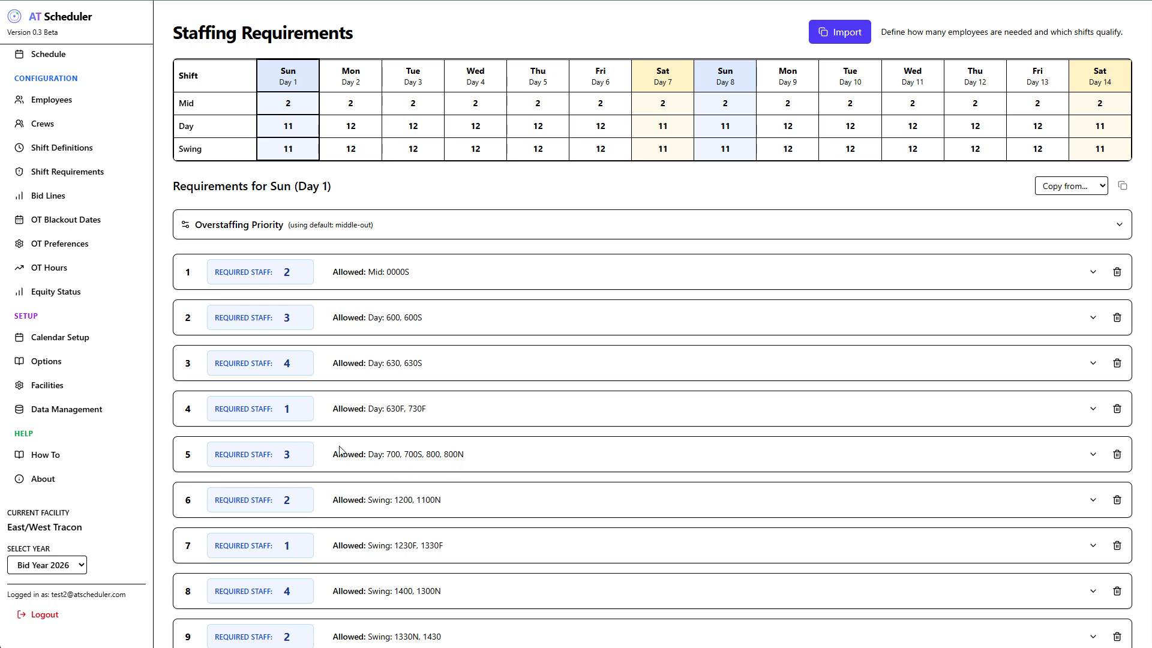
scroll(339, 453, down, 2)
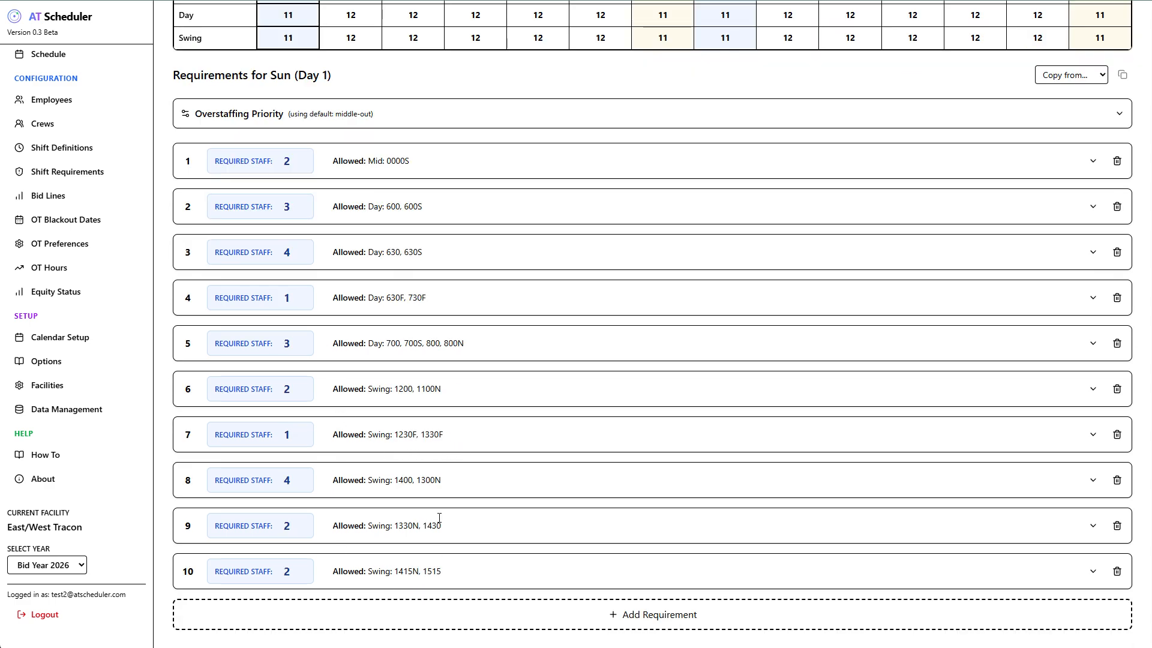
scroll(336, 531, up, 1)
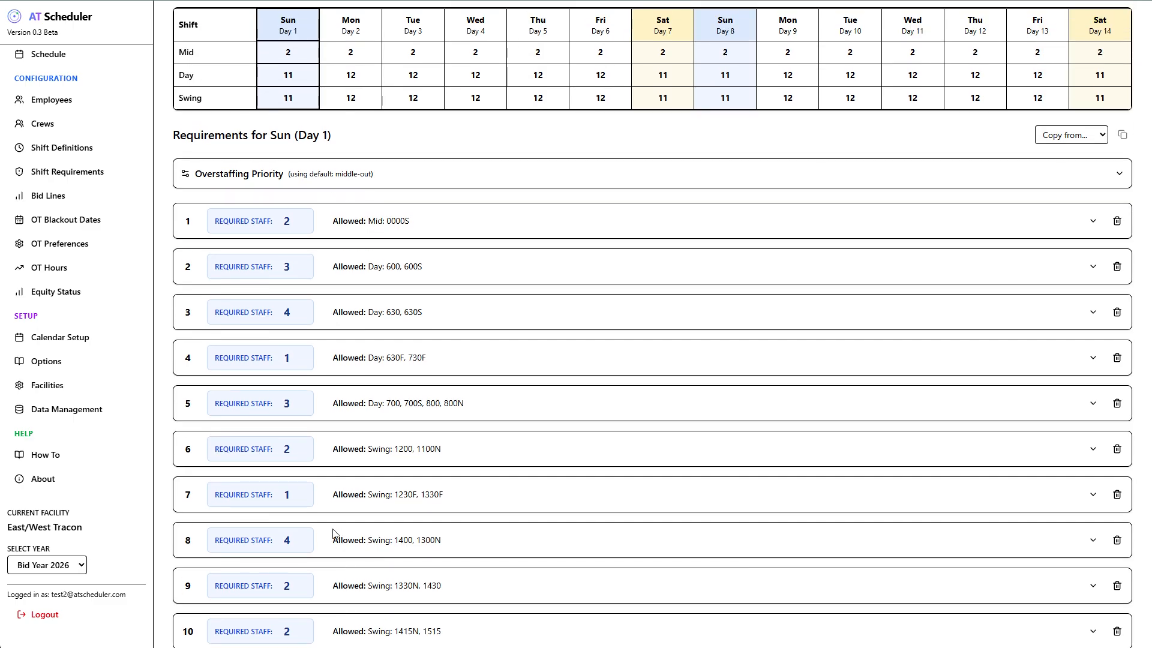
scroll(335, 534, up, 1)
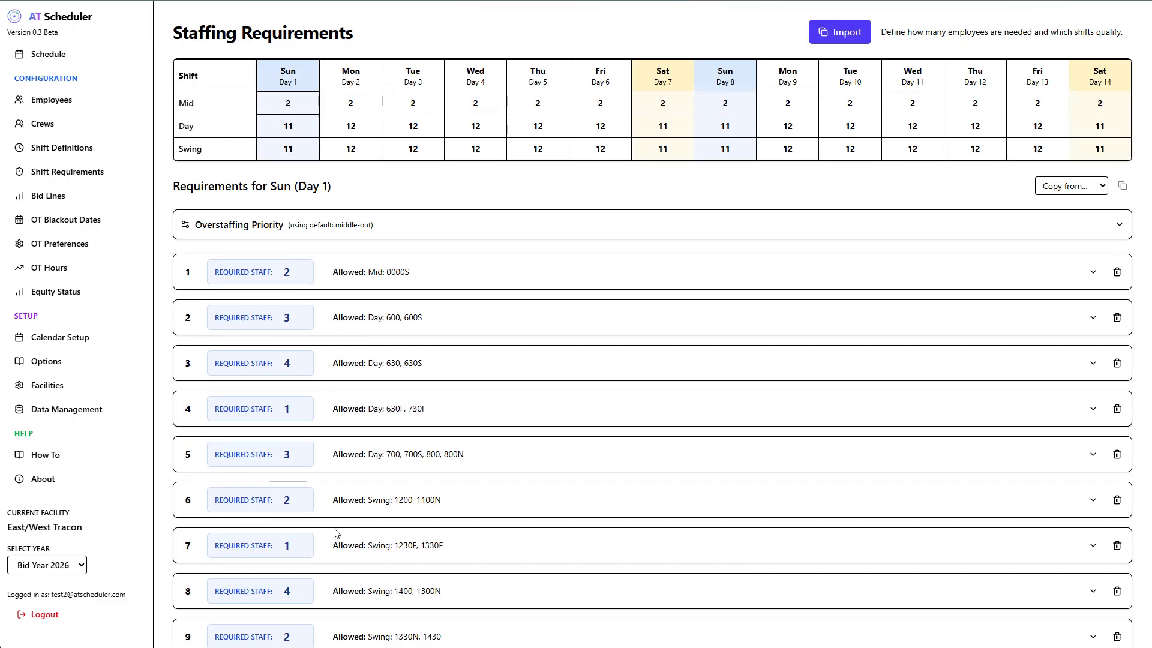
Examine the overstaffing priority settings for Sun (Day 1) and the days its requirements can be copied from
click(1119, 225)
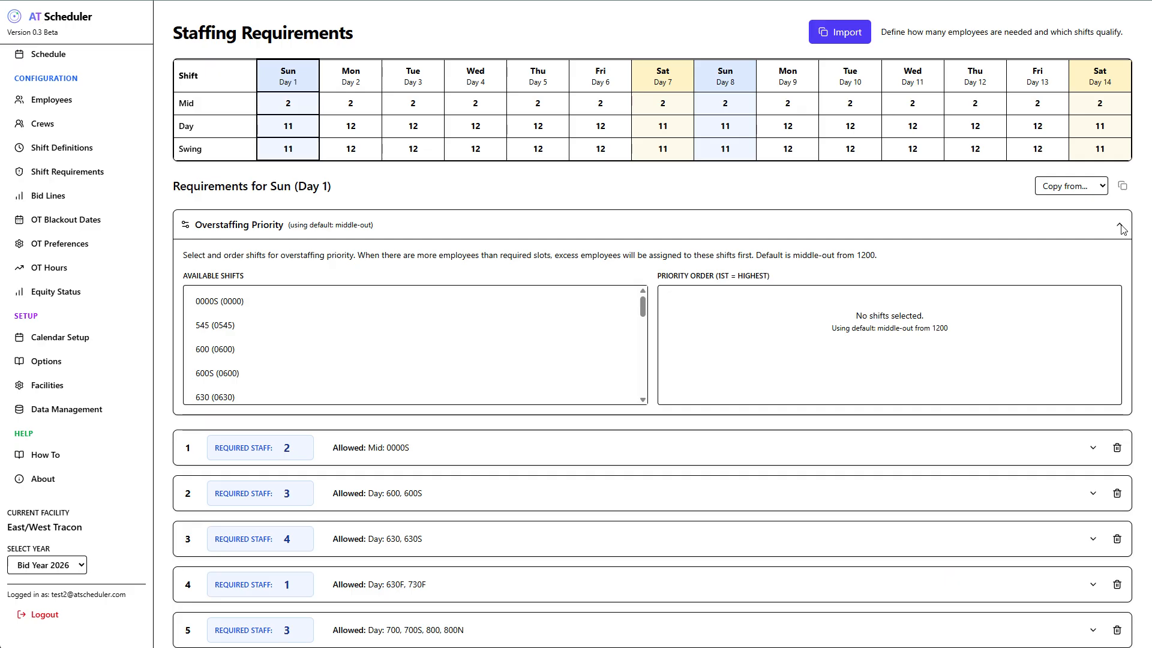
click(1120, 227)
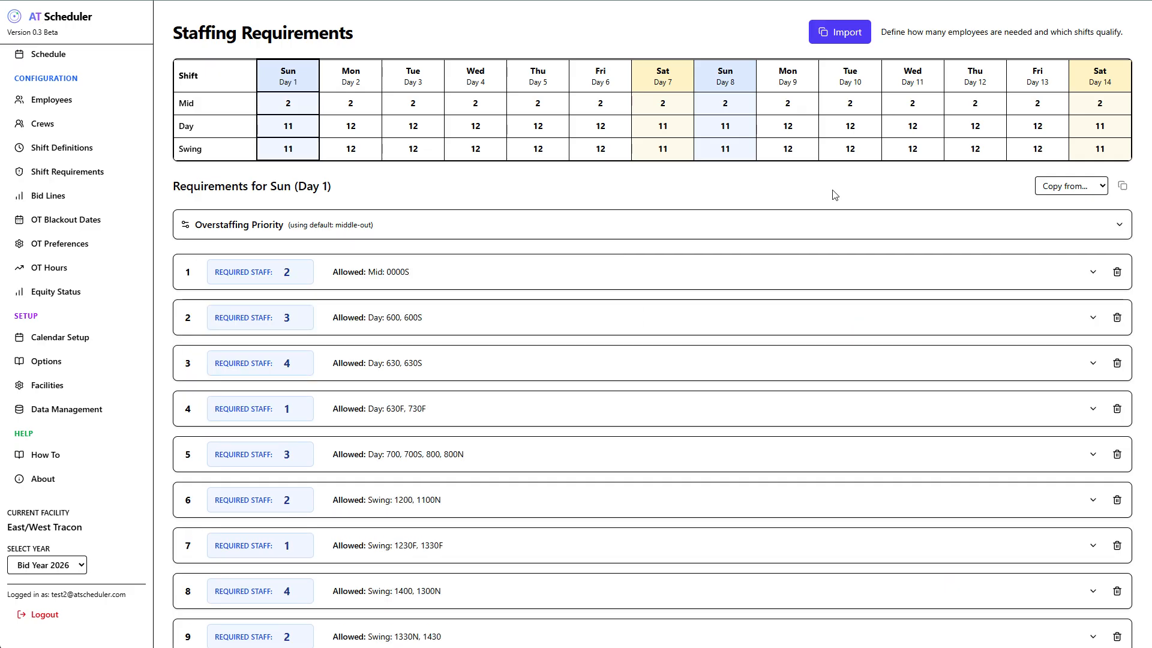
click(1119, 227)
click(1120, 227)
click(1119, 227)
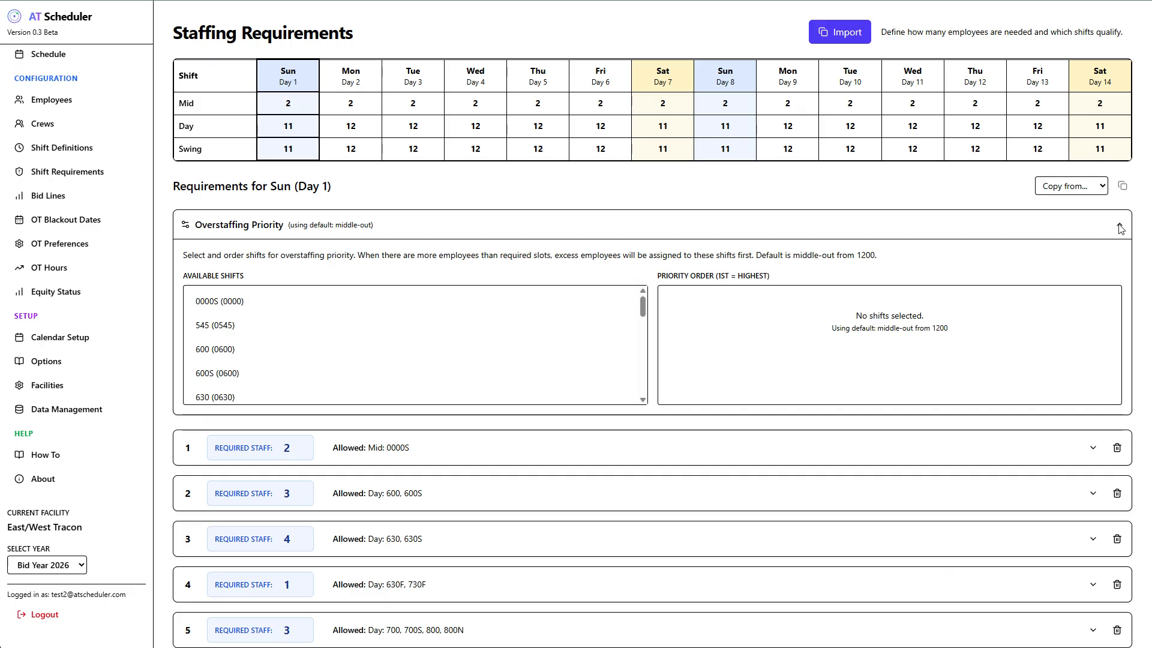
click(1119, 227)
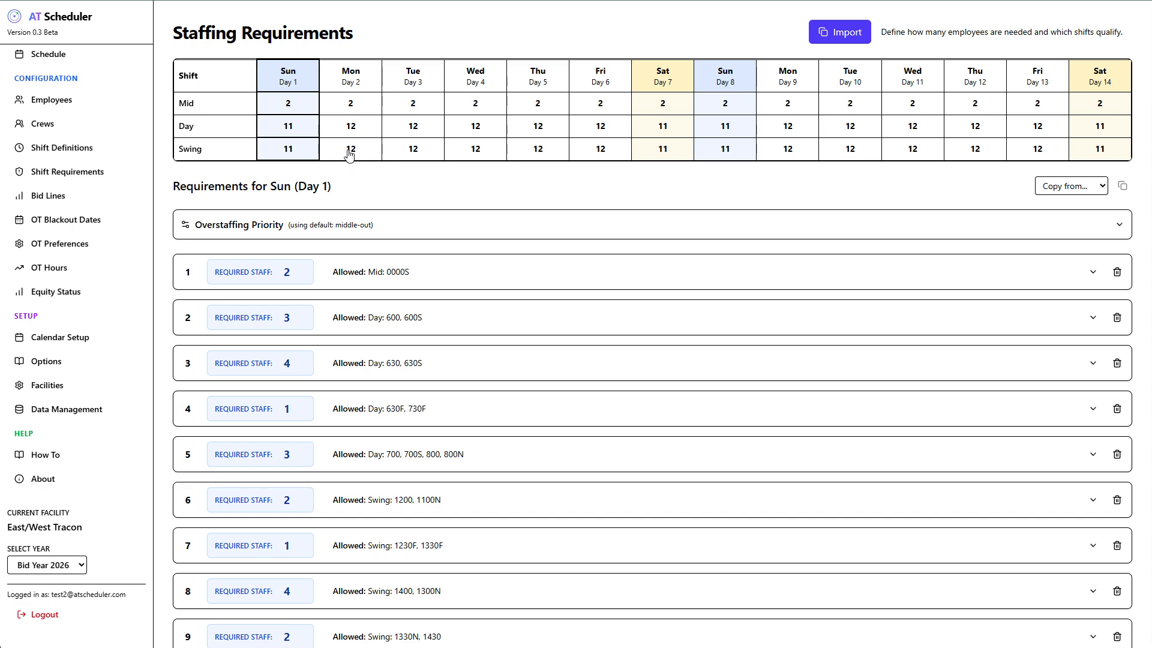
click(1076, 189)
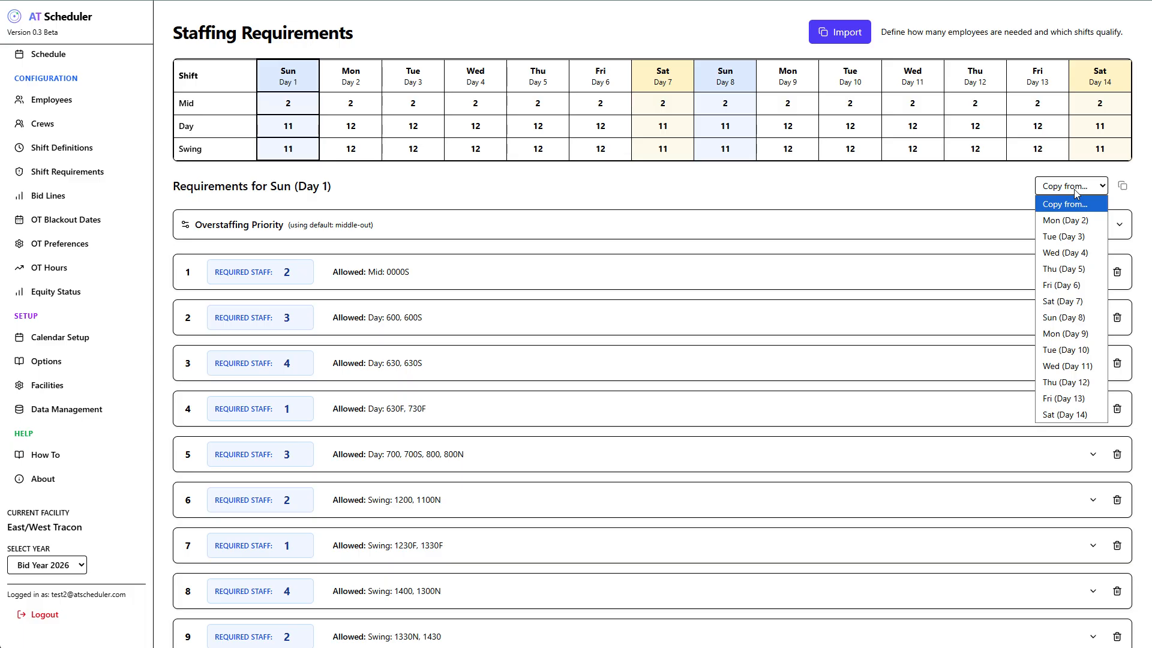
click(962, 185)
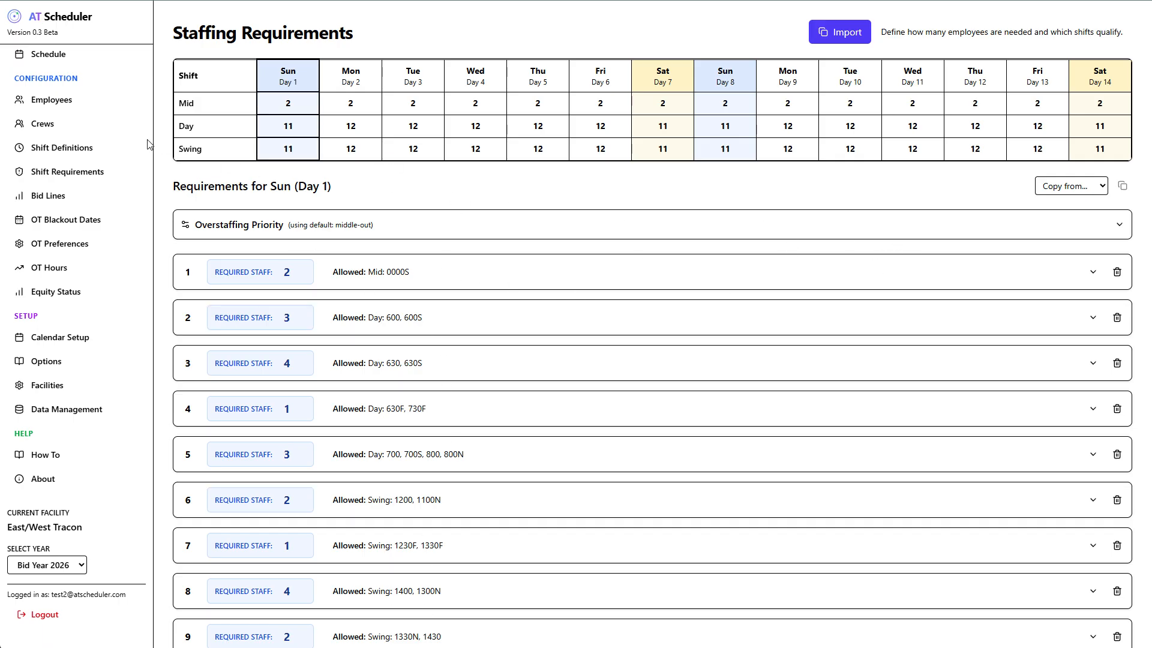
Inspect the SUN-MON - Mid Every Week bid line's two-week grid of days off and allowed shifts, without saving changes
click(51, 199)
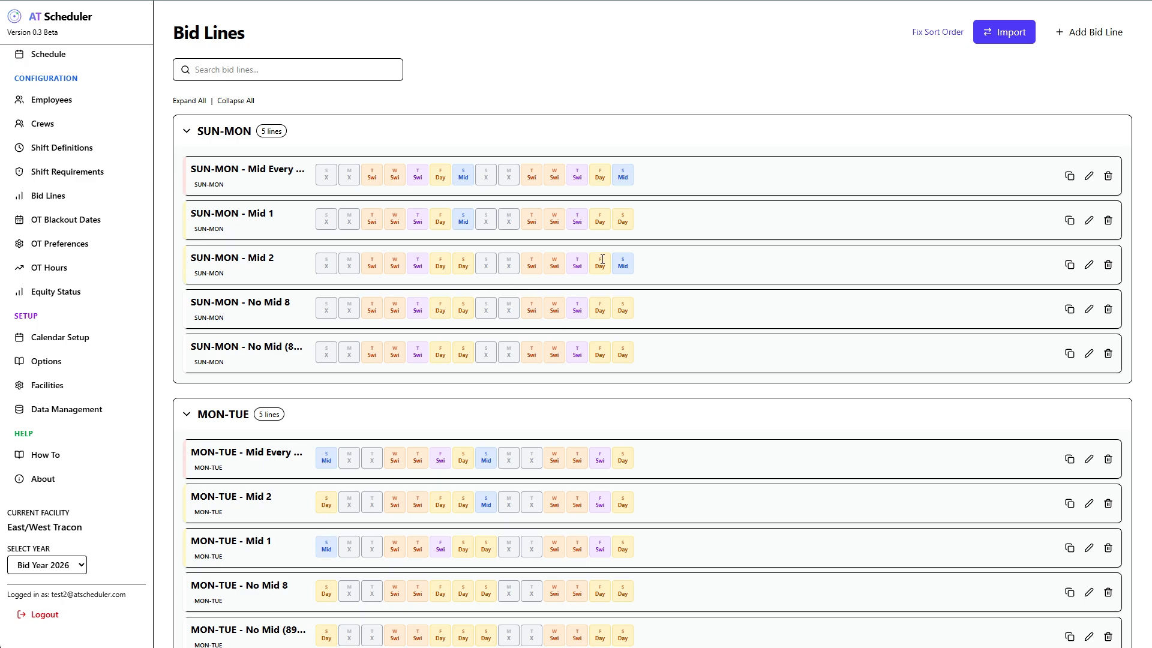
click(1088, 177)
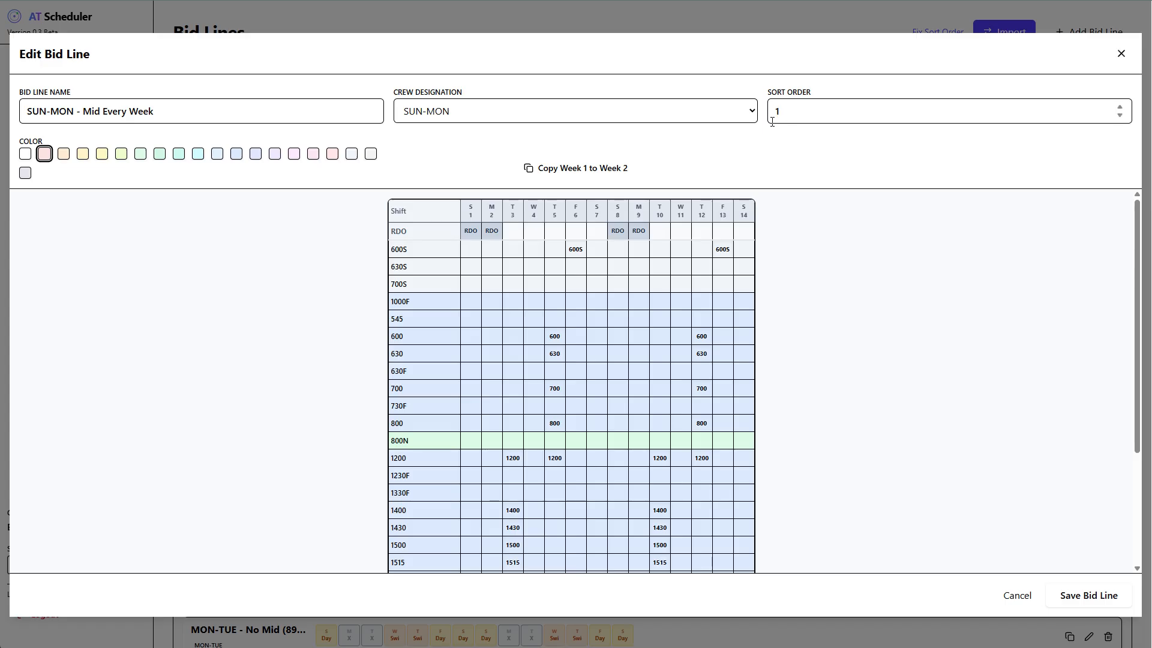
scroll(375, 262, down, 2)
scroll(376, 262, up, 2)
scroll(490, 333, down, 1)
scroll(475, 348, up, 1)
scroll(458, 352, down, 3)
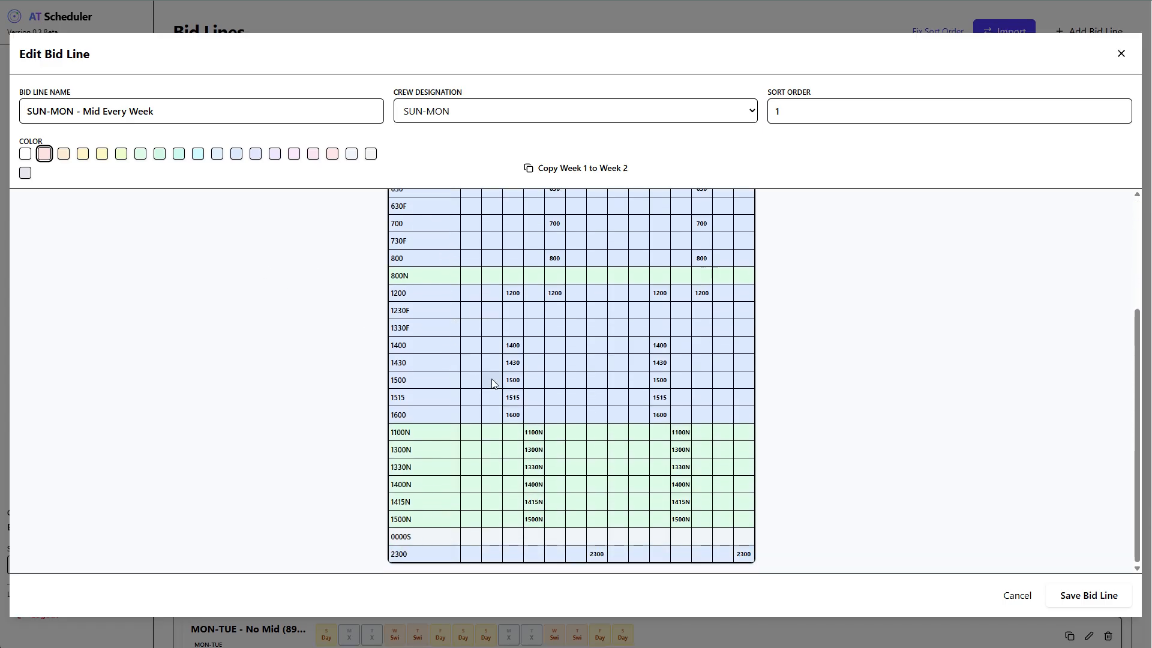
scroll(491, 379, down, 1)
scroll(554, 402, up, 2)
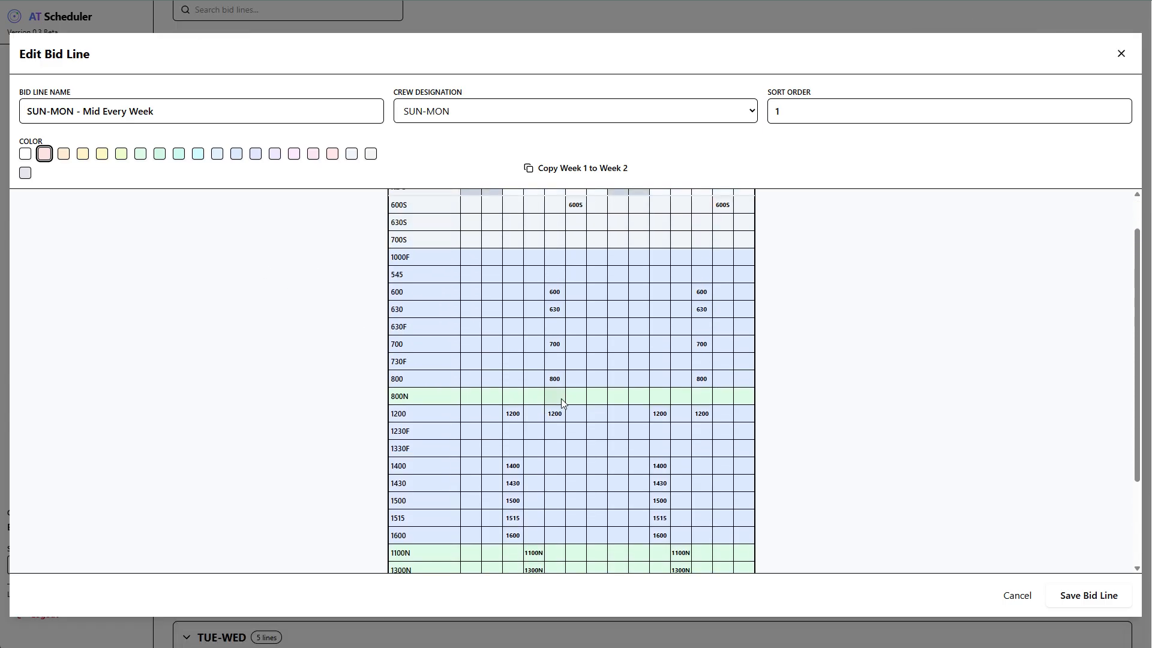
scroll(563, 403, up, 1)
scroll(576, 396, down, 1)
scroll(595, 447, down, 1)
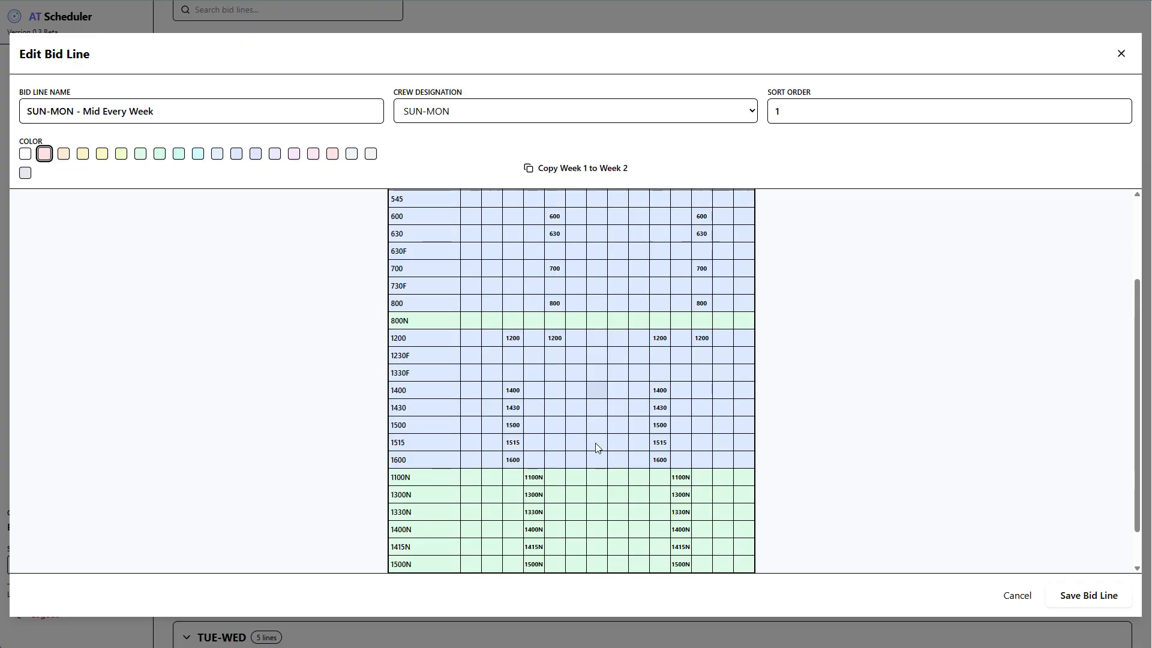
scroll(595, 444, down, 1)
scroll(596, 444, up, 1)
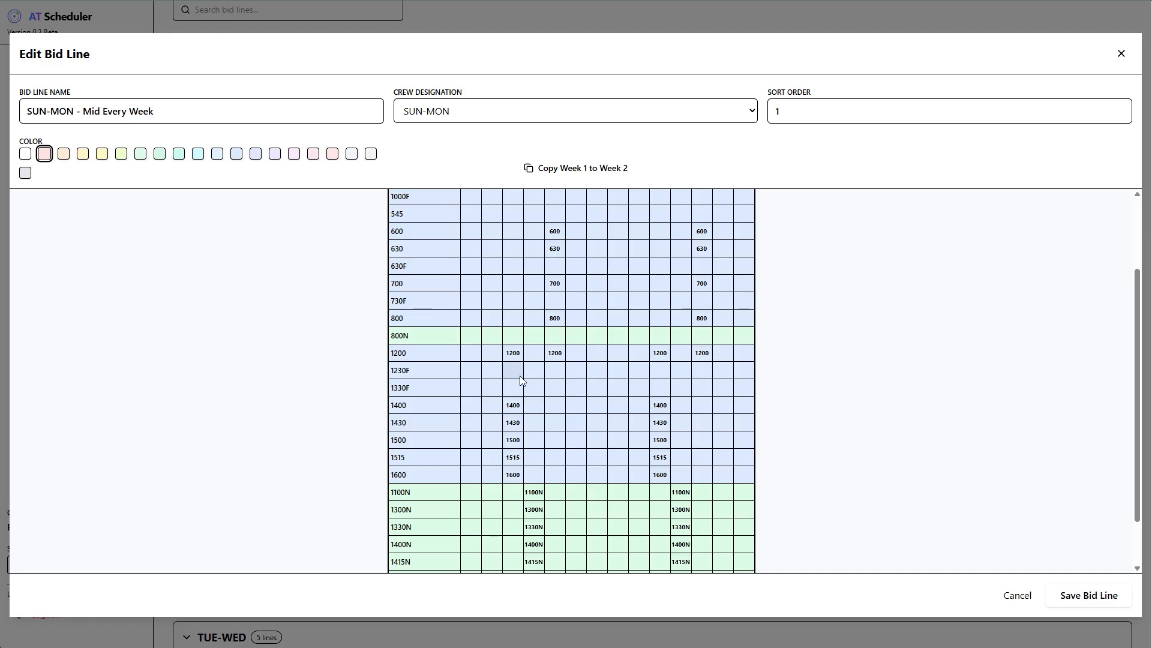
scroll(517, 353, down, 2)
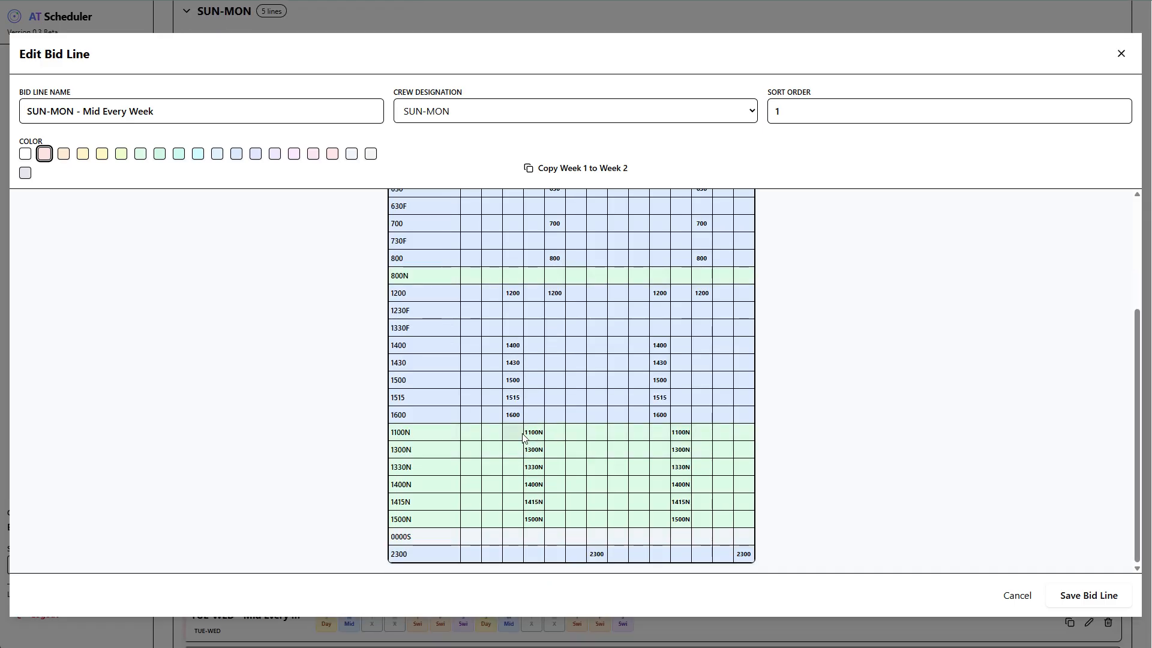
scroll(539, 439, up, 3)
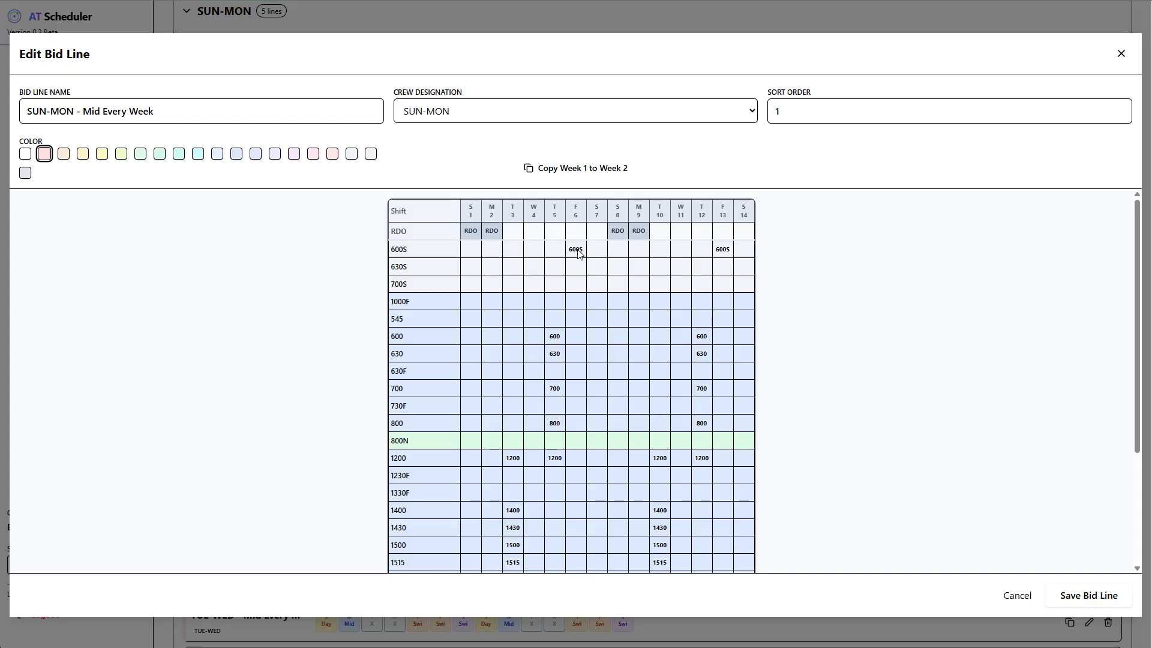
scroll(580, 262, up, 1)
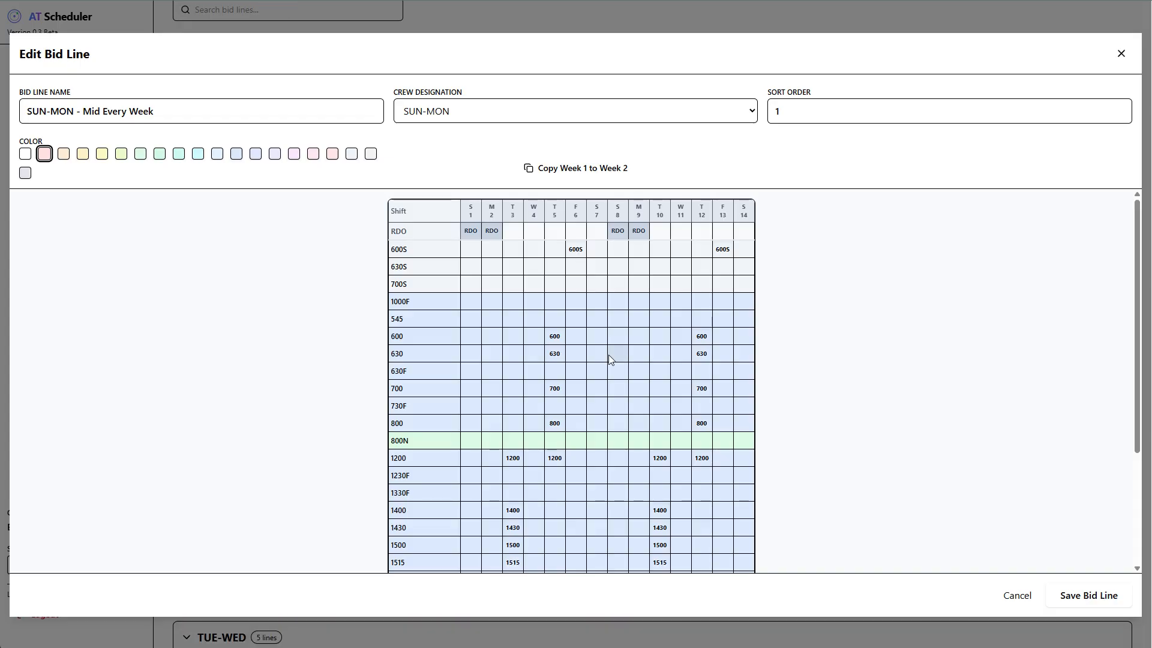
scroll(603, 371, down, 3)
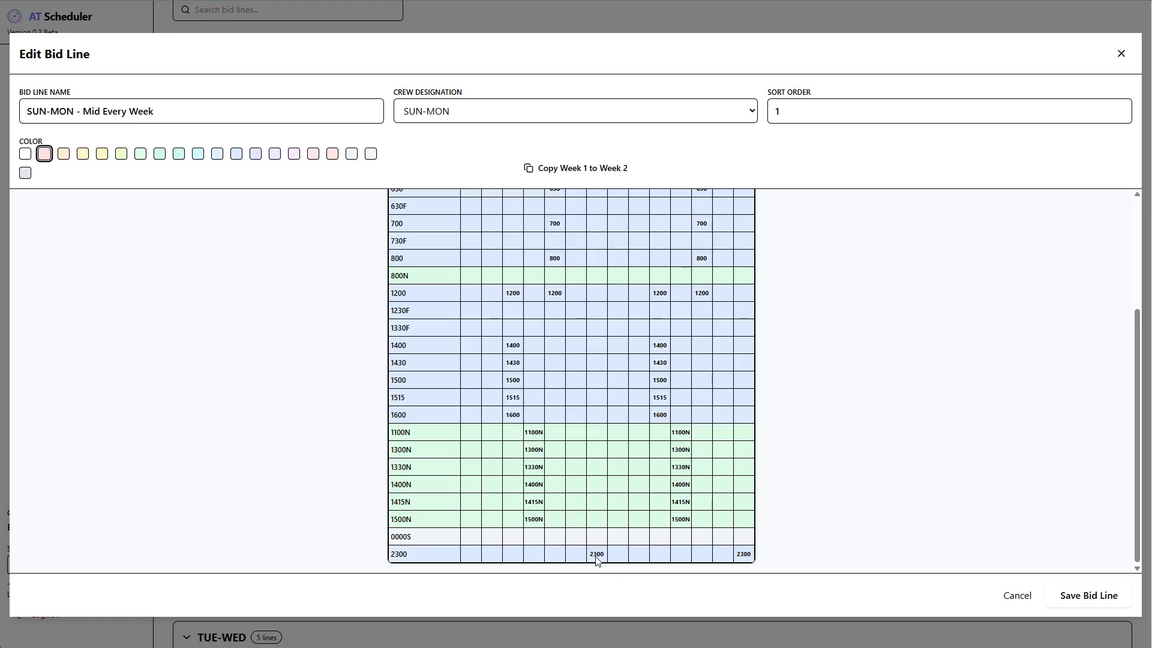
scroll(593, 514, up, 3)
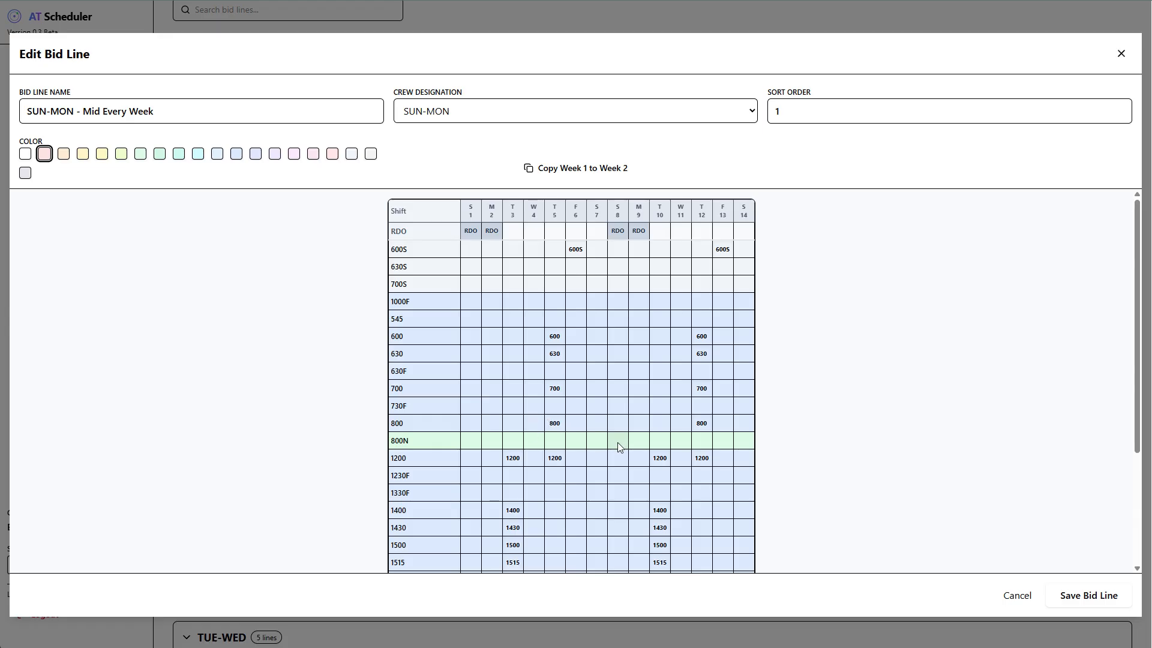
click(1017, 596)
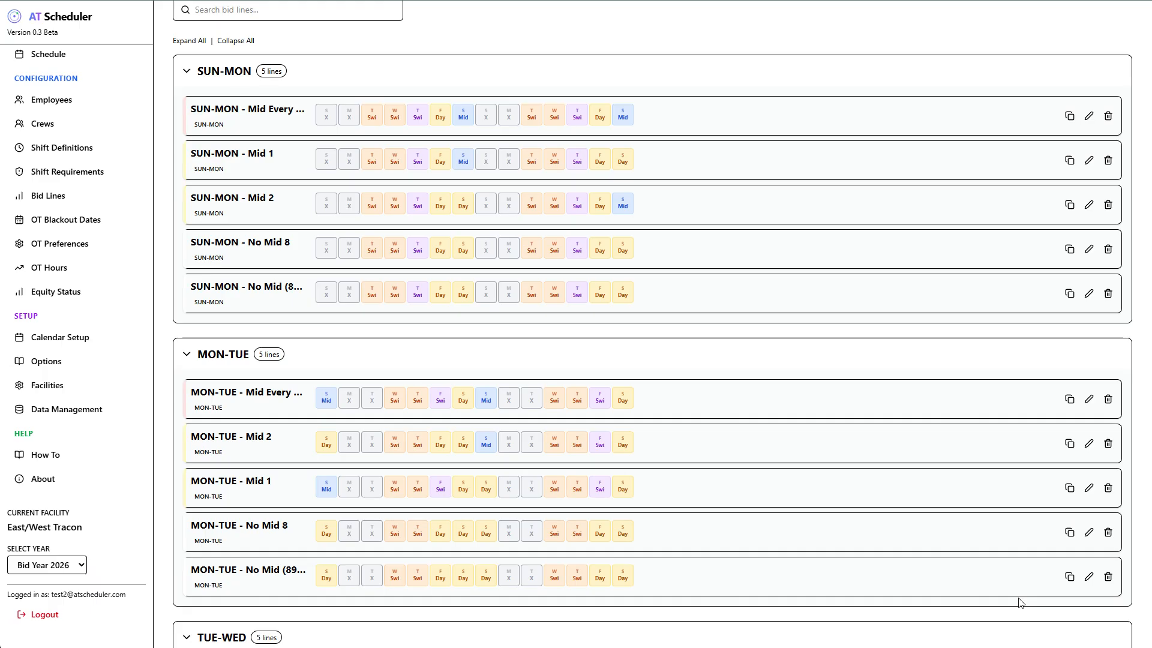
Inspect the SUN-MON - Mid 1 bid line's shift grid for both weeks, including the mid shift rows, without saving changes
click(1088, 161)
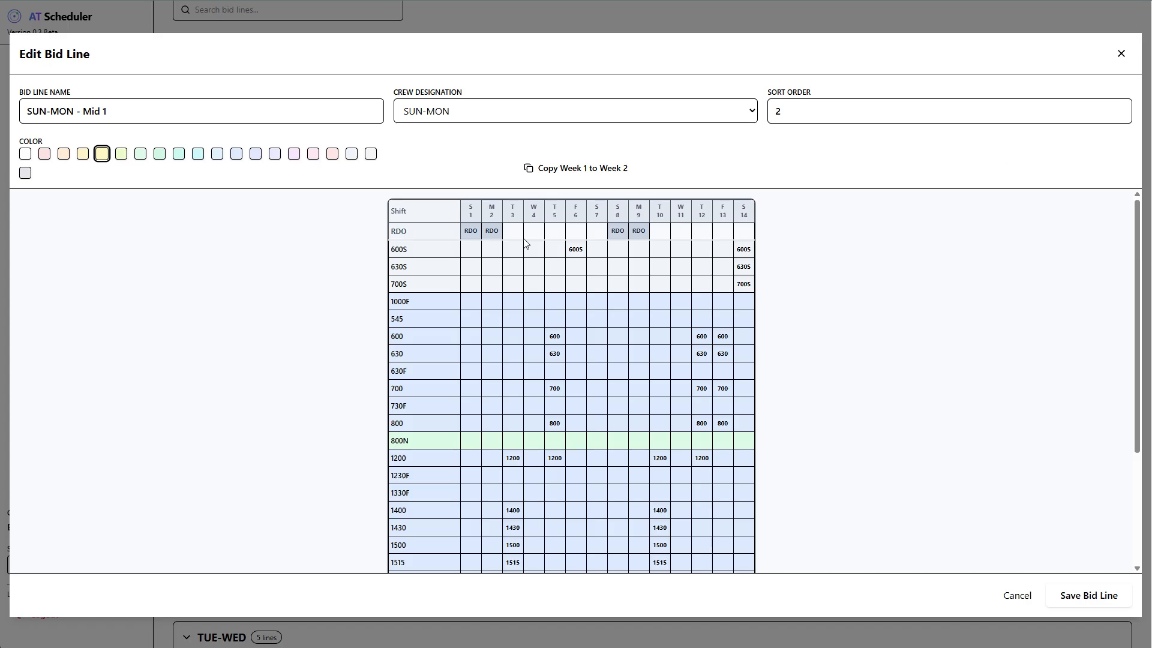
scroll(540, 288, down, 2)
scroll(643, 329, up, 1)
scroll(606, 366, down, 2)
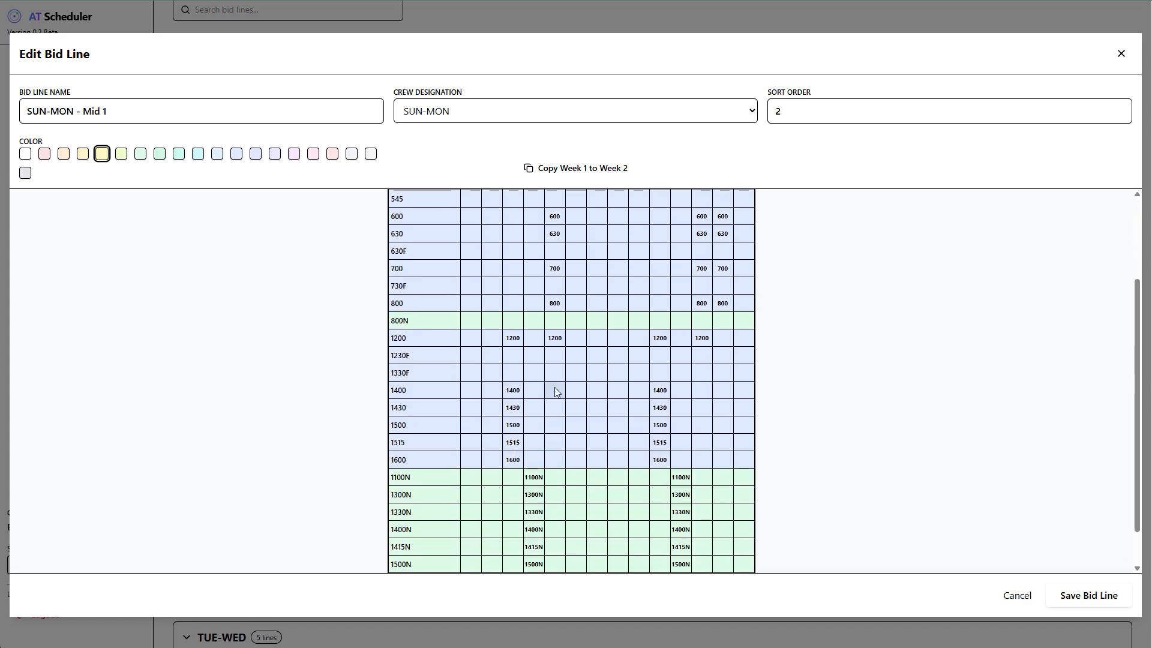
scroll(561, 329, up, 3)
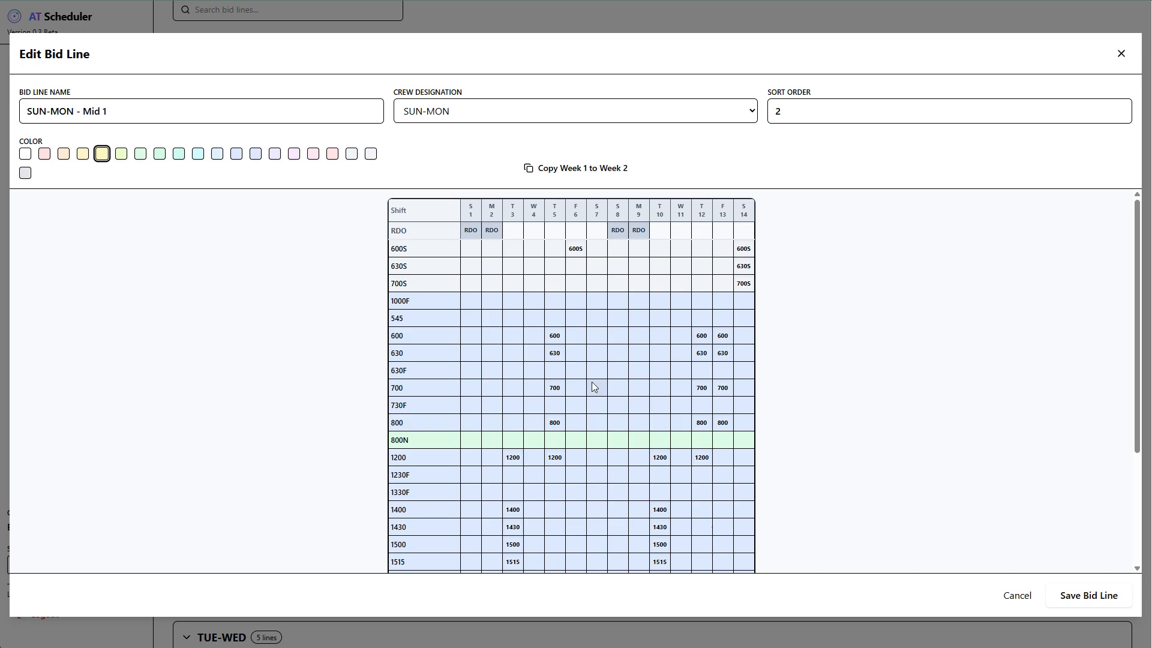
scroll(594, 386, down, 3)
scroll(577, 430, up, 3)
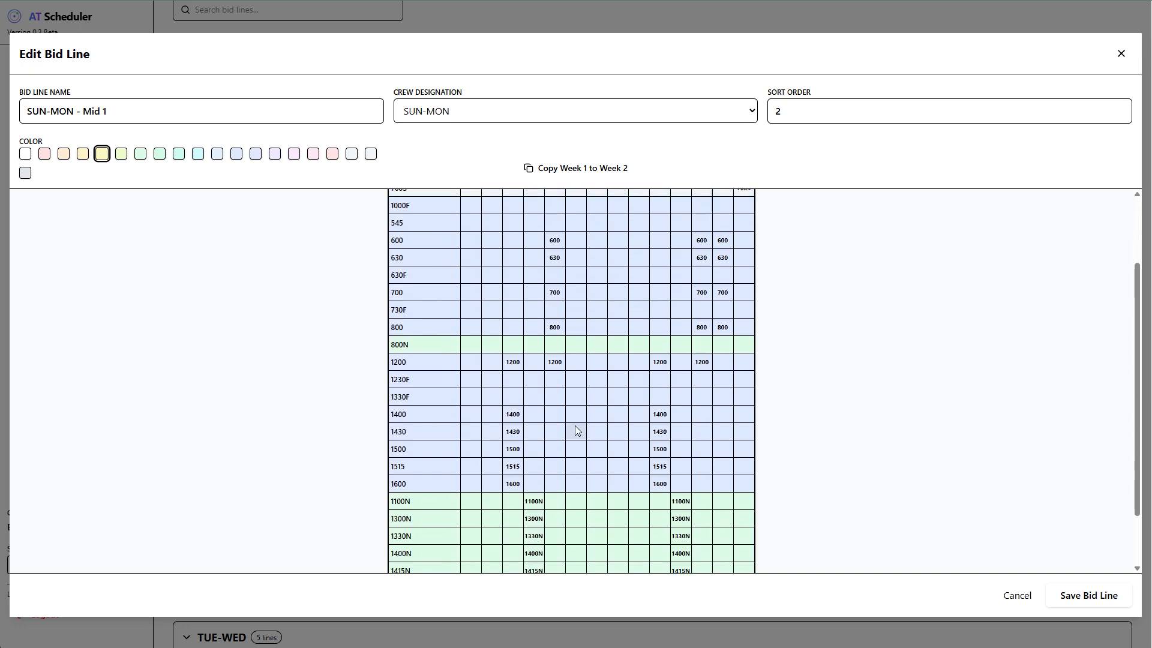
scroll(589, 406, down, 3)
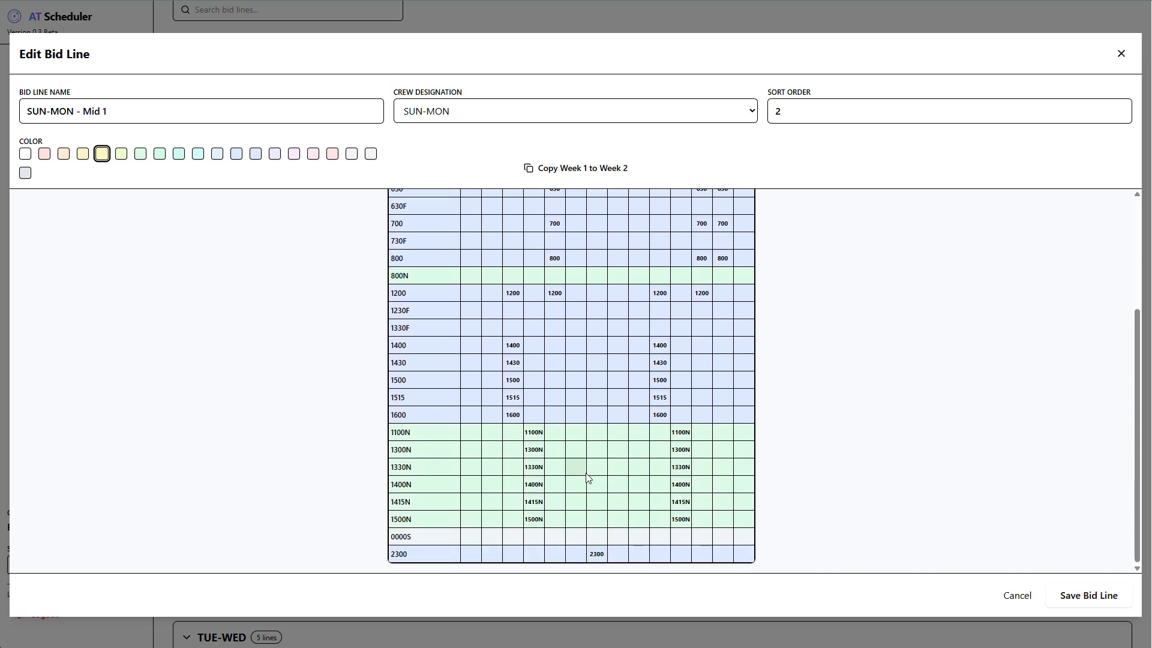
scroll(596, 467, up, 3)
scroll(639, 429, down, 1)
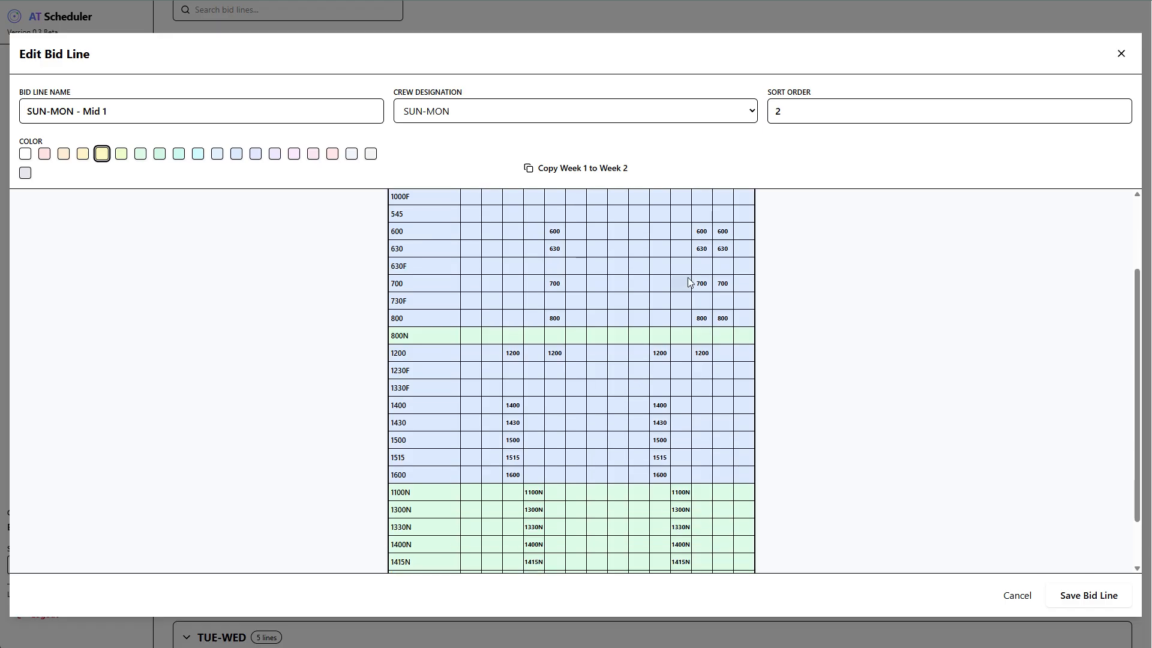
scroll(729, 297, up, 2)
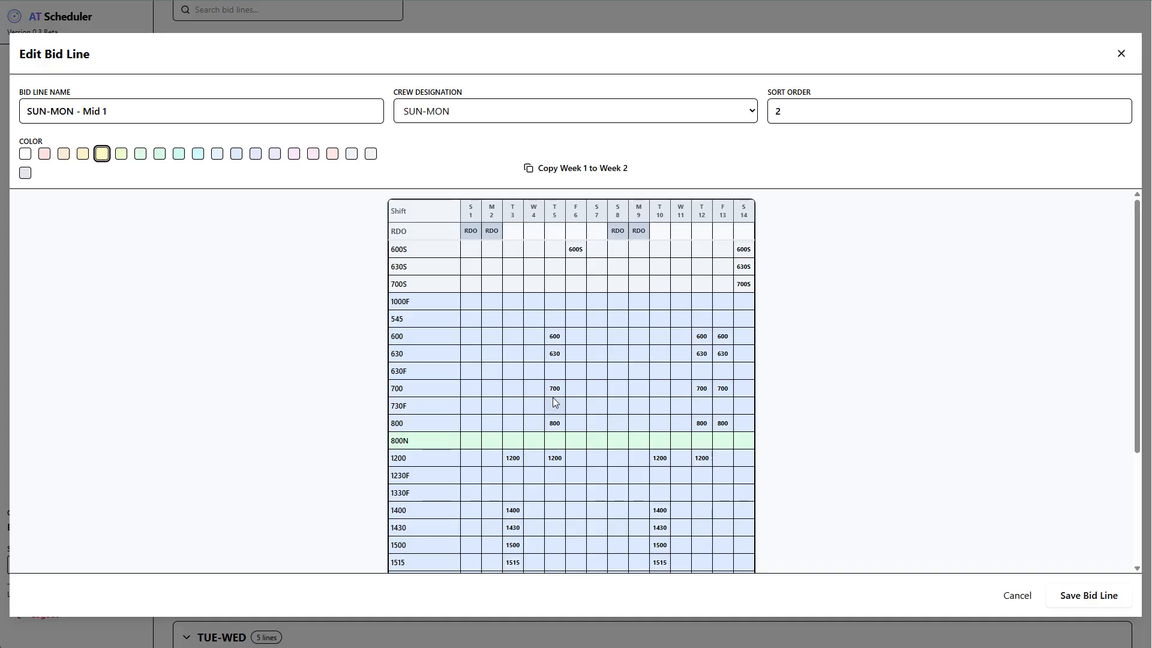
click(1017, 596)
Look over the other crews' bid lines and the employee list with its crew and bid line assignments
scroll(329, 437, down, 5)
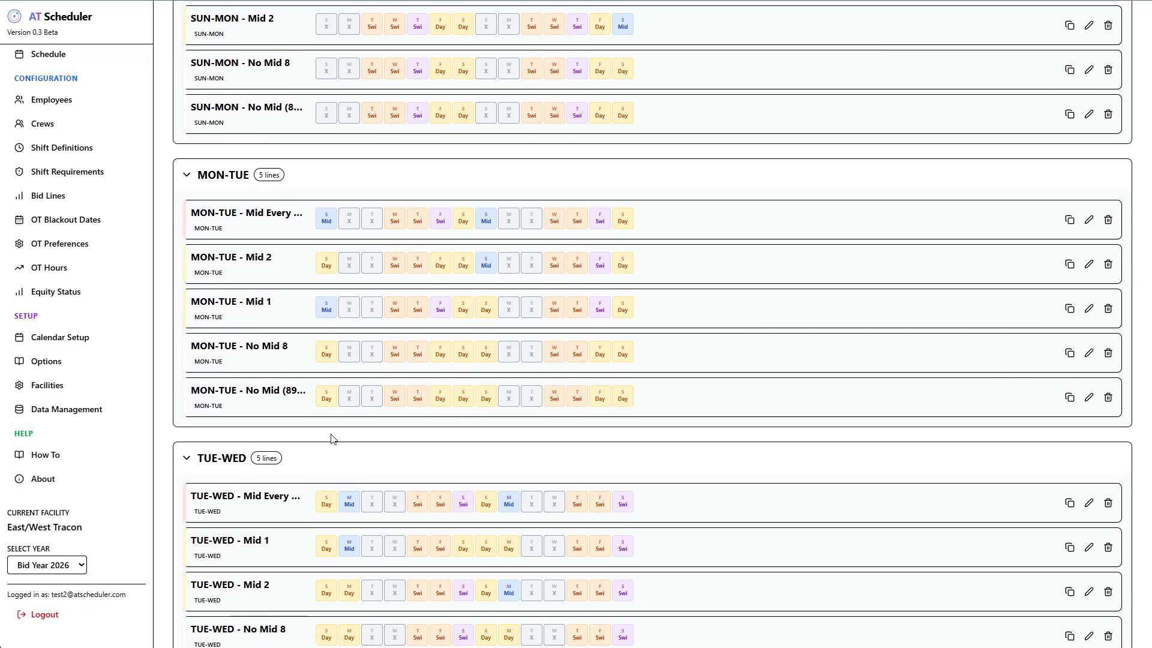
scroll(345, 534, down, 2)
scroll(336, 465, up, 8)
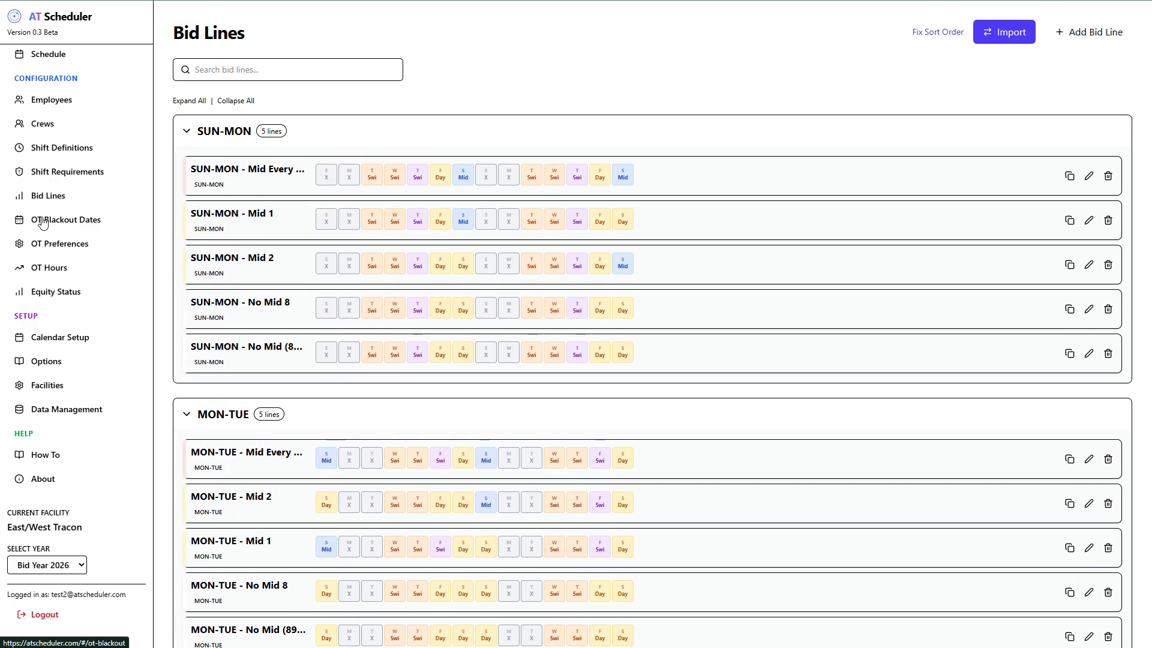
click(50, 104)
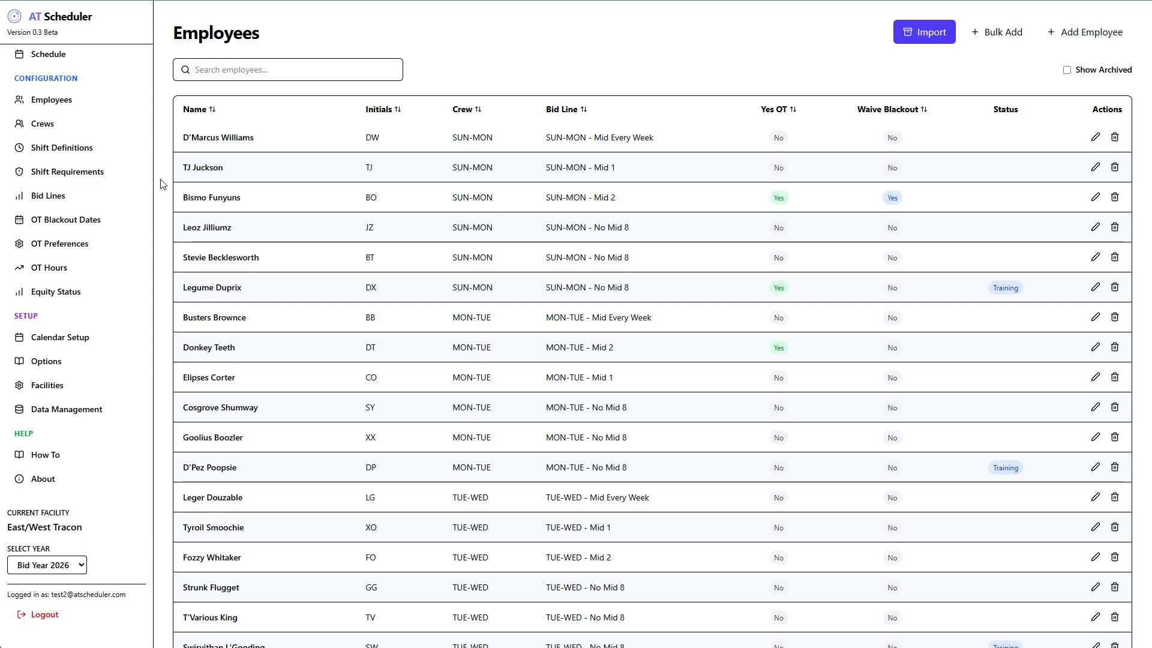
Review the OT blackout dates of all crews, including employees who waive blackout, from January to the end of the bid year
click(40, 223)
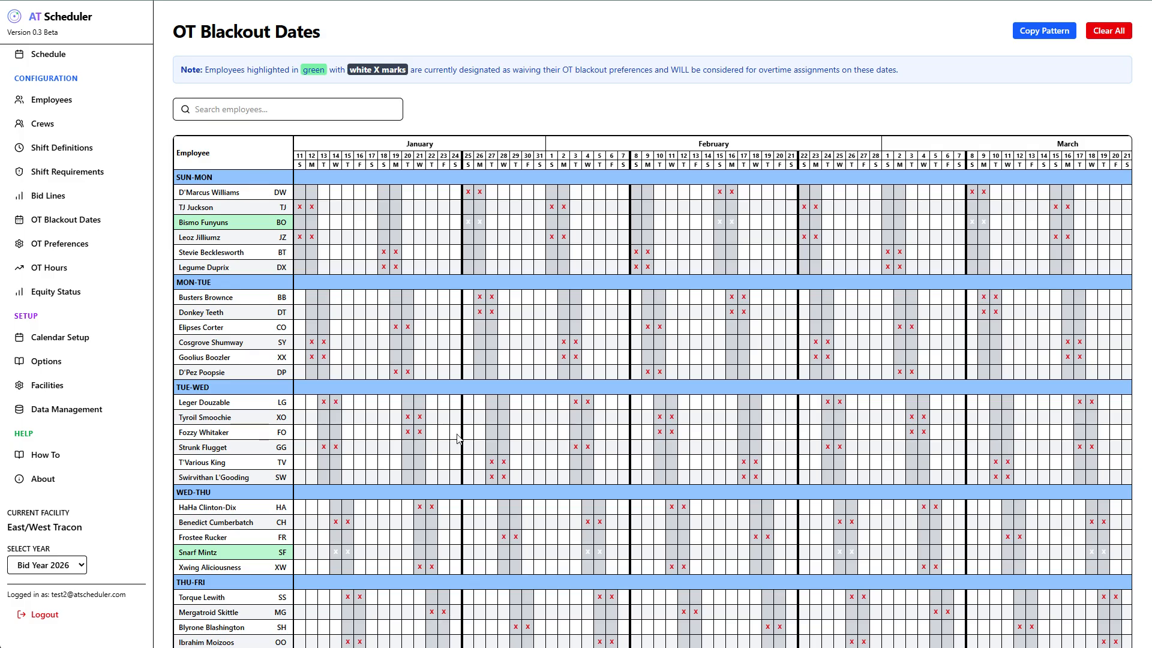
scroll(630, 494, down, 1)
scroll(632, 491, down, 3)
scroll(632, 490, up, 4)
scroll(513, 338, down, 3)
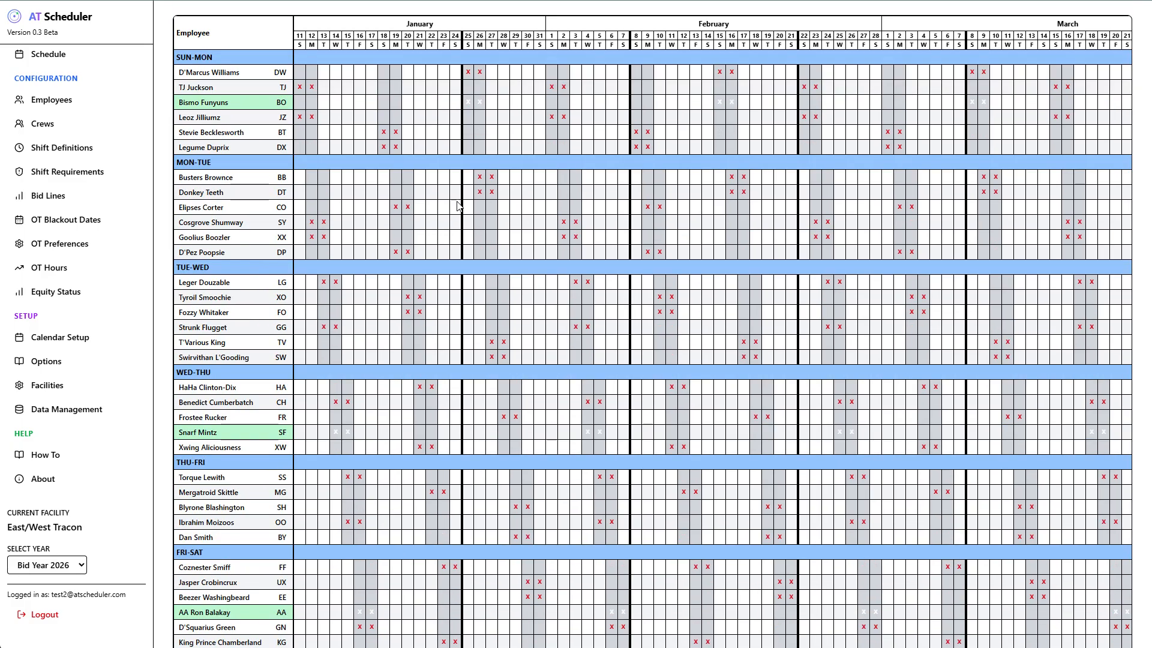
scroll(420, 195, up, 3)
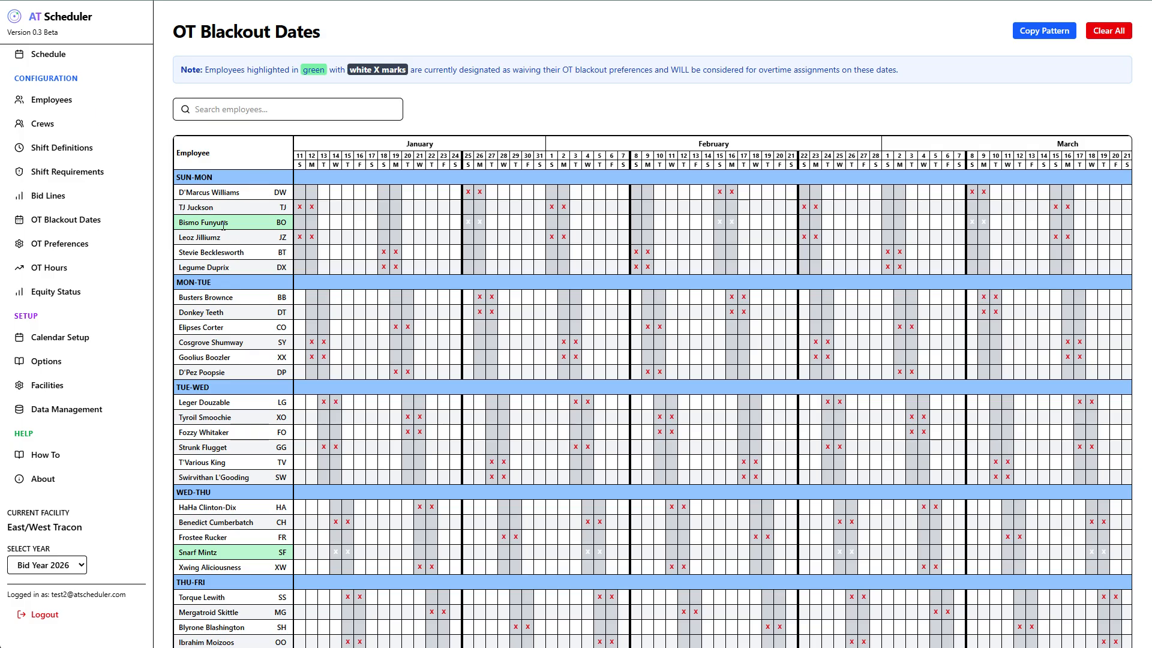
scroll(223, 225, down, 1)
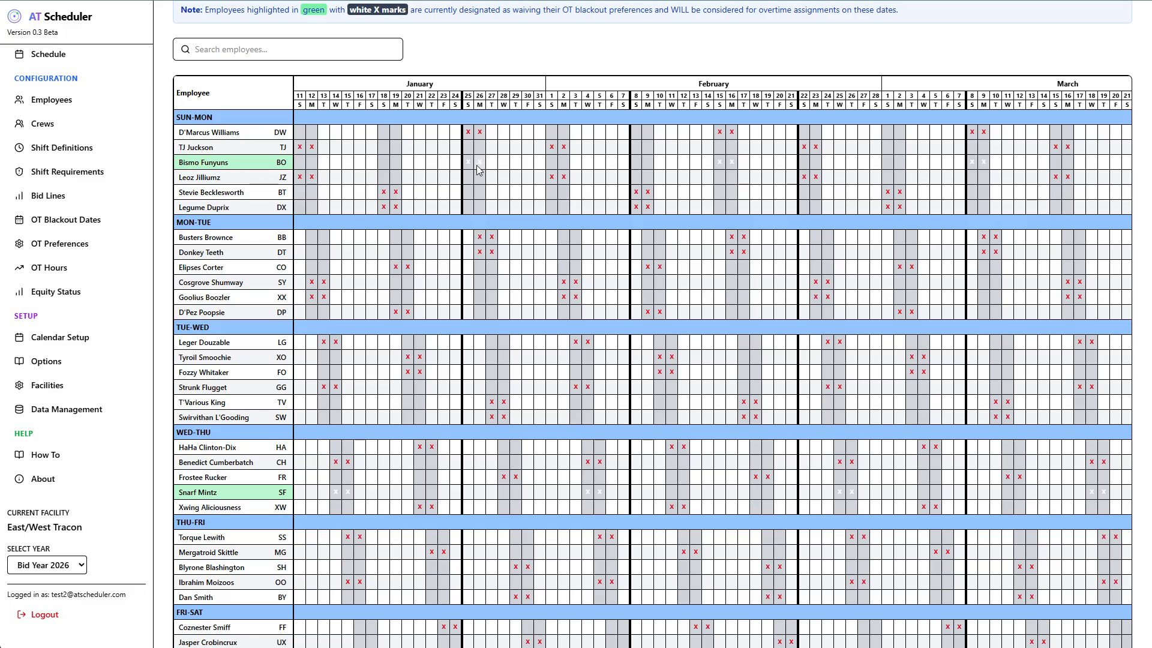
scroll(267, 312, down, 3)
scroll(267, 311, down, 1)
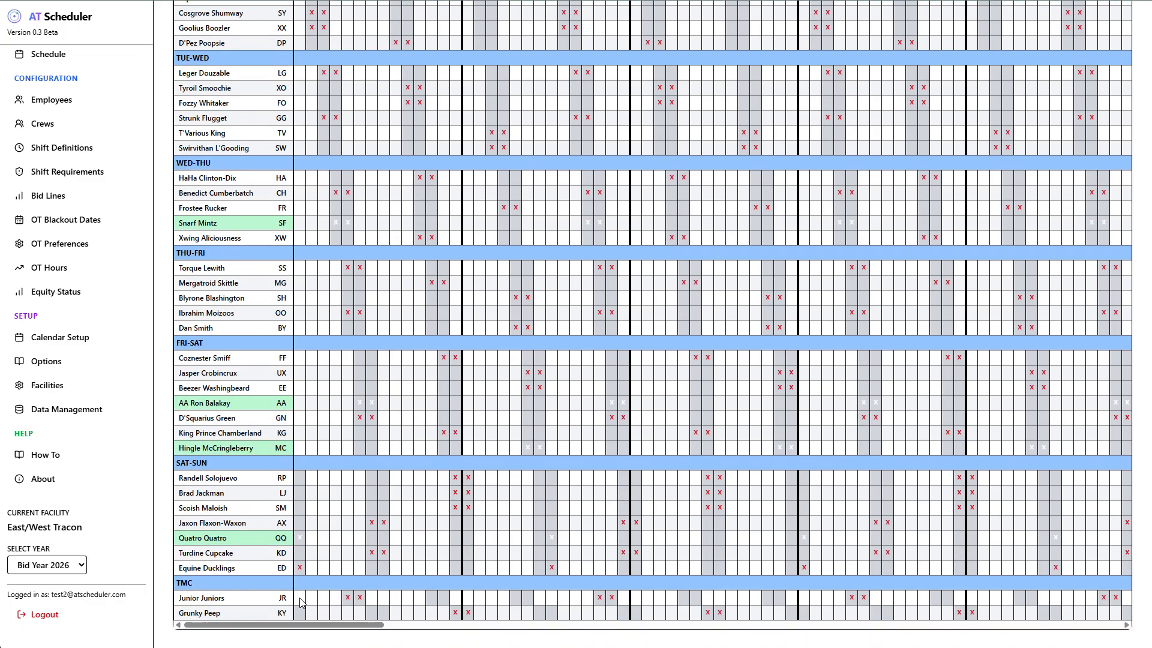
drag(326, 626, 1070, 632)
scroll(737, 360, up, 5)
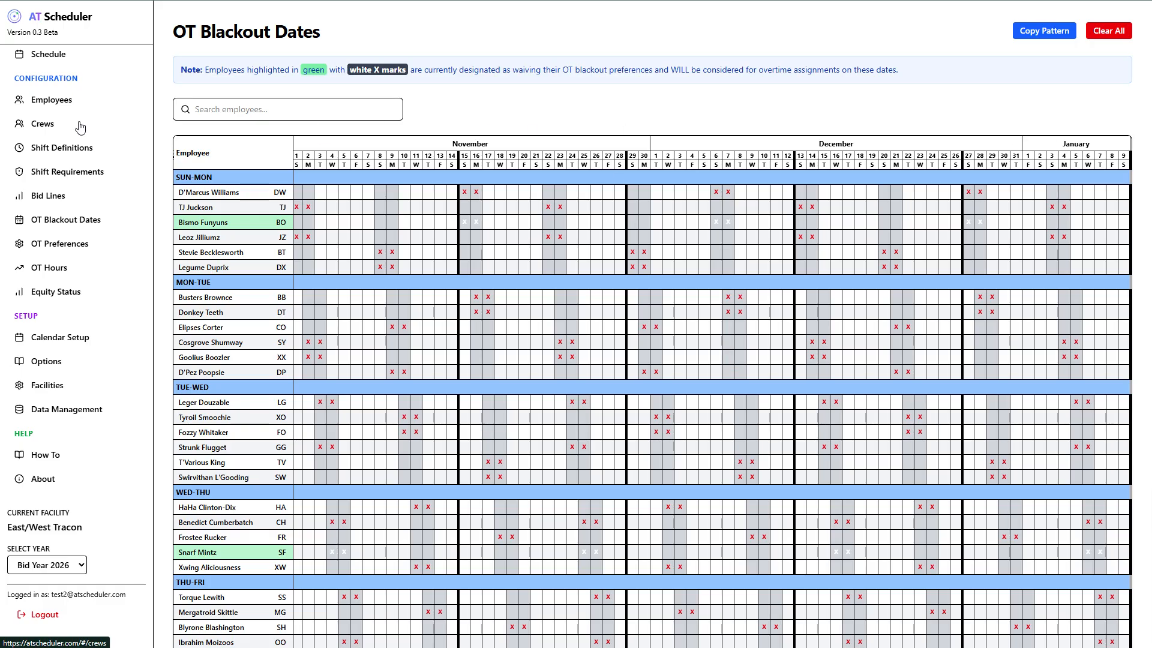
click(66, 246)
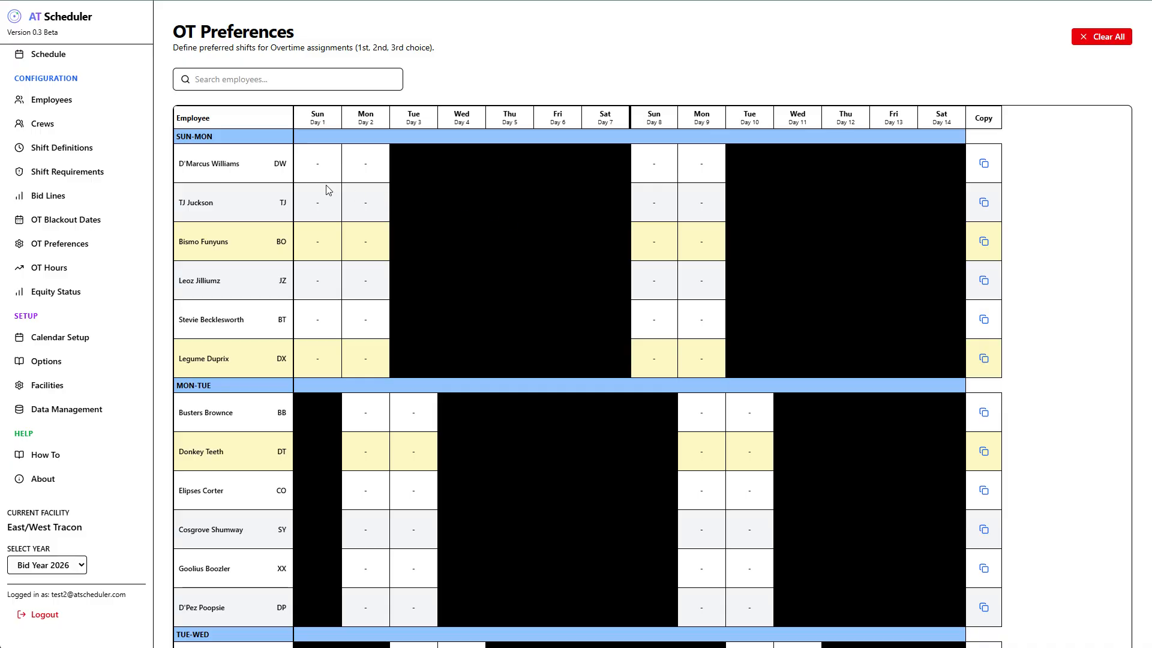
click(319, 165)
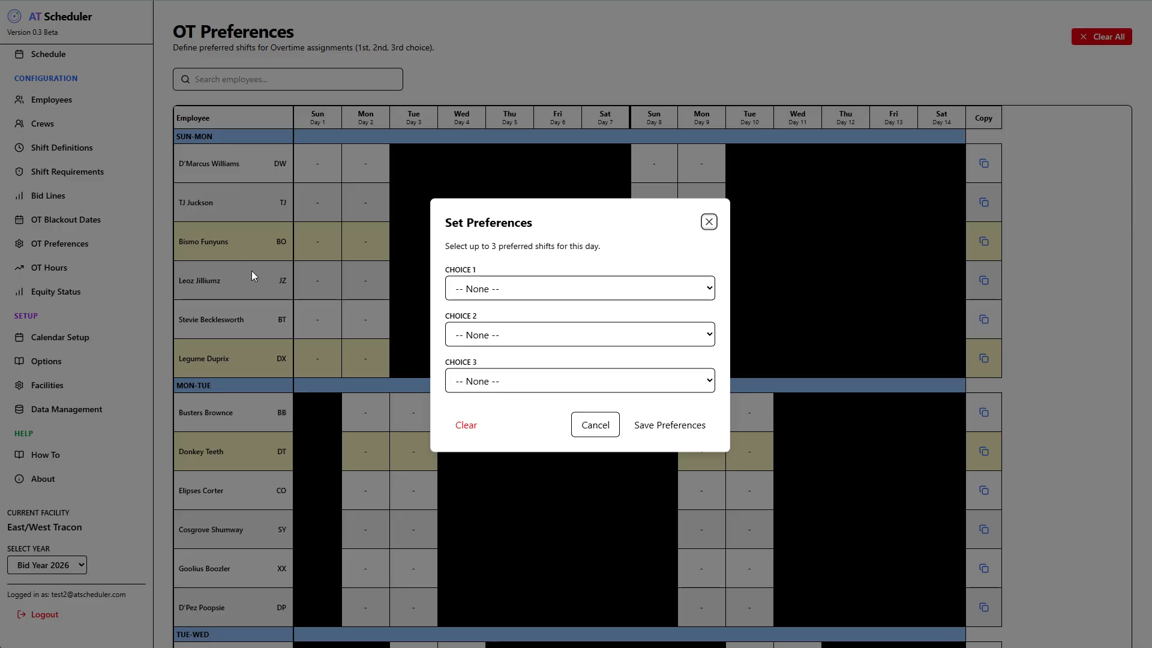
click(479, 289)
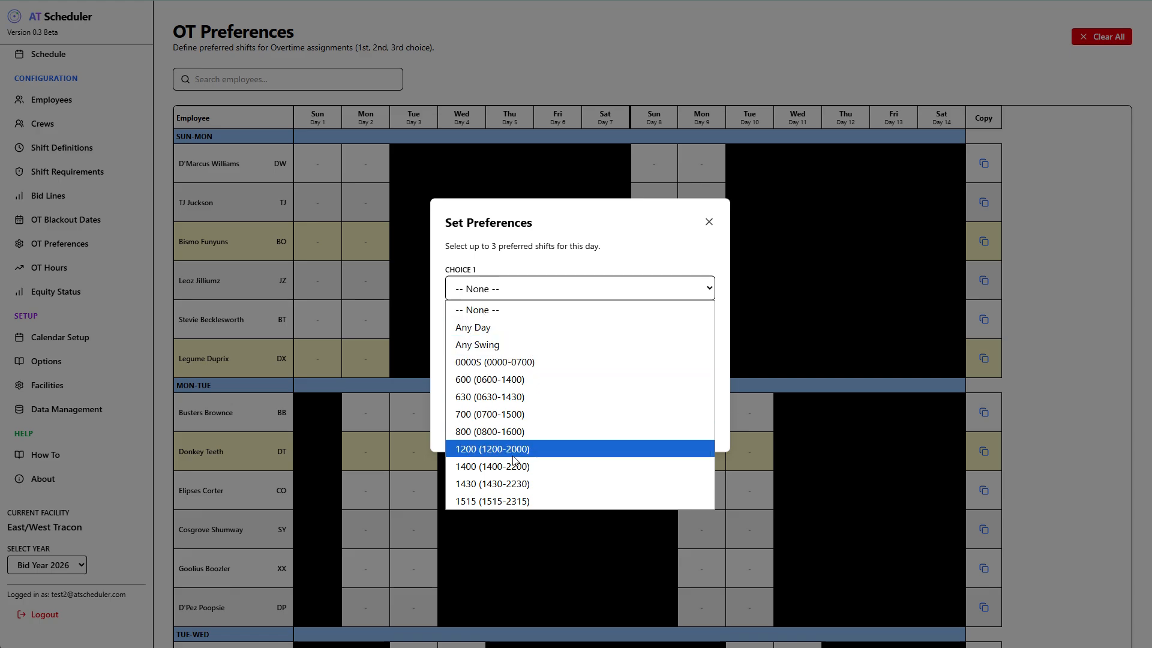
click(478, 414)
click(656, 425)
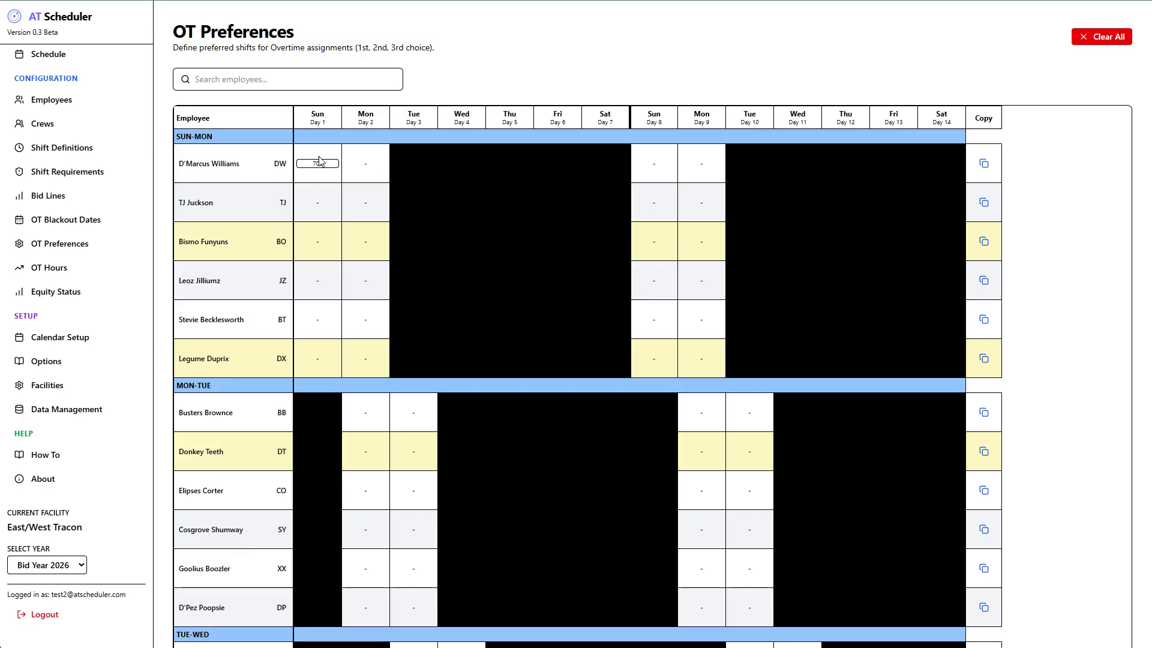
click(366, 166)
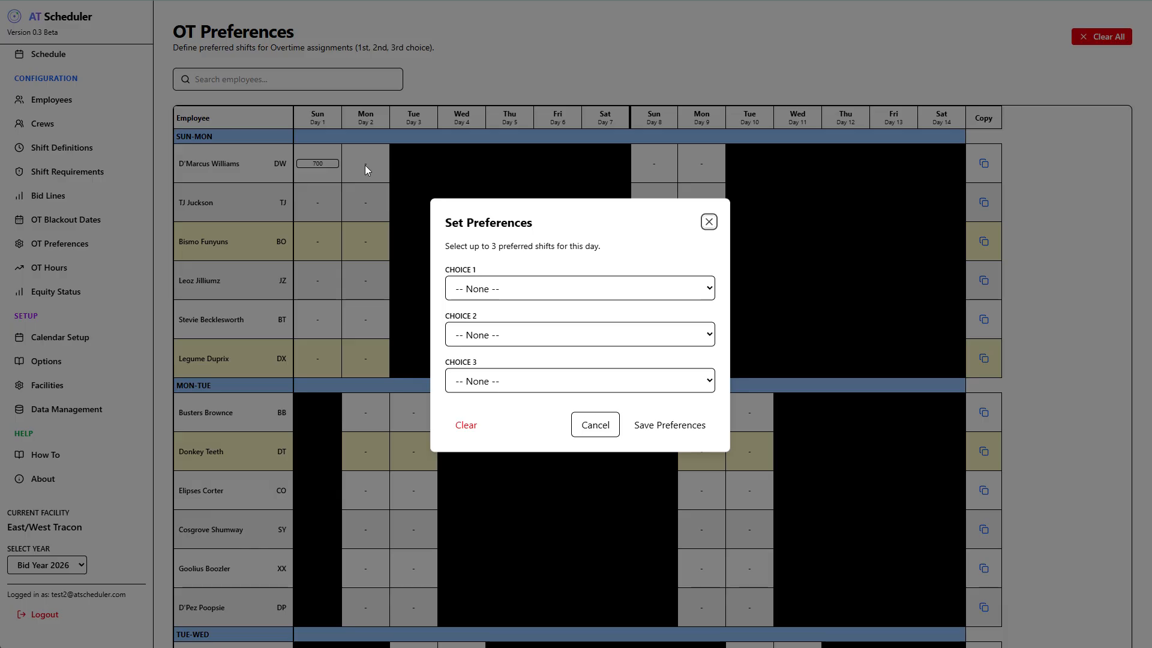
click(492, 290)
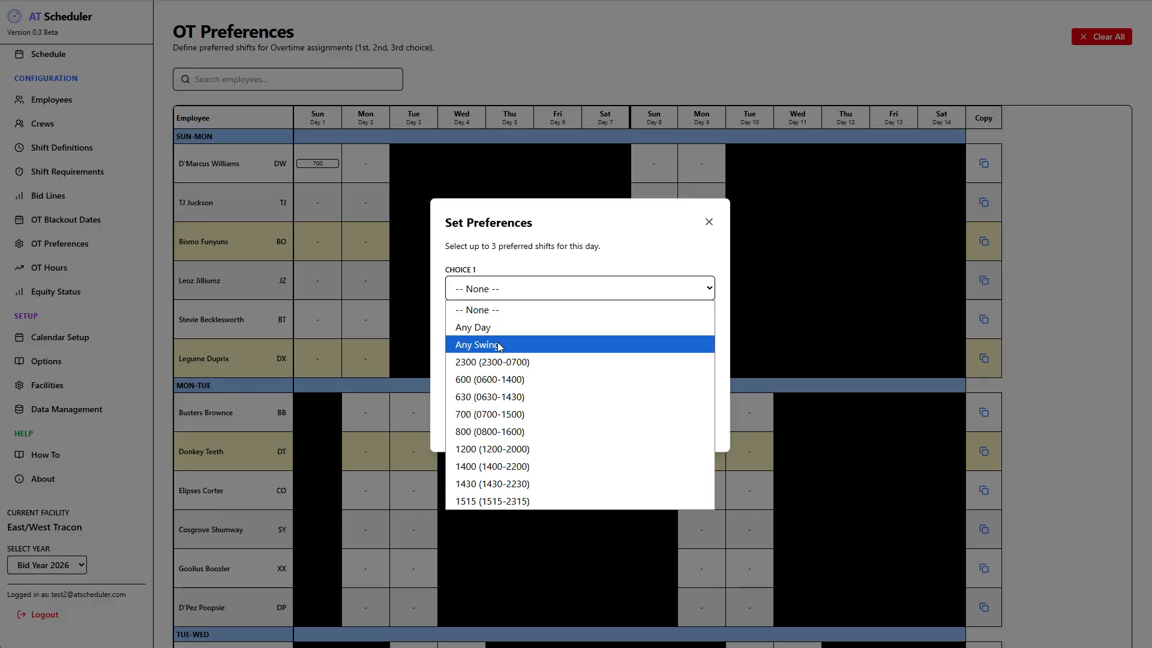
click(502, 343)
click(495, 294)
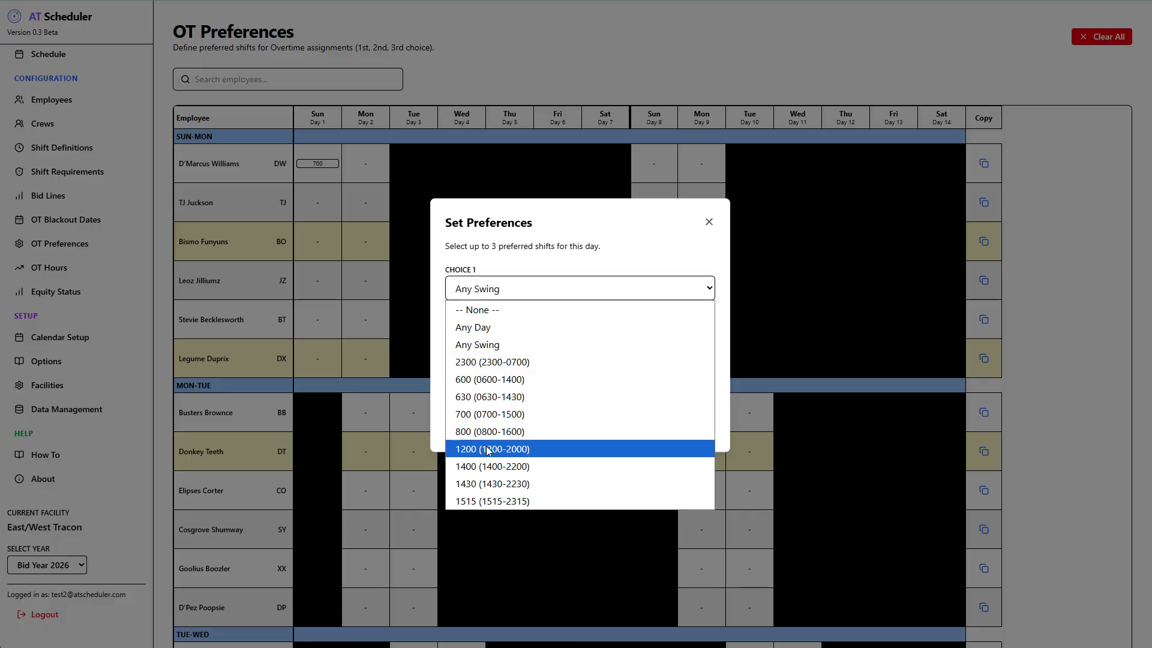
click(477, 500)
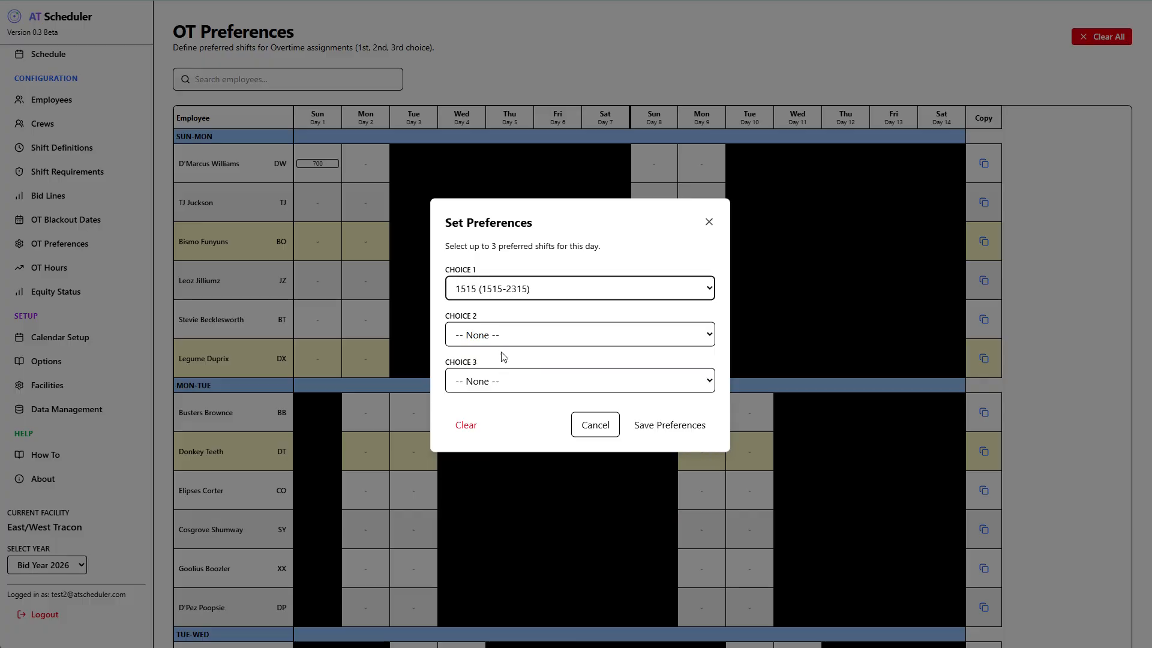
click(493, 334)
click(497, 391)
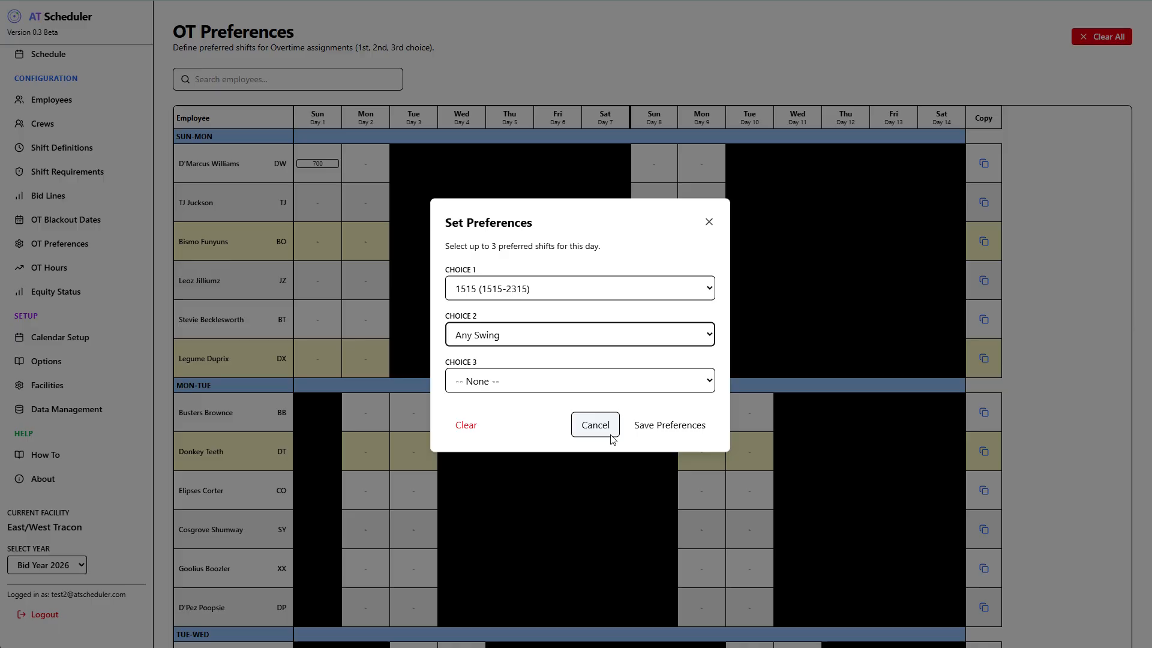
click(661, 430)
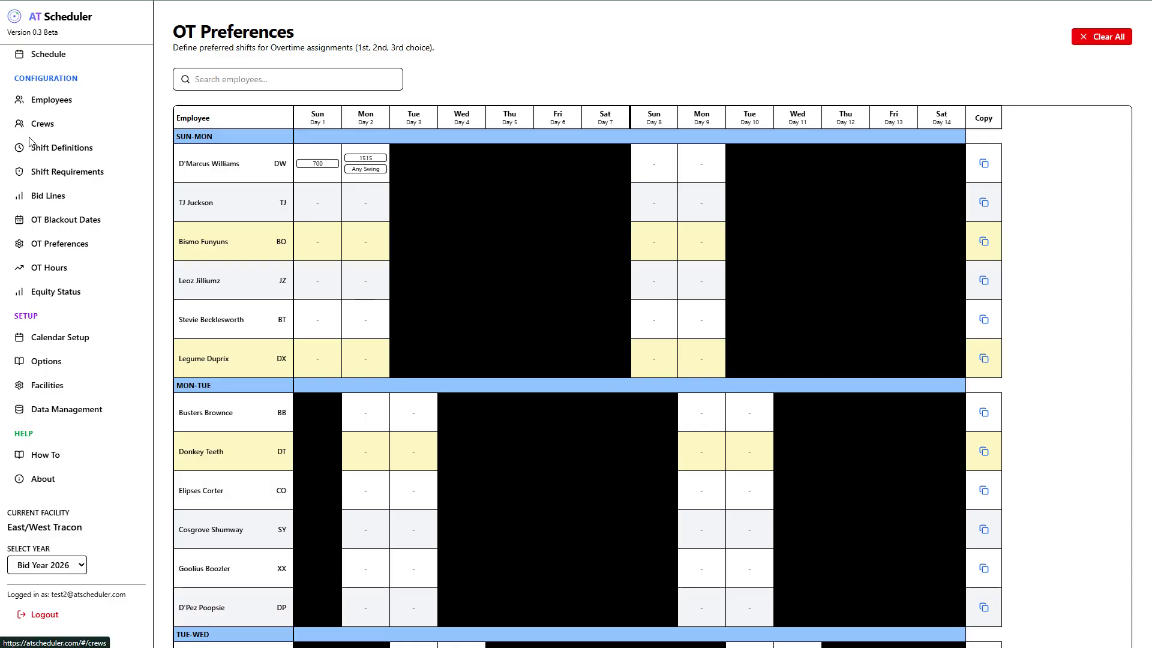
Review all employees' OT hours for pay period PP 3 - 1/10/2026 and the crews' equity status by work day
click(48, 270)
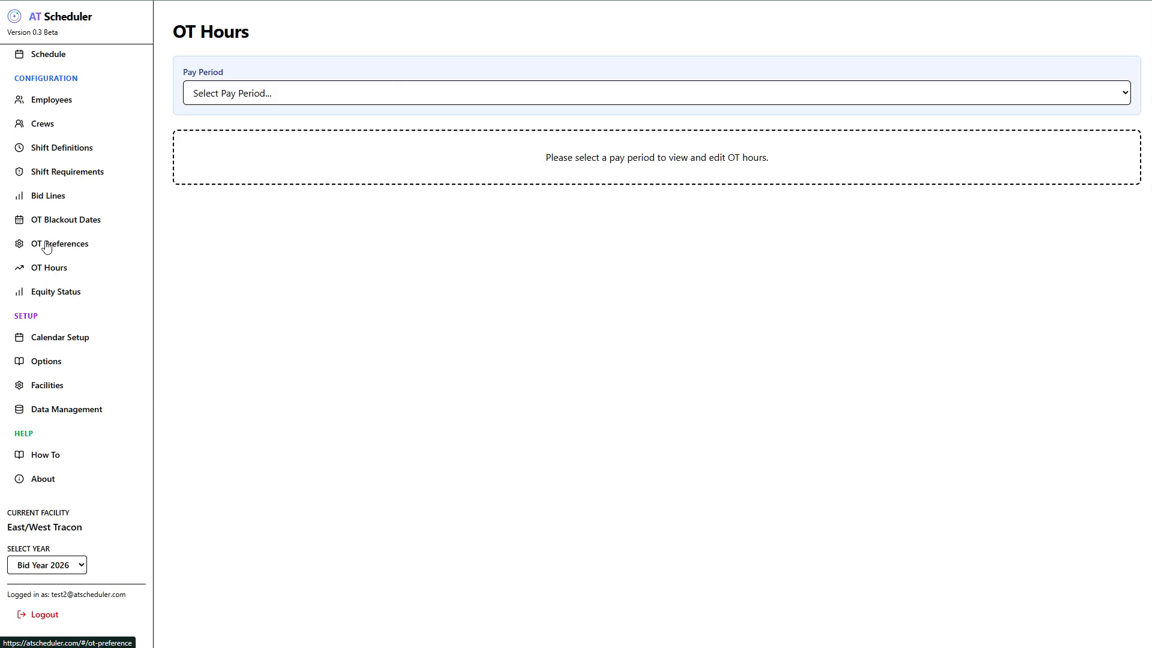
click(232, 94)
click(230, 136)
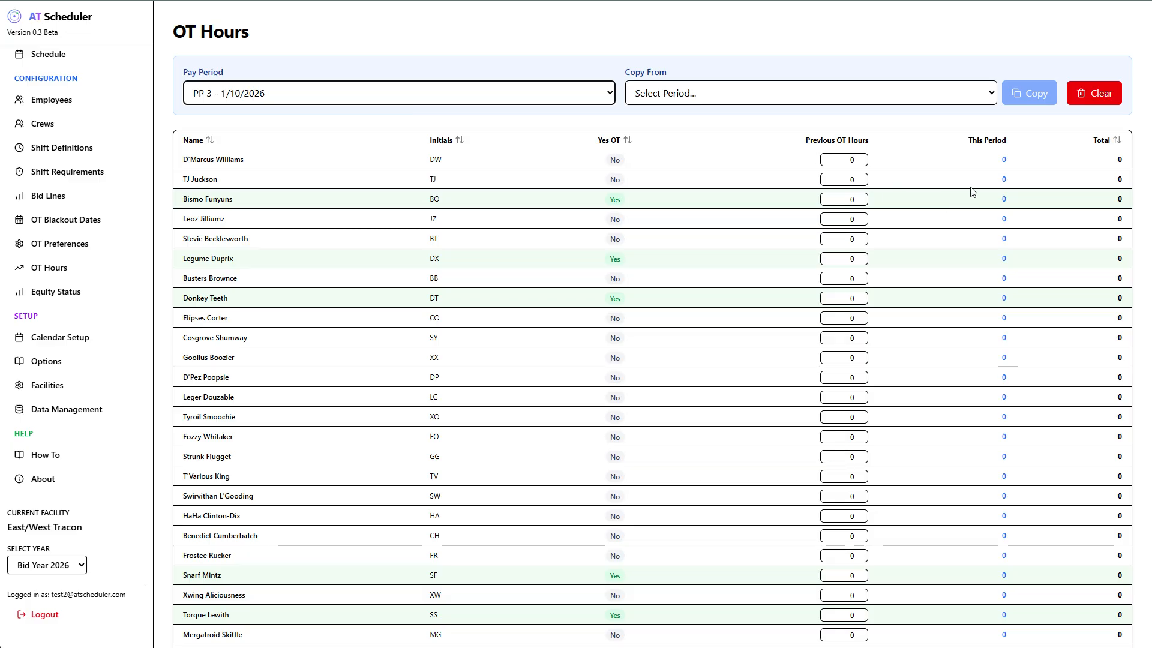
scroll(996, 336, down, 2)
scroll(1008, 426, down, 5)
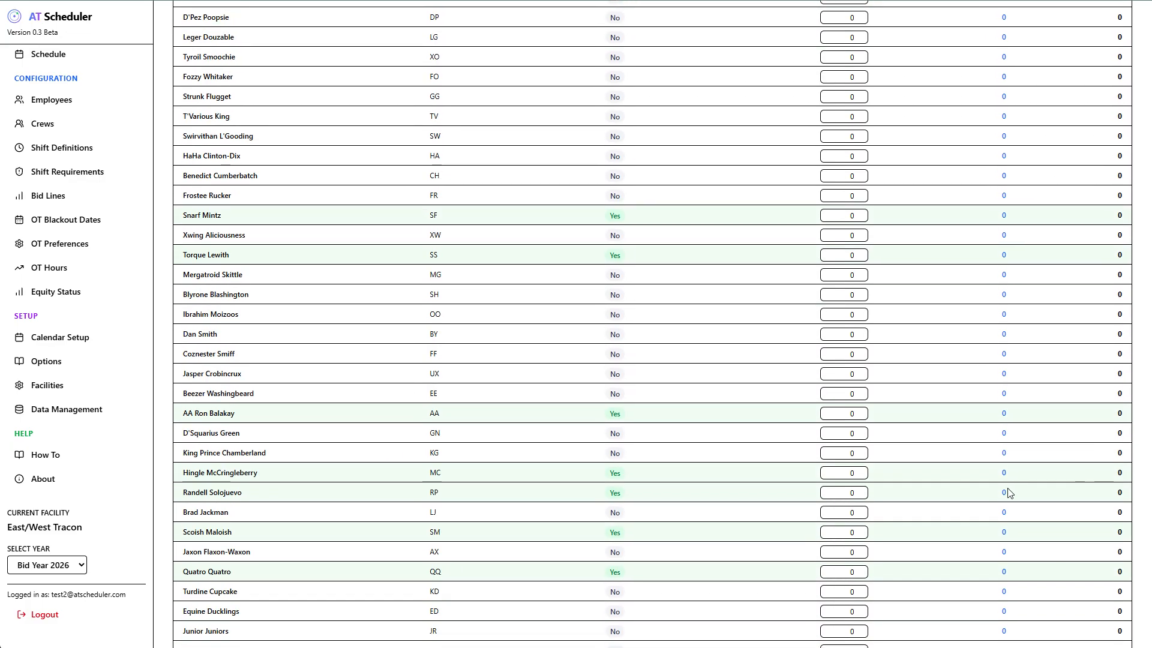
scroll(1002, 480, up, 6)
scroll(993, 438, up, 1)
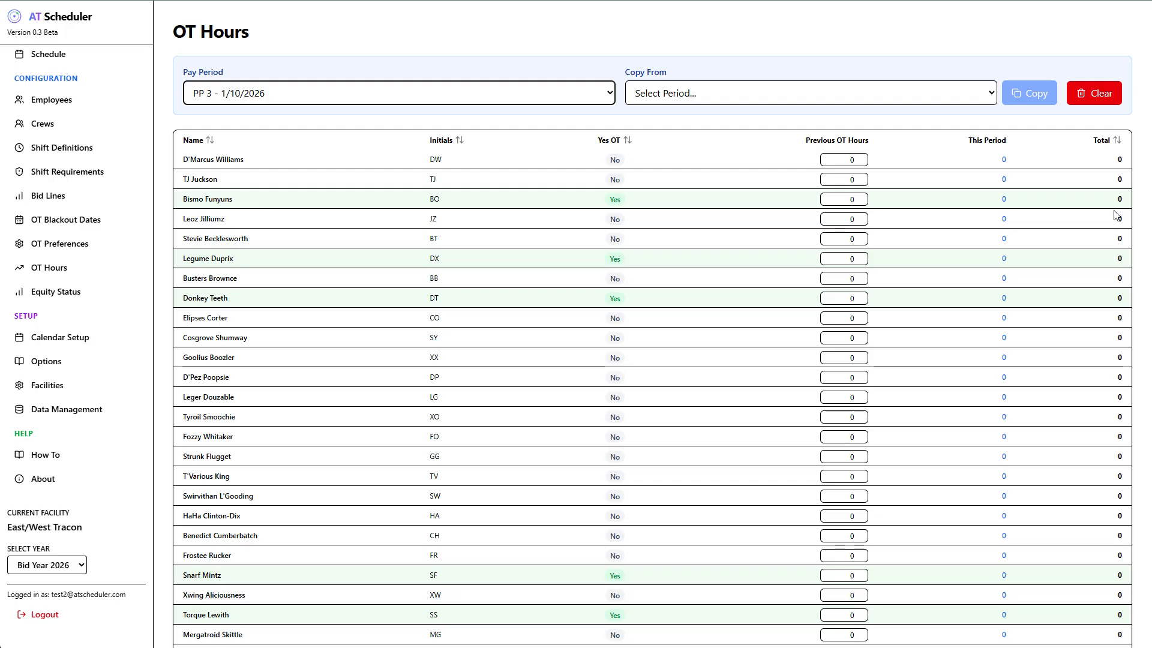
click(379, 32)
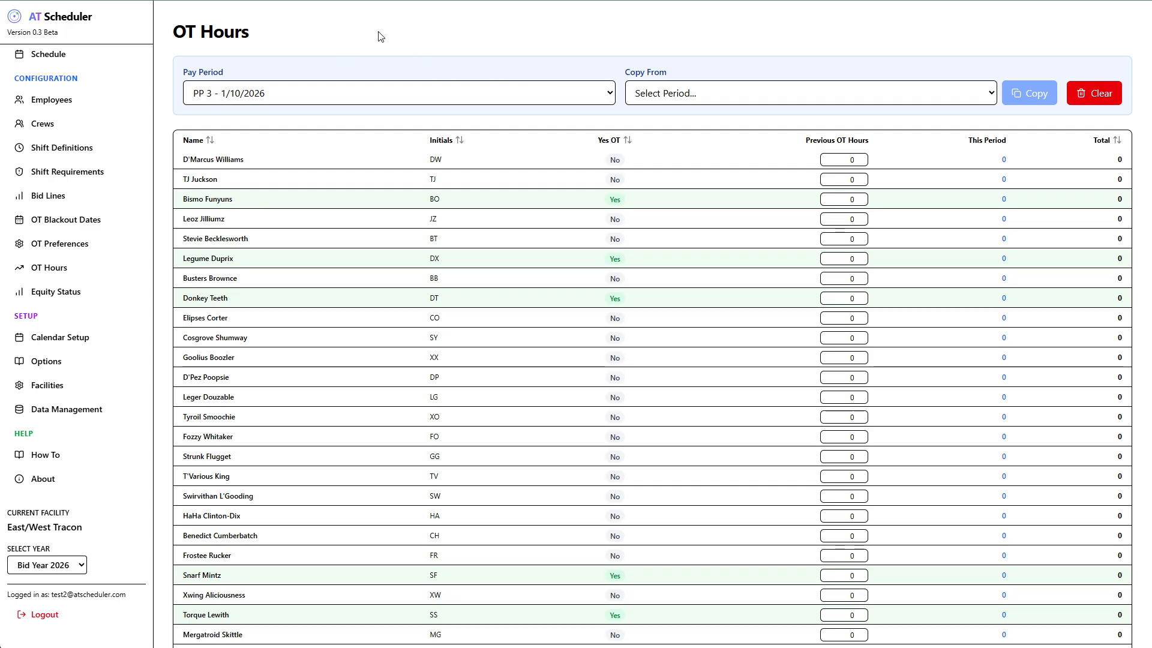
click(66, 300)
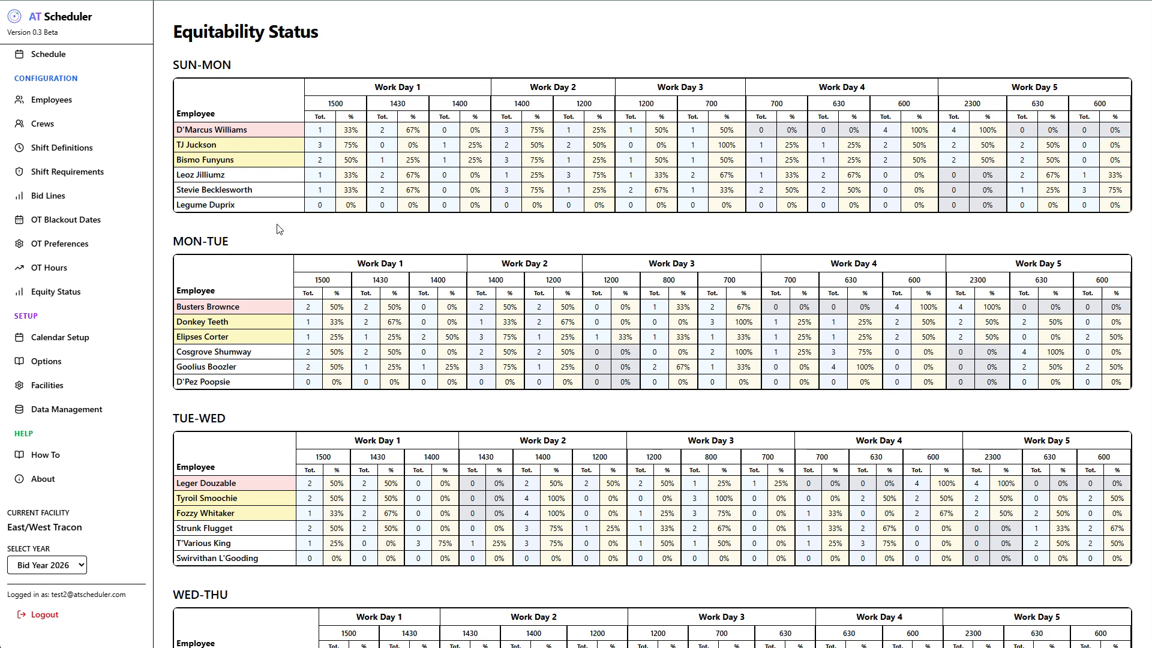
Examine the generator behavior and display settings among the interface preferences in Options
click(47, 361)
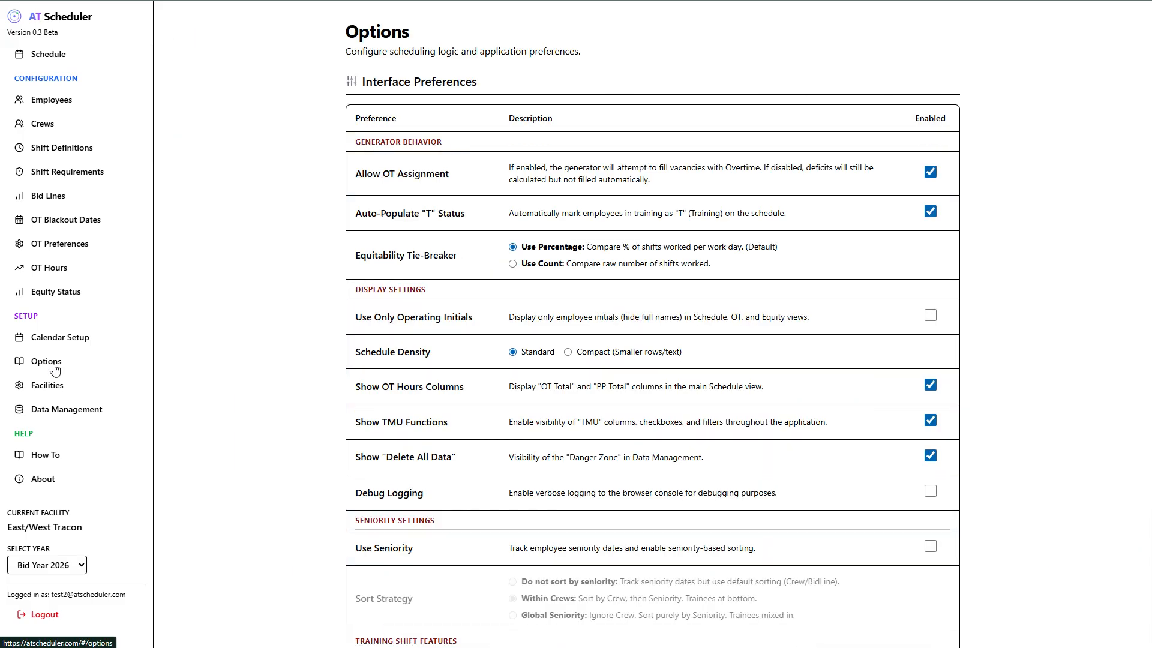
scroll(319, 195, down, 1)
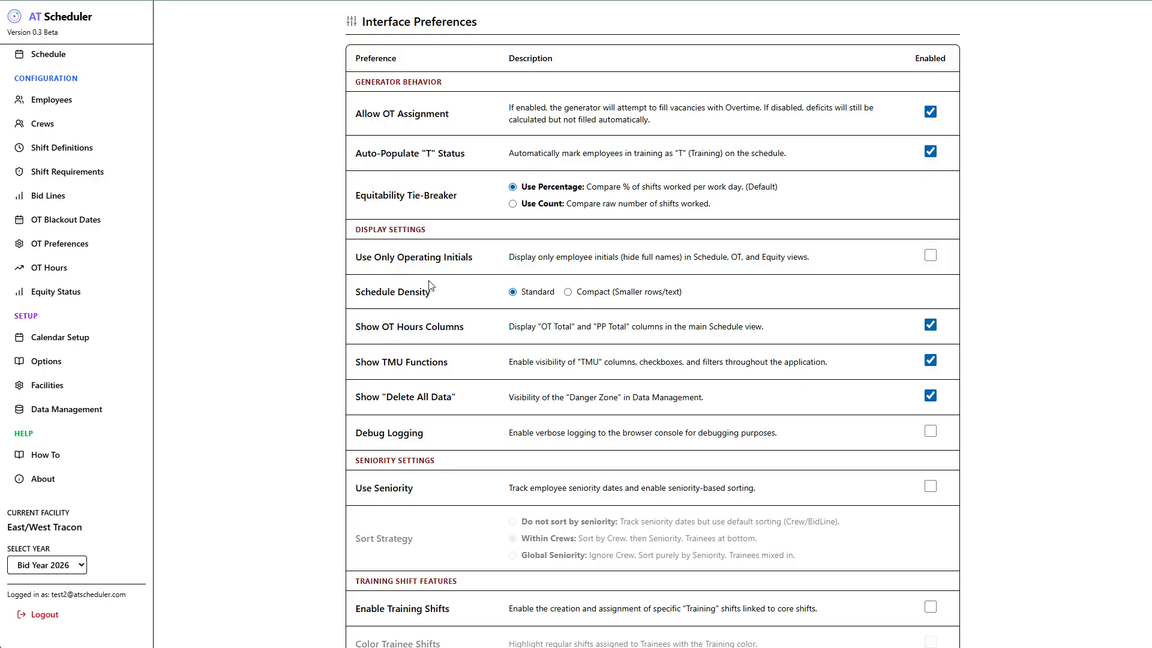
scroll(300, 301, up, 1)
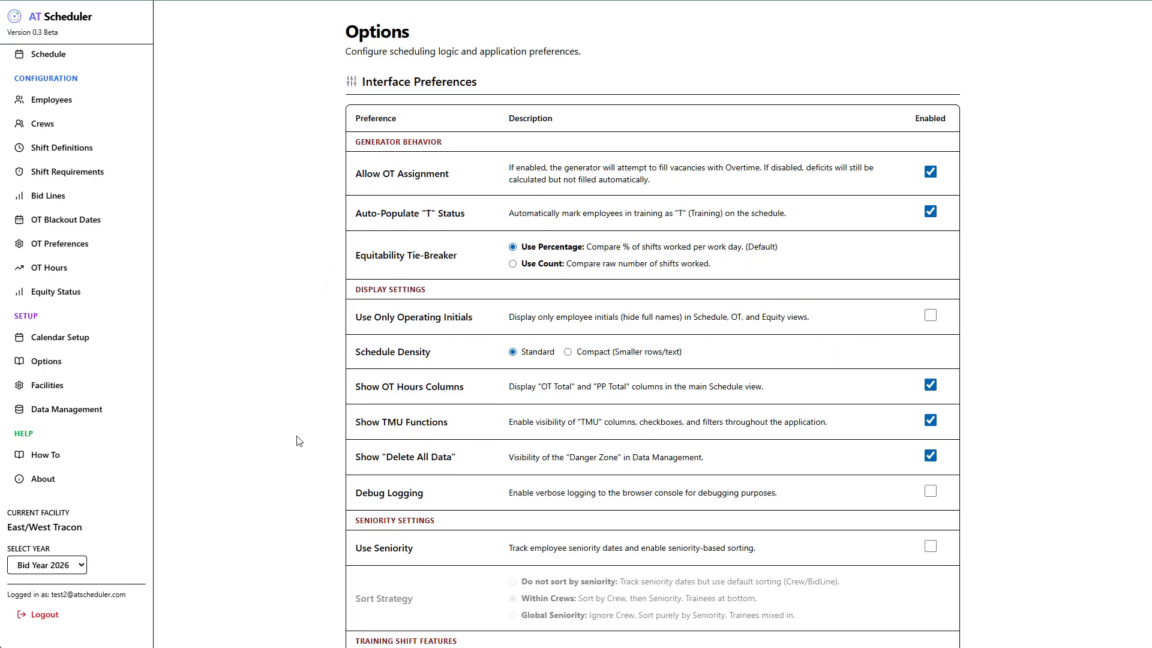
scroll(354, 360, down, 1)
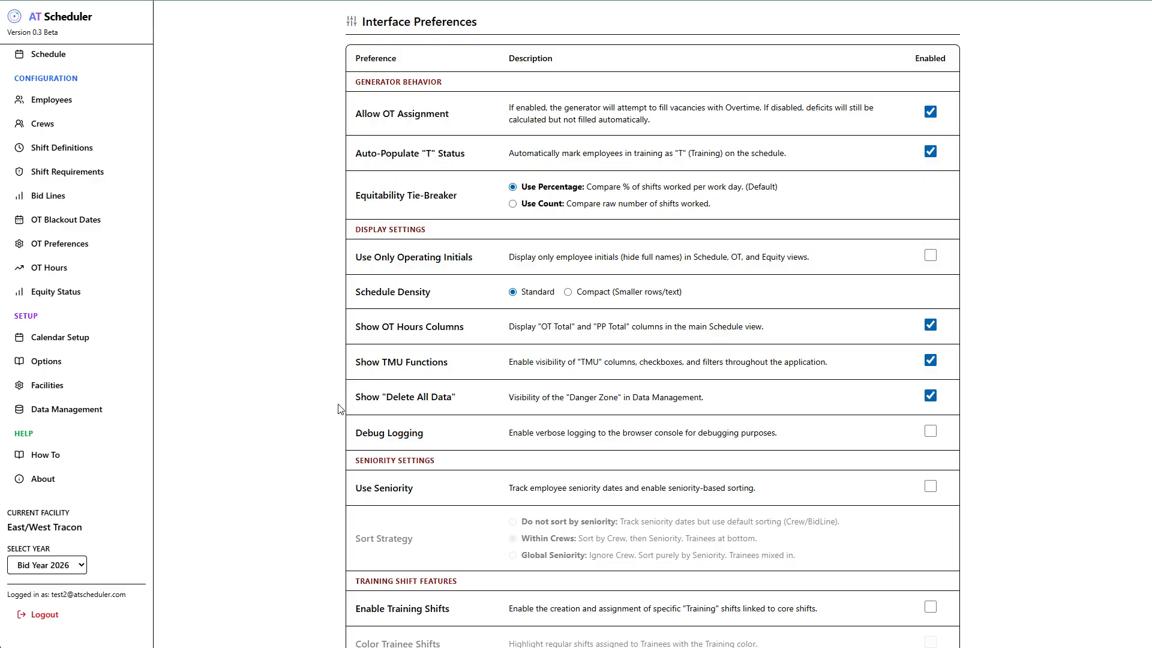
scroll(361, 375, up, 1)
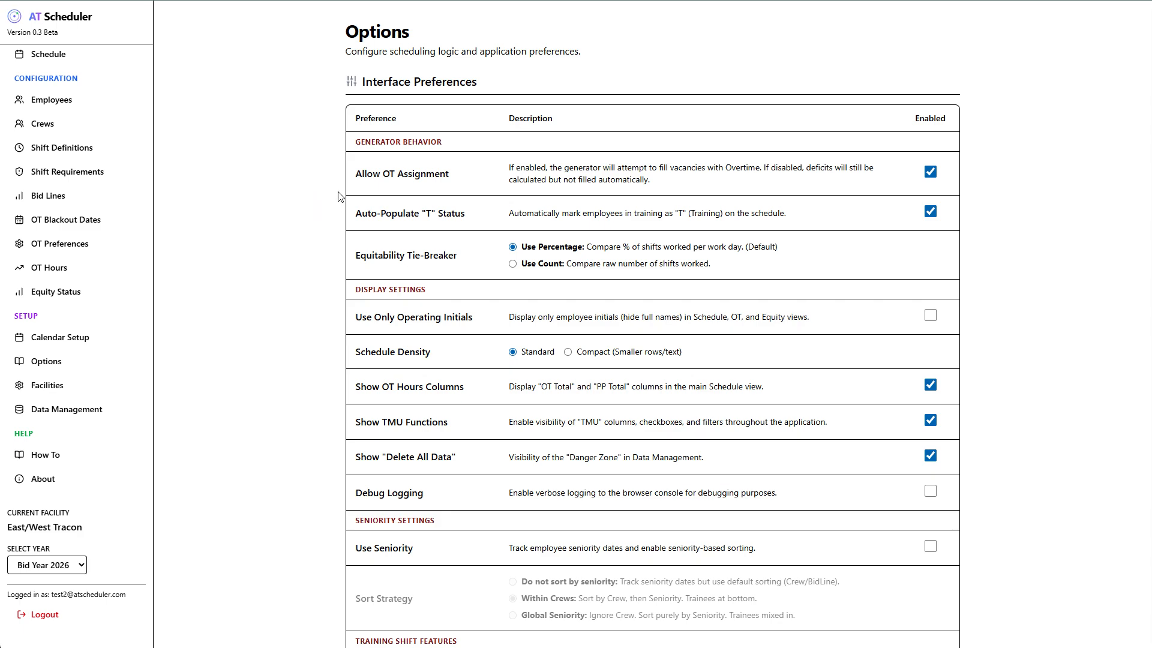
scroll(337, 246, down, 1)
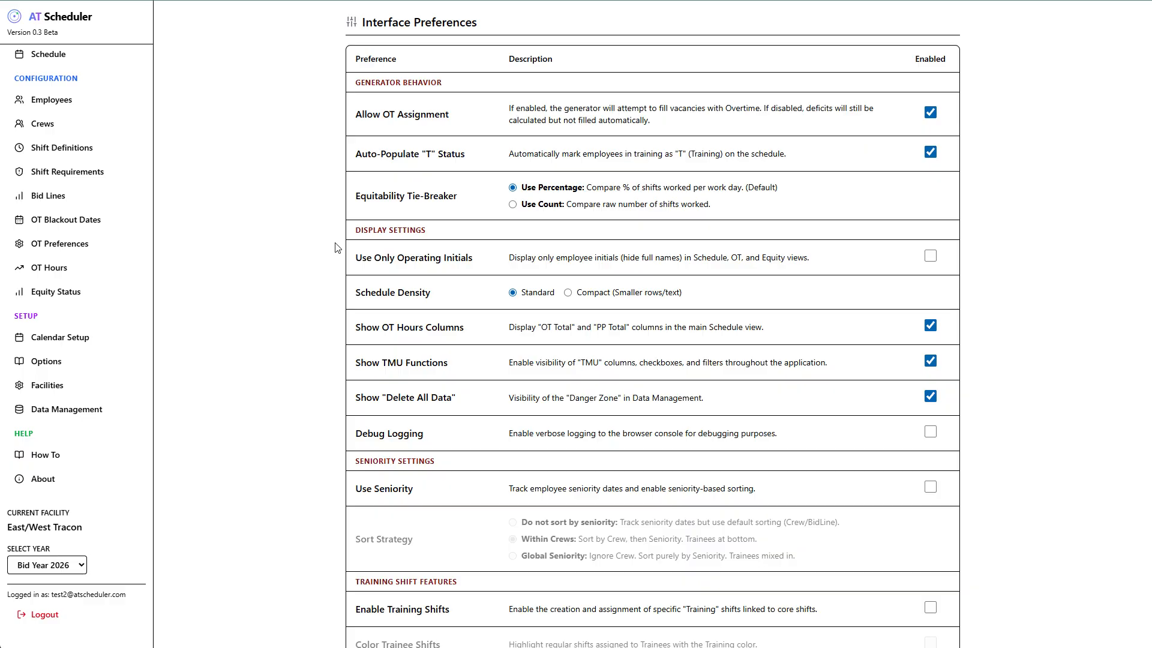
scroll(338, 248, down, 1)
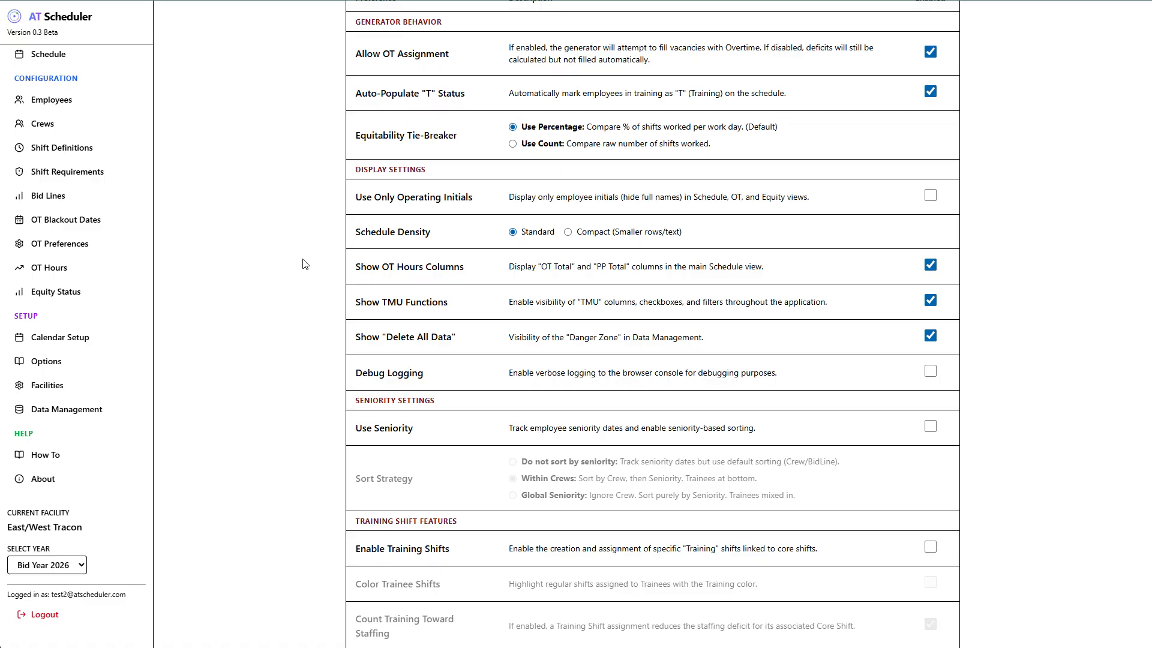
Examine the seniority settings, training shift features and scheduling logic rules in Options without changing them
scroll(303, 264, down, 3)
scroll(347, 398, down, 2)
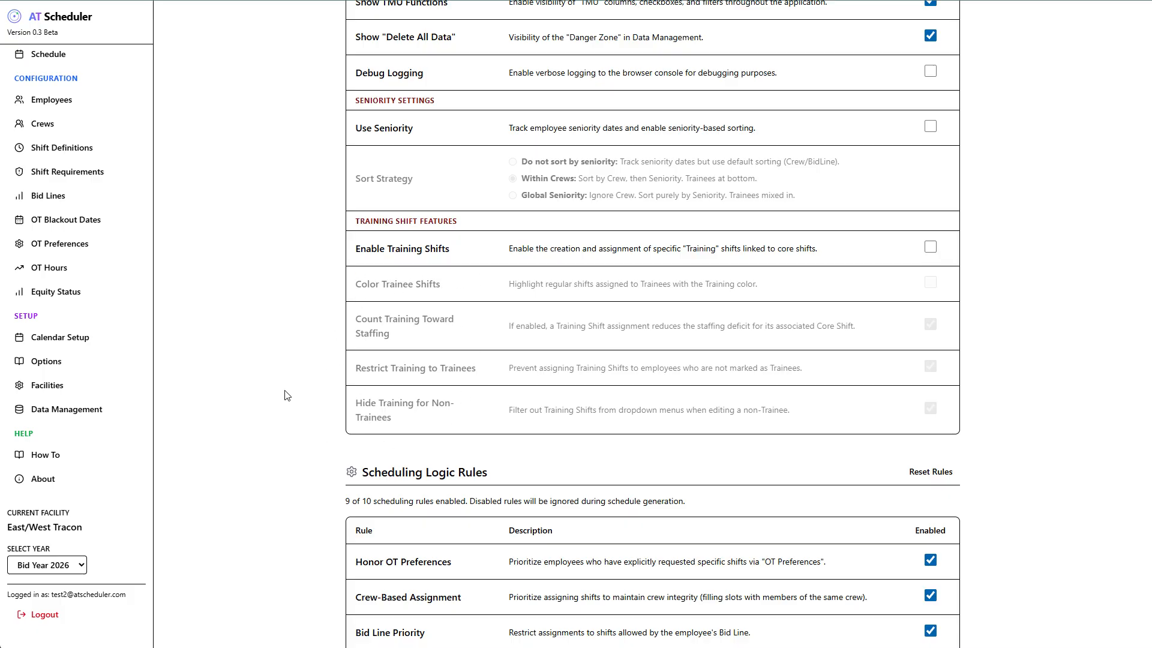
scroll(288, 393, up, 2)
scroll(288, 387, down, 4)
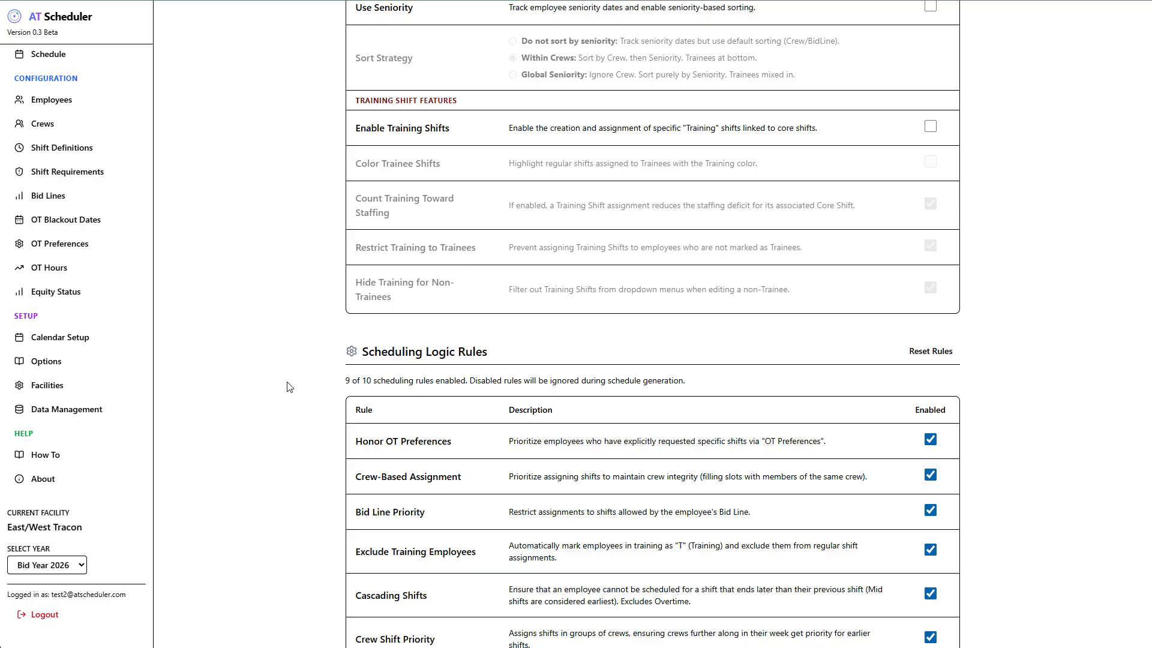
scroll(289, 387, down, 4)
scroll(290, 386, up, 10)
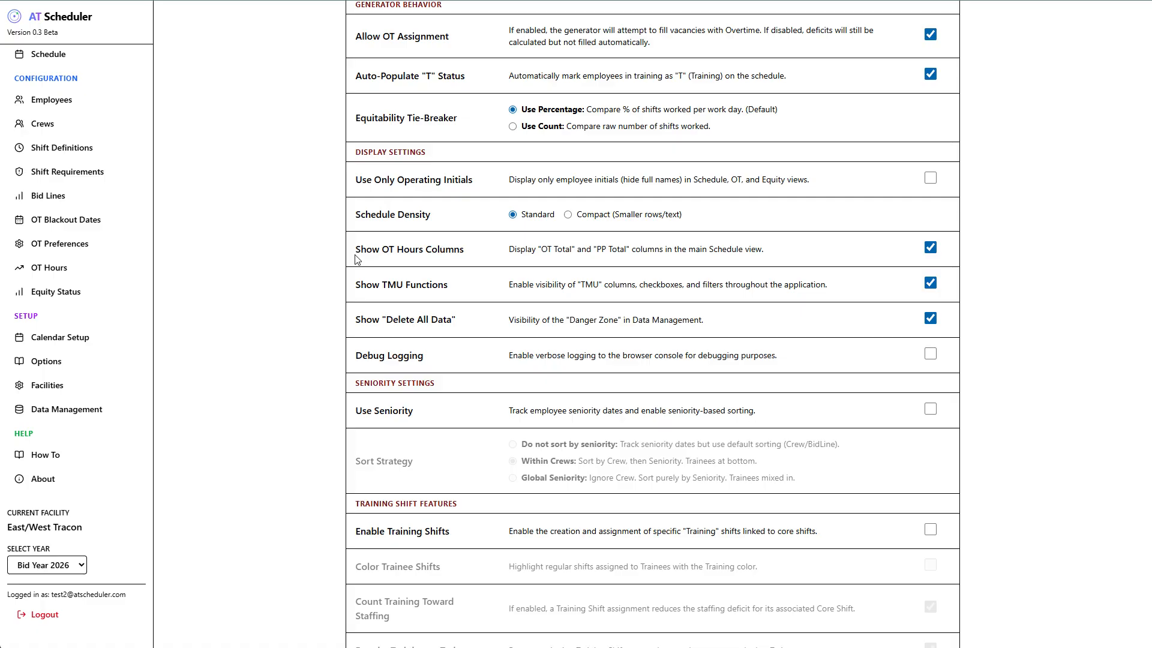
scroll(327, 288, down, 8)
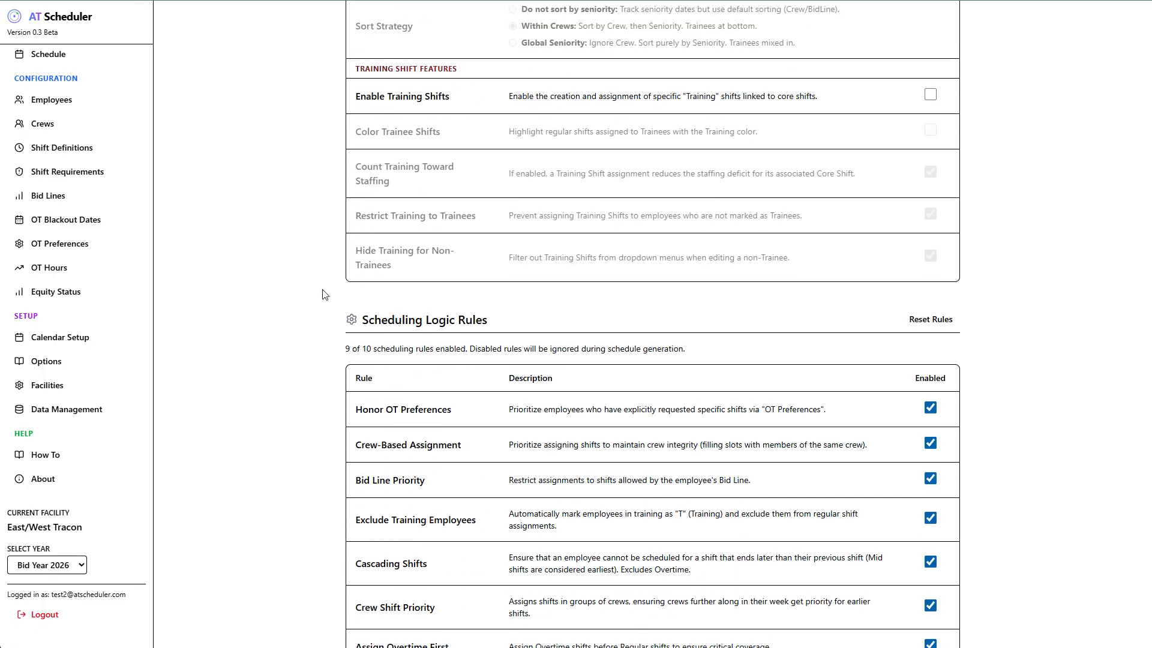
scroll(325, 294, down, 3)
scroll(321, 294, up, 6)
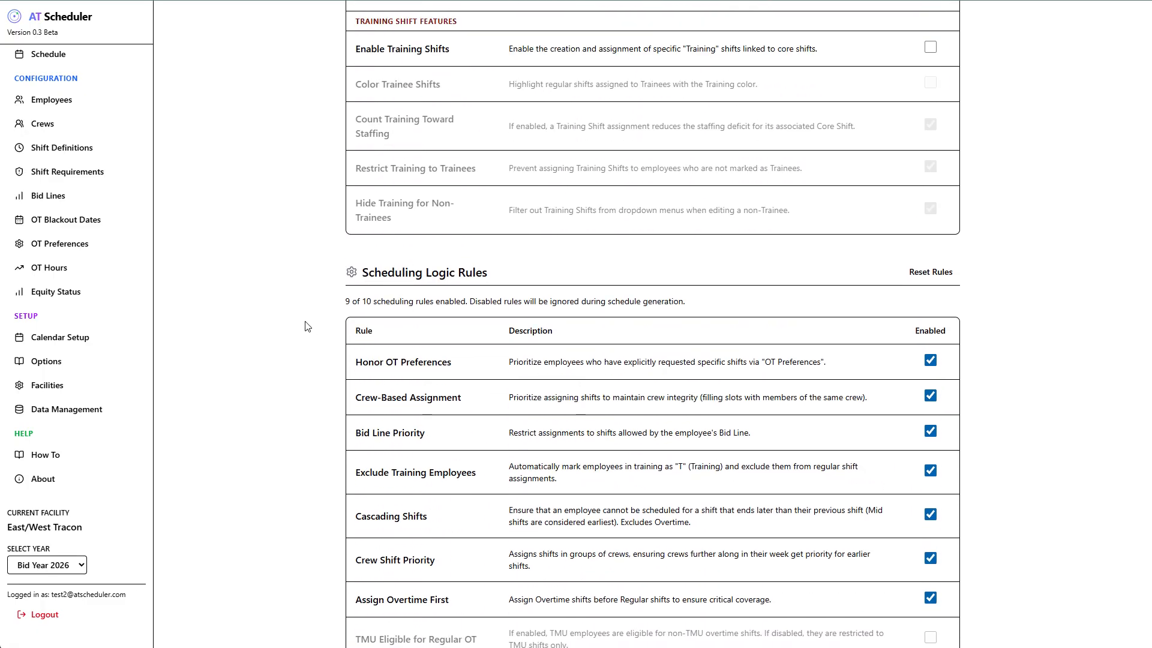
scroll(316, 294, up, 7)
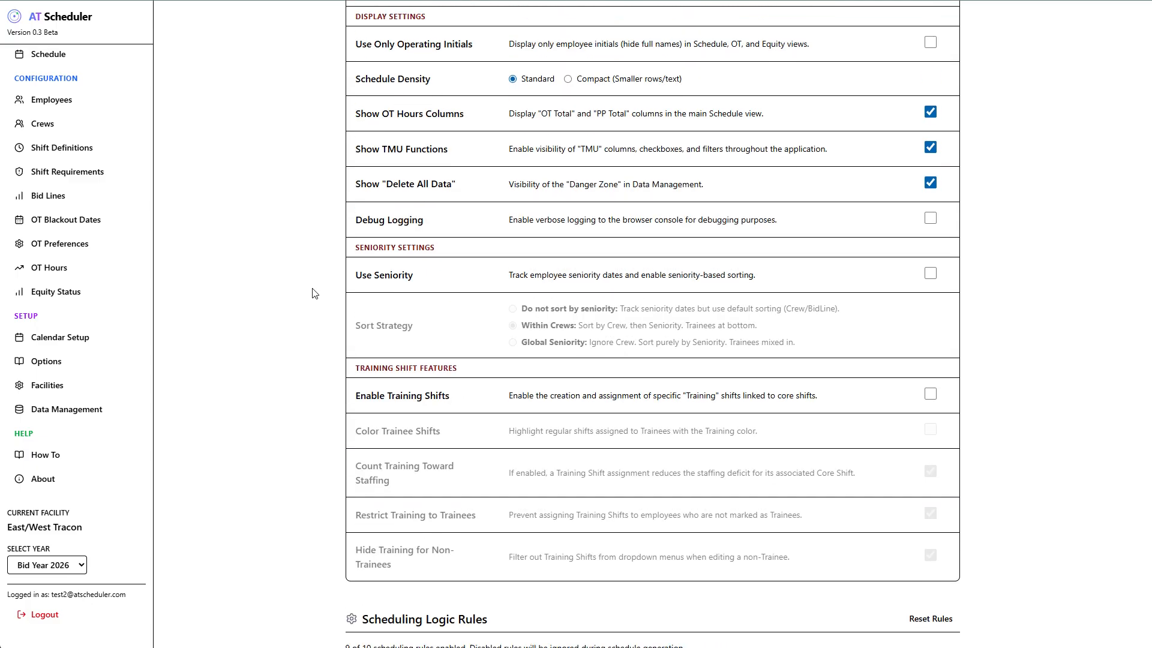
scroll(315, 291, up, 1)
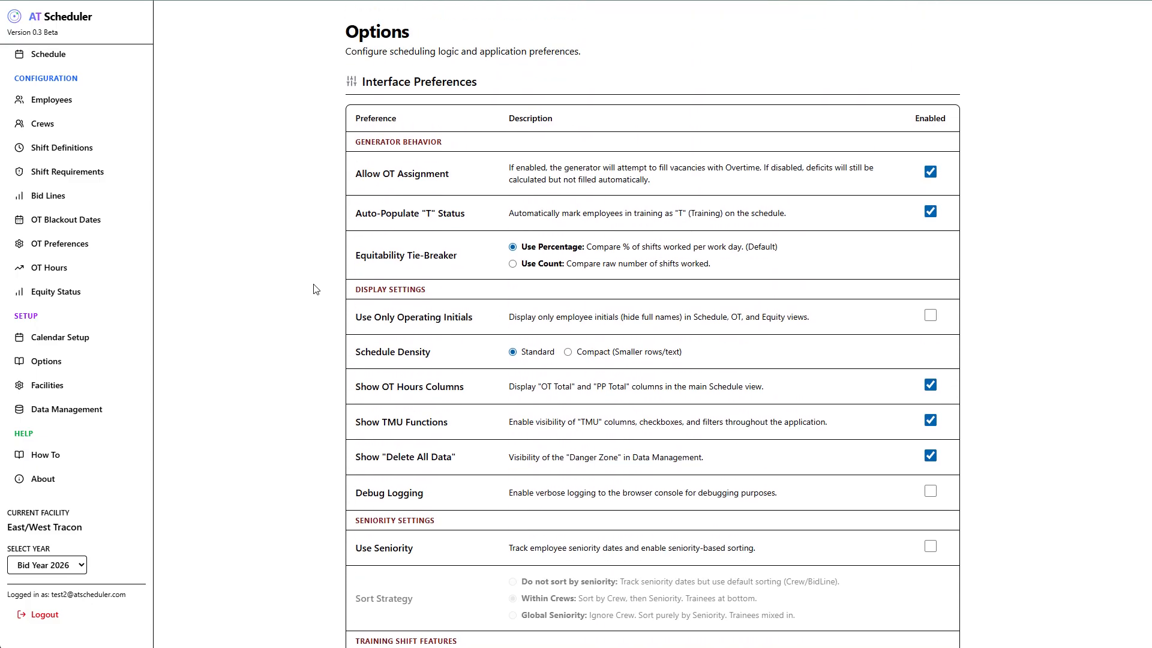
Look over the data backup, restore and server sync functions and read through the How To guide, including its schedule generation section
click(42, 412)
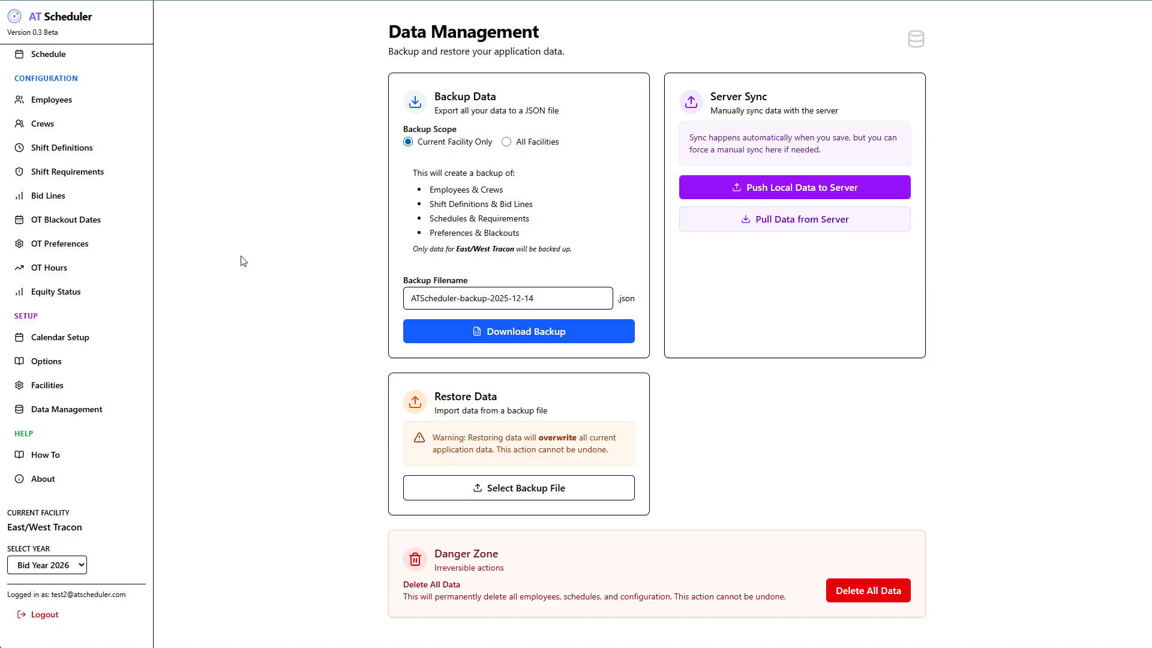
click(41, 454)
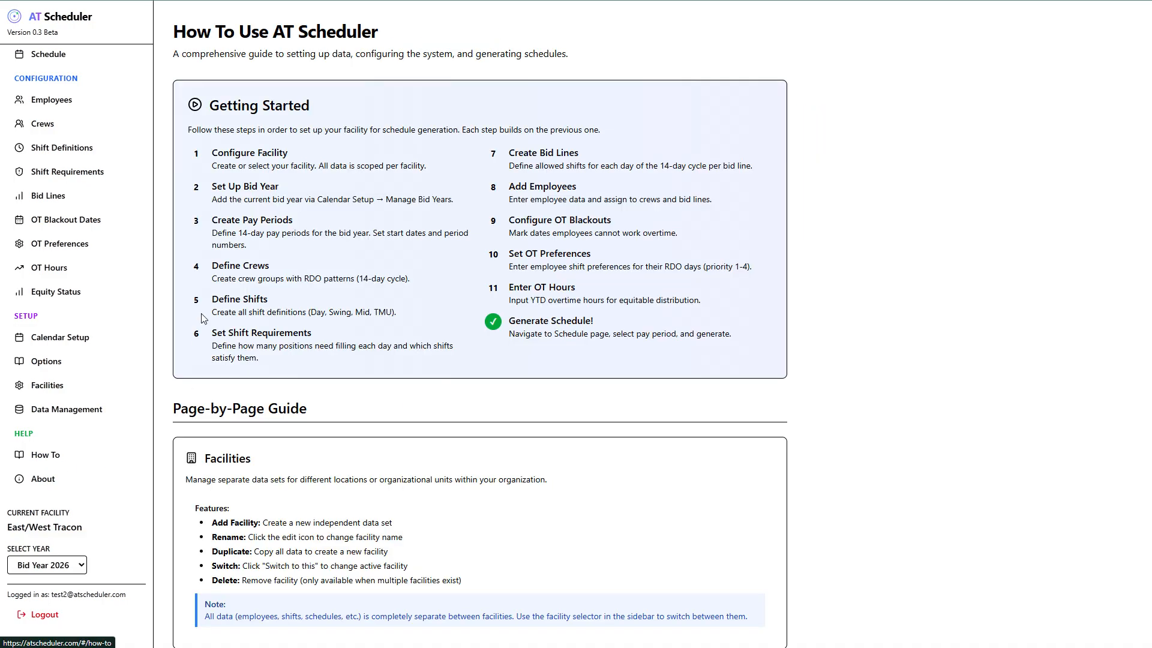
scroll(202, 270, down, 1)
scroll(199, 268, down, 10)
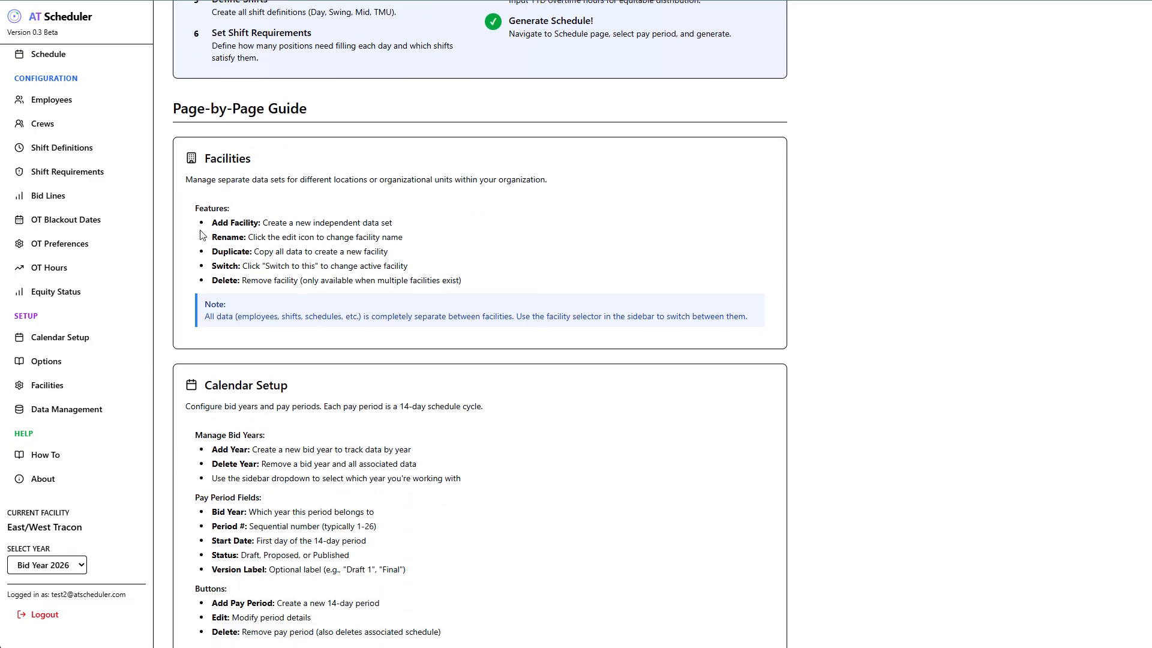
scroll(188, 259, down, 20)
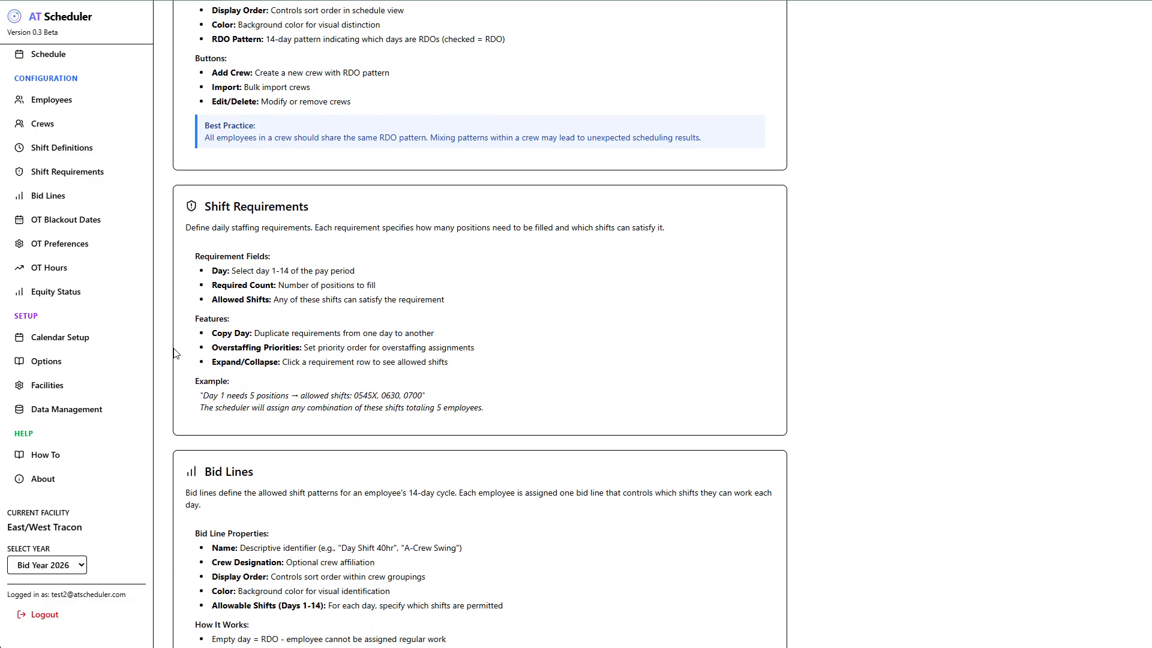
scroll(177, 342, down, 18)
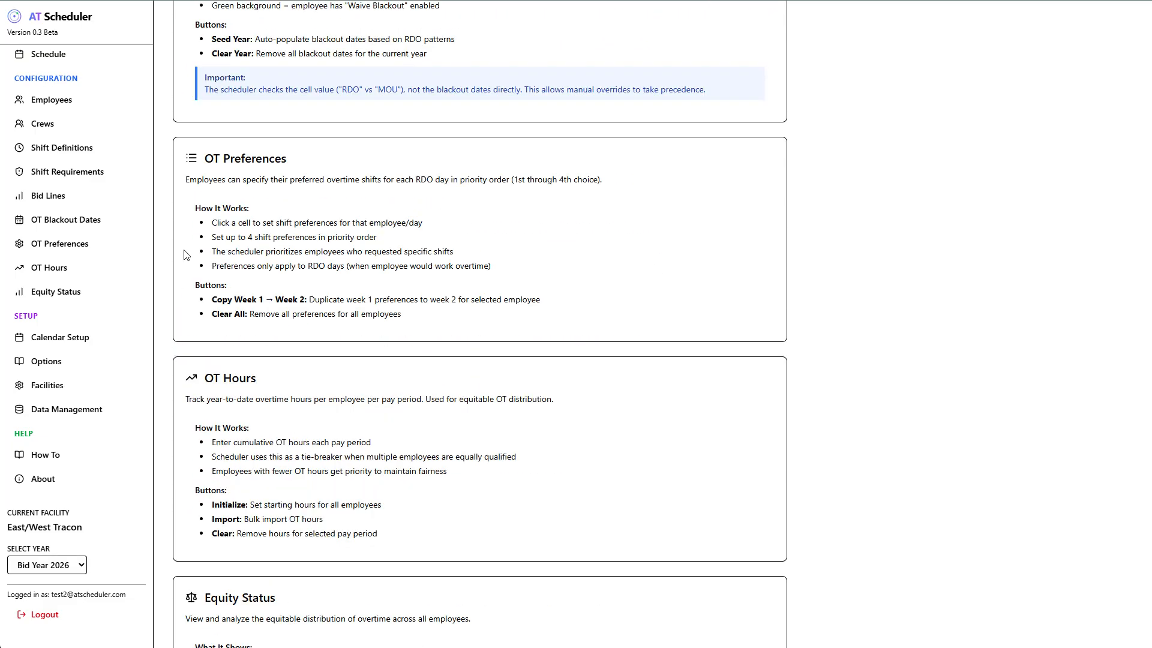
scroll(181, 329, down, 15)
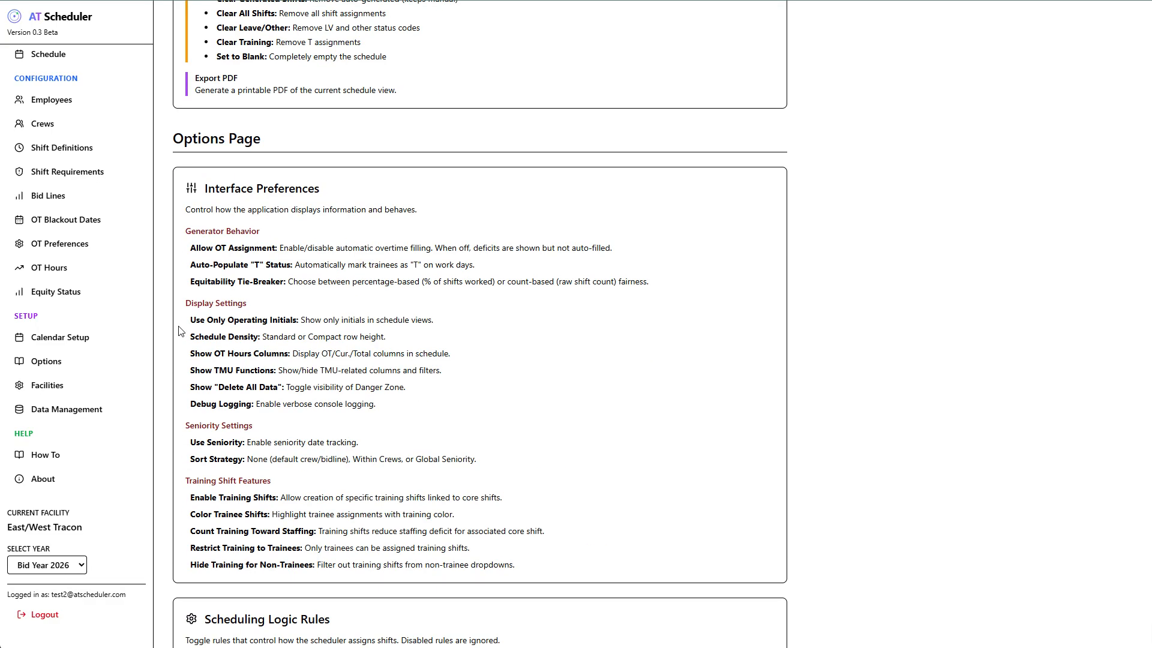
scroll(181, 330, down, 15)
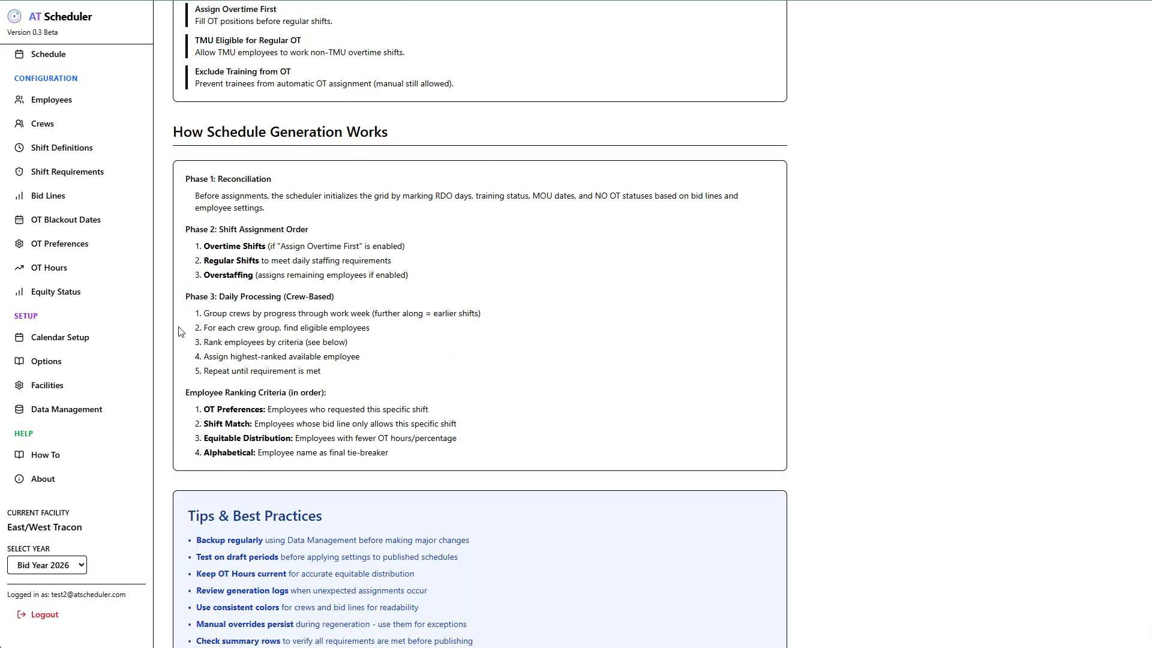
scroll(181, 331, up, 7)
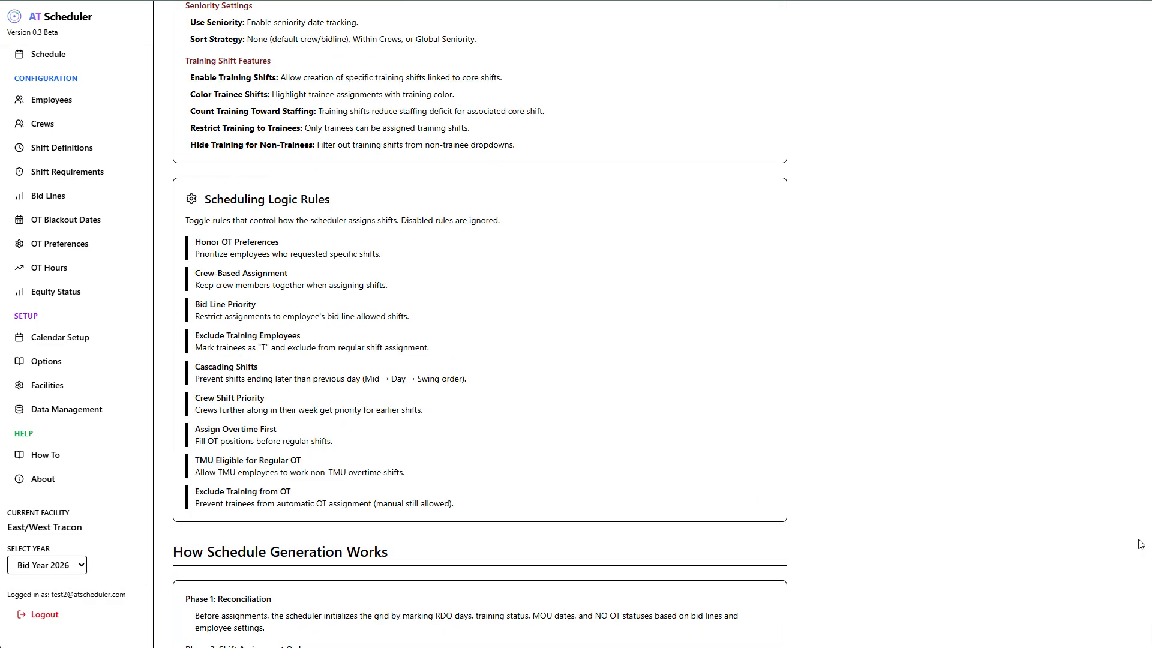
scroll(1121, 180, up, 20)
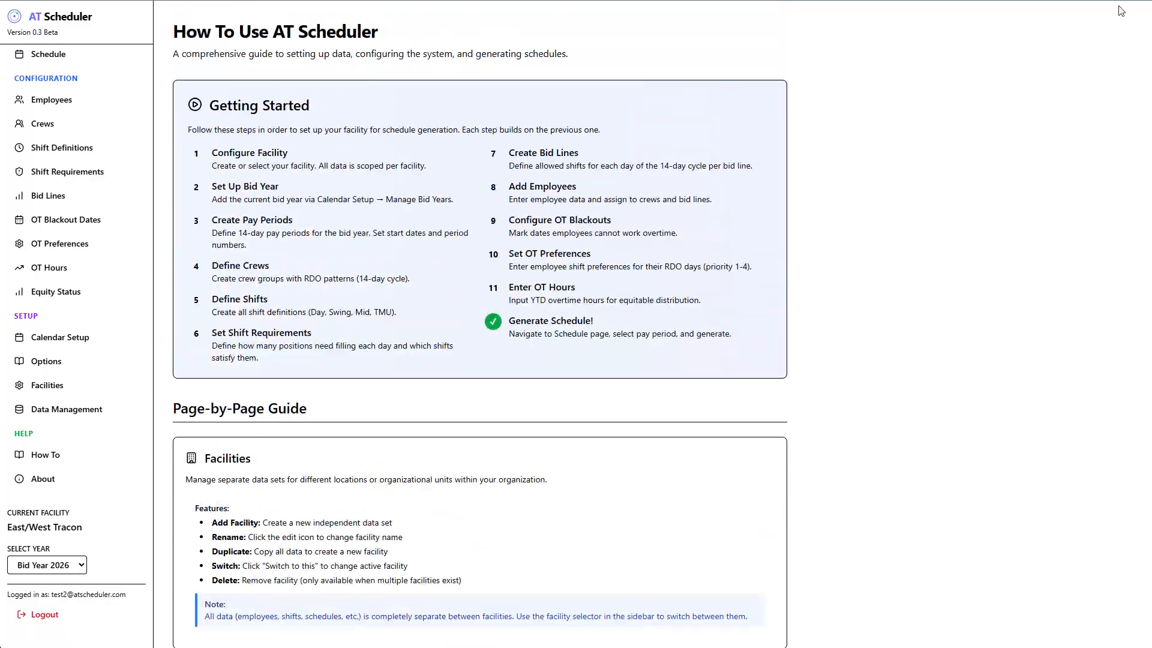
Open the schedule, keep the local version of the conflicting data, and show Year 2026 Period 3 (1/10/2026)
click(47, 55)
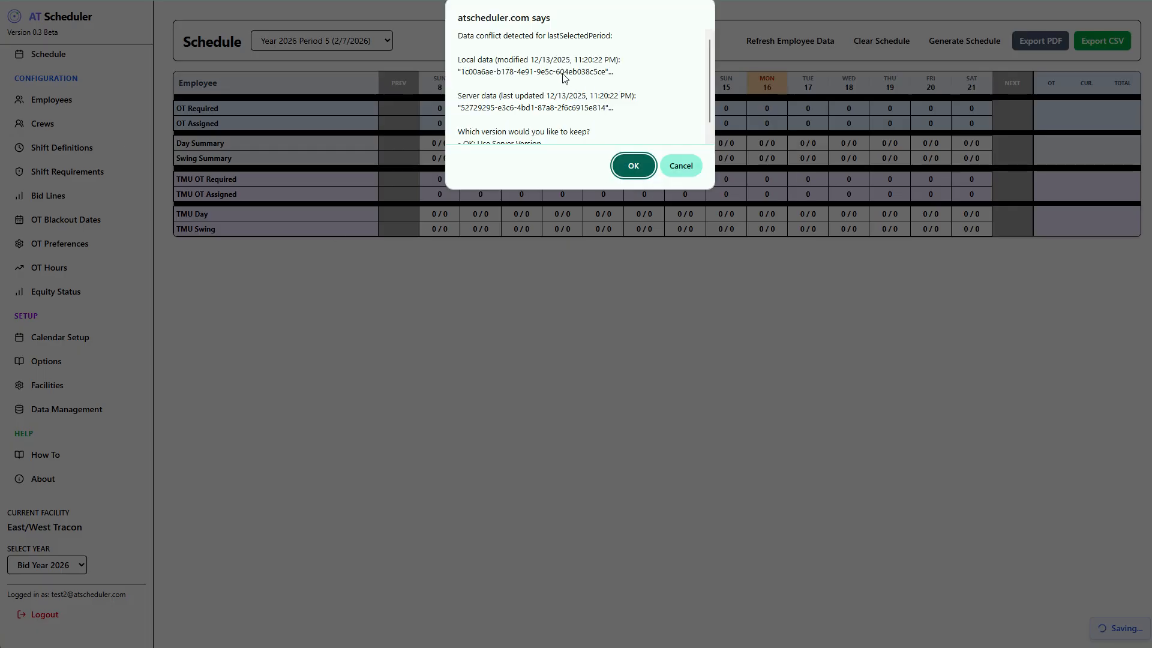
scroll(690, 96, down, 1)
scroll(660, 108, up, 1)
scroll(540, 102, down, 1)
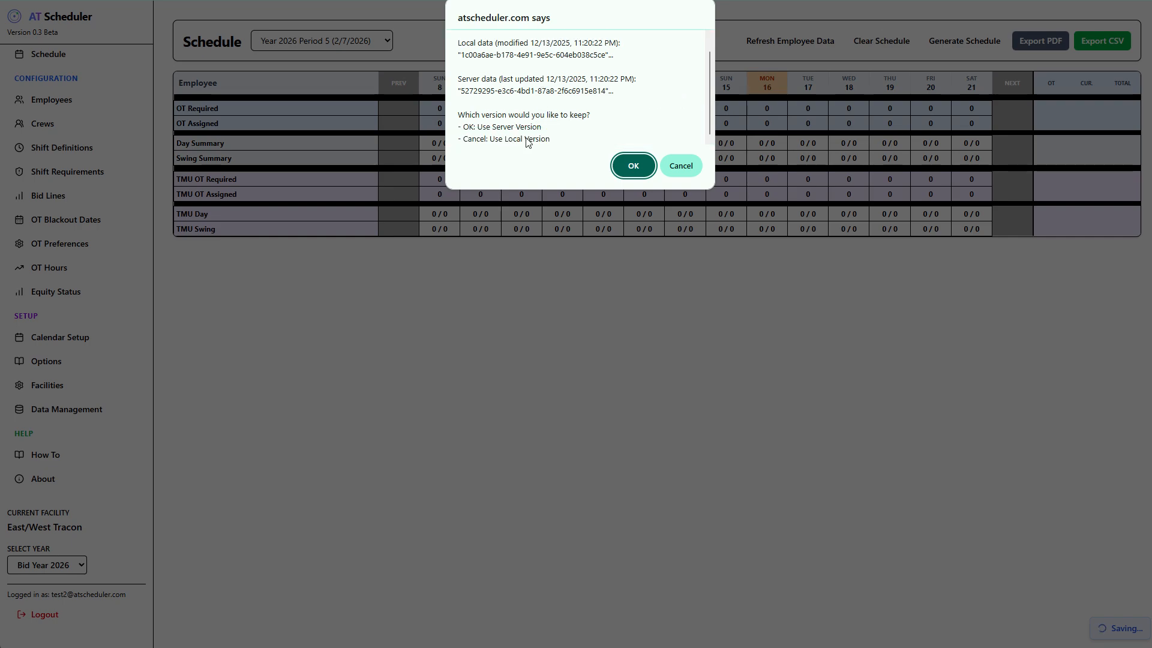
click(682, 165)
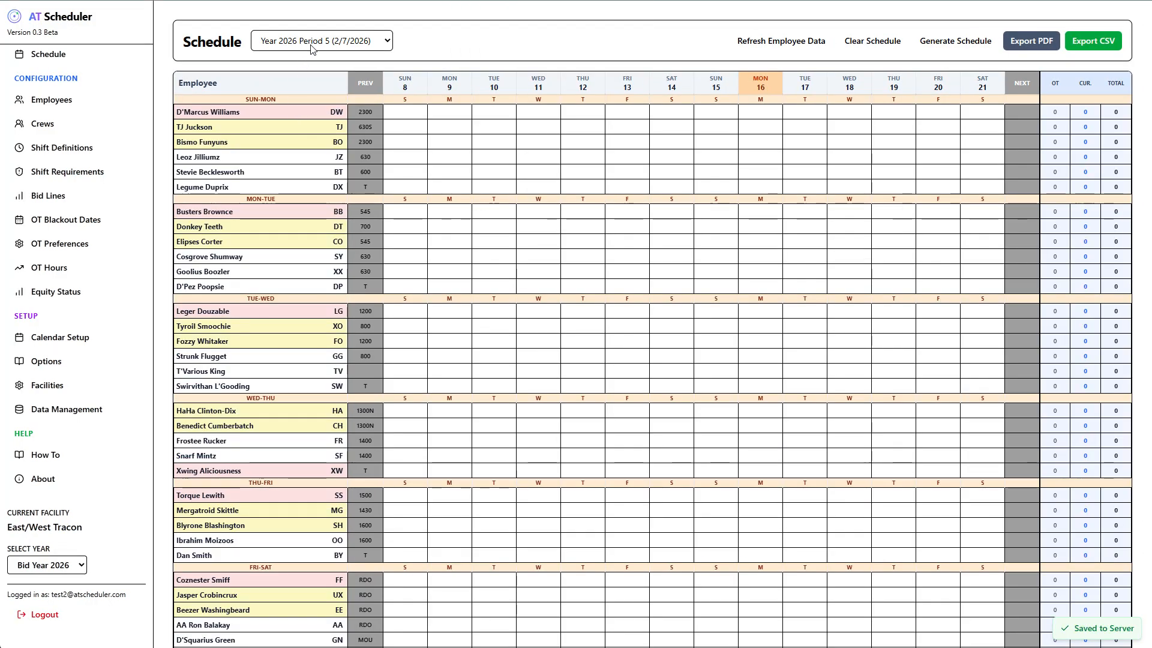
click(312, 45)
click(312, 62)
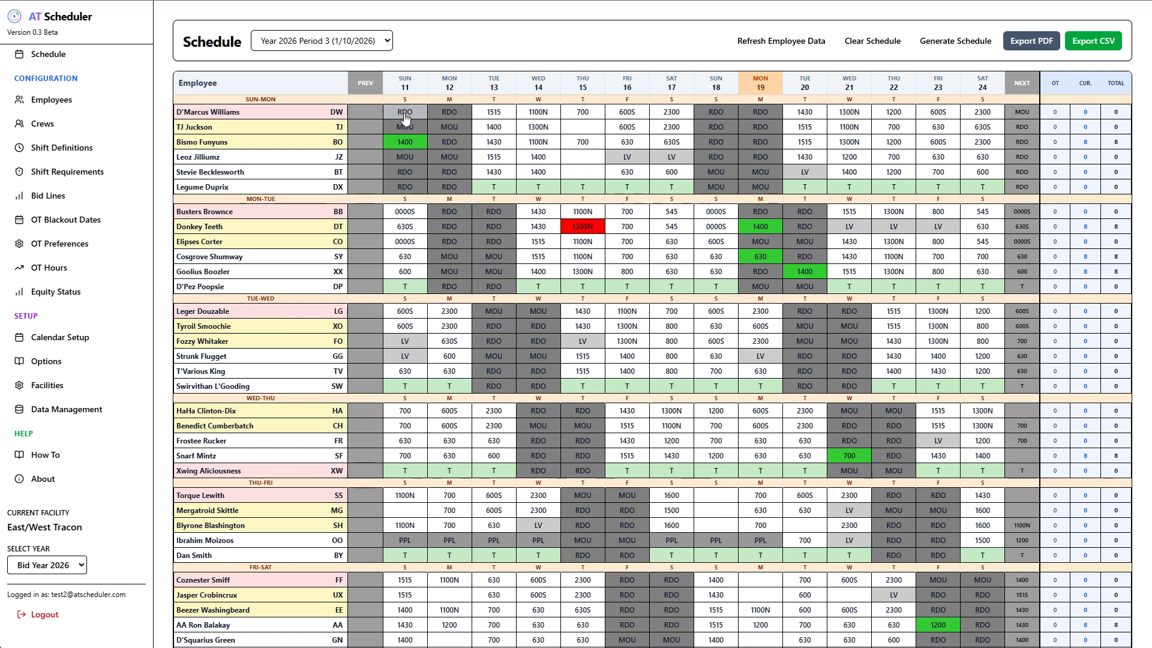
Assign shift 700 to the first SUN-MON crew employee on Monday 12 and check that day's OT rows
click(465, 114)
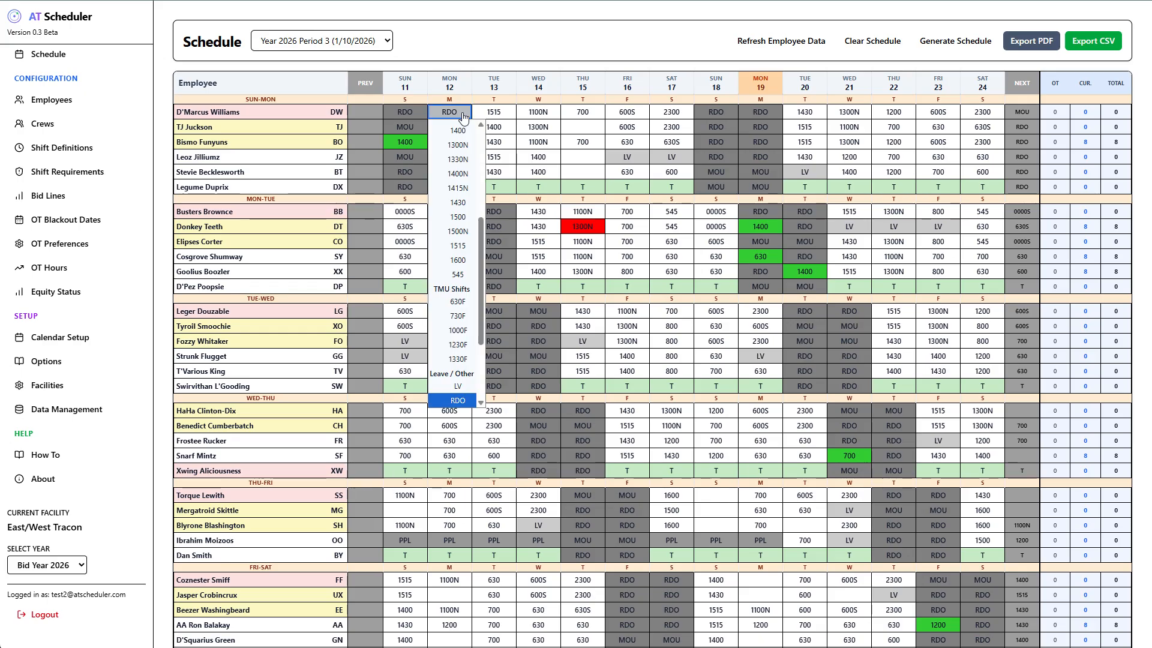
scroll(462, 354, up, 3)
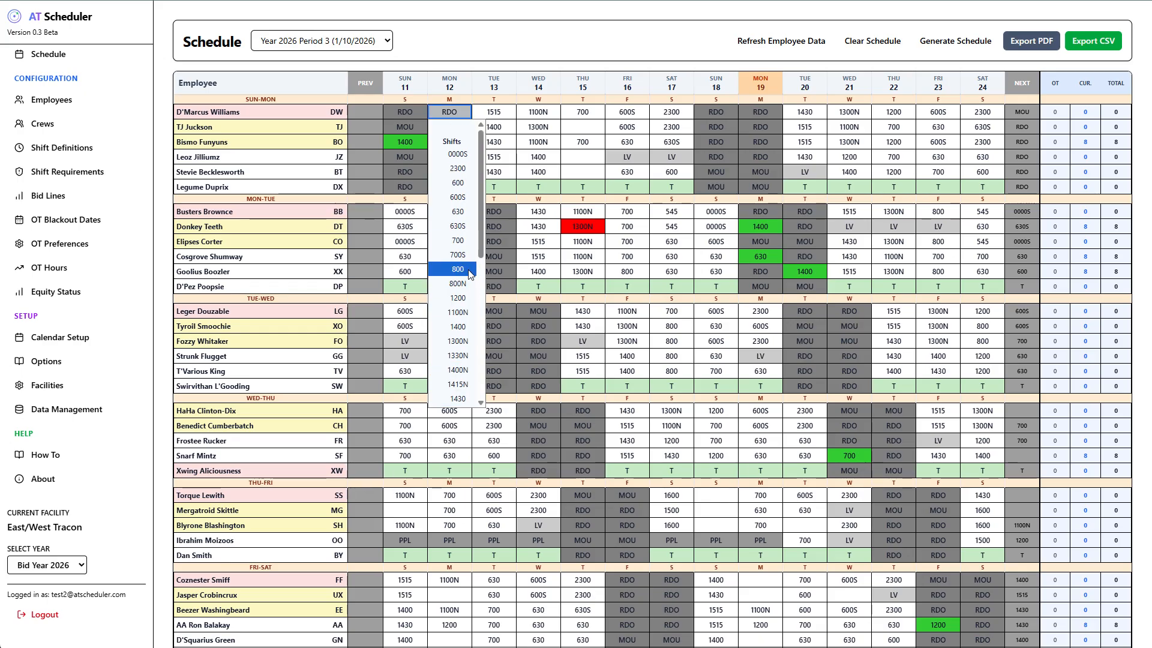
click(457, 241)
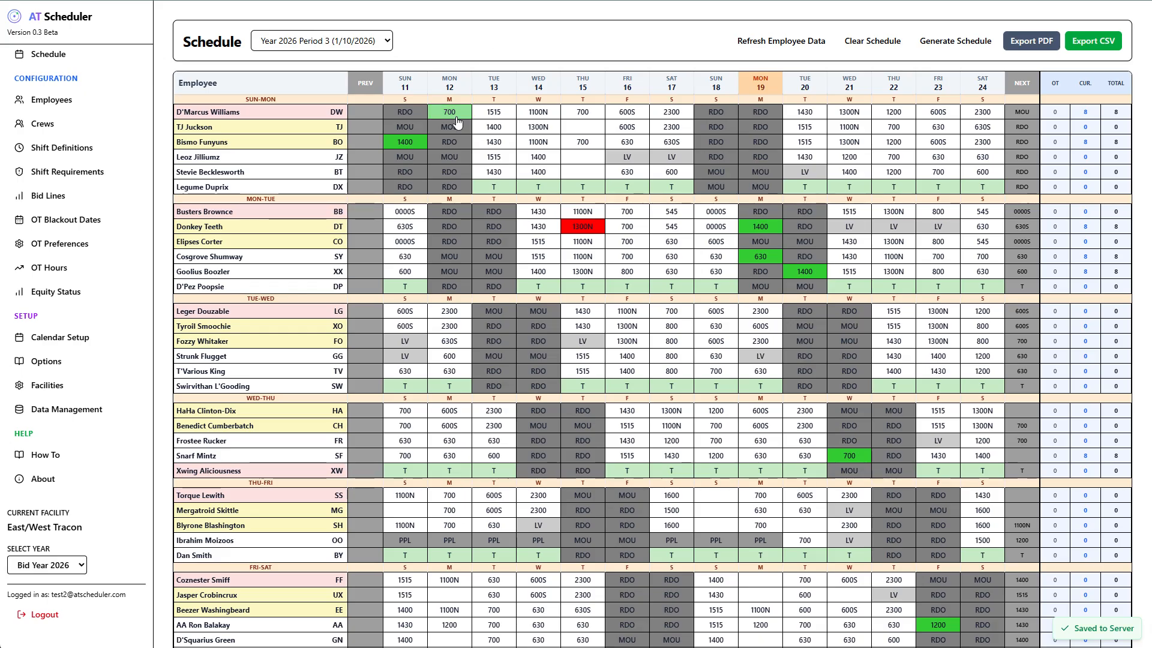
scroll(462, 276, down, 7)
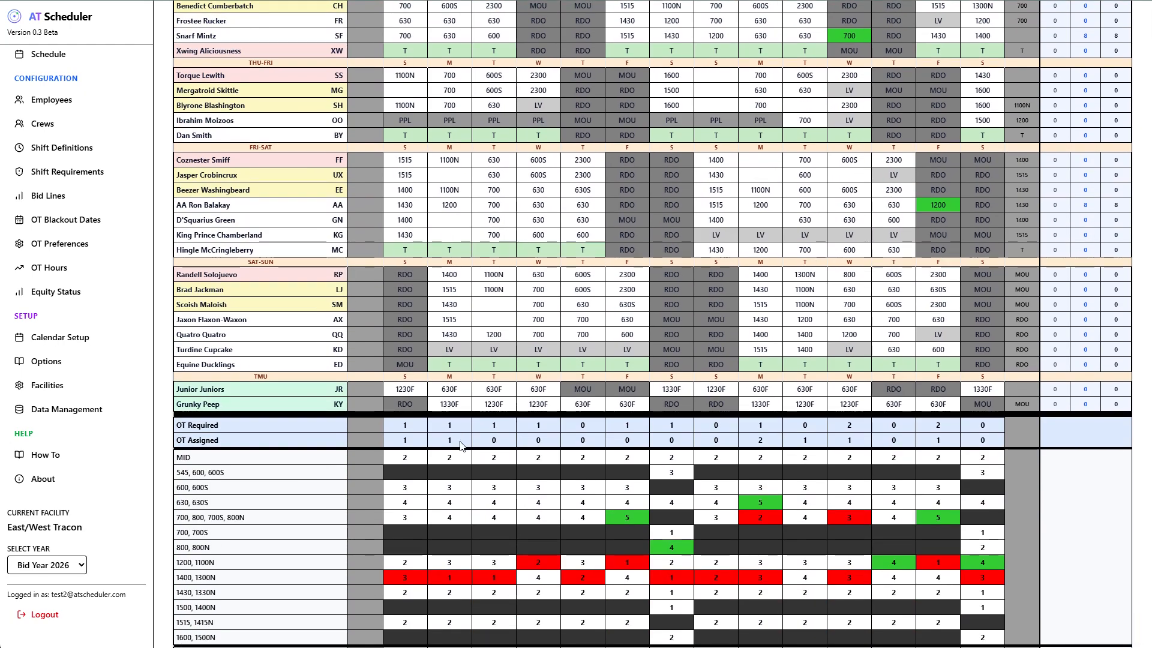
Return the first SUN-MON crew employee's Monday 12 assignment to RDO
scroll(462, 445, up, 7)
click(449, 112)
scroll(471, 352, down, 5)
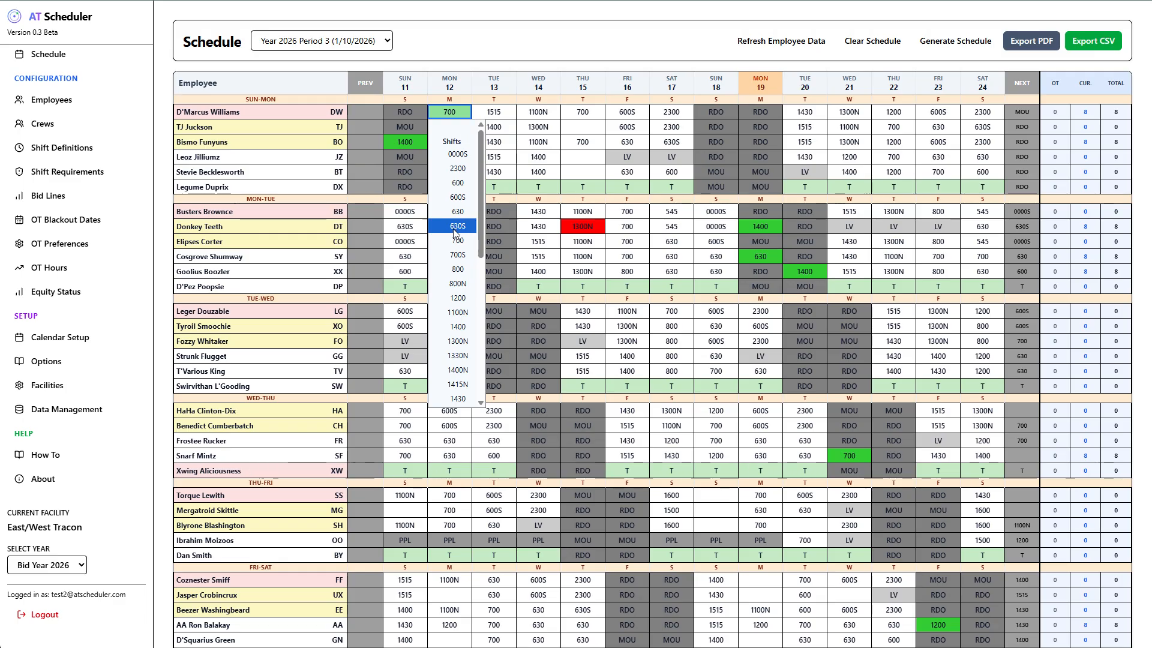
click(458, 285)
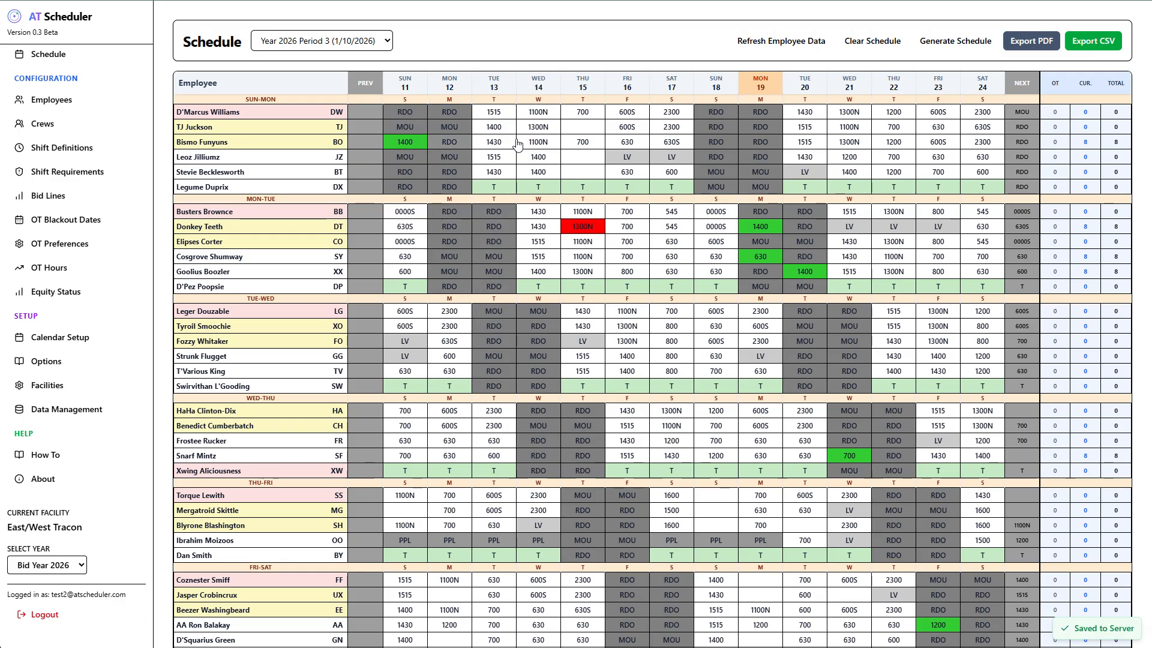
Set the second SUN-MON crew employee's Monday 12 and Sunday 11 assignments to RDO
click(449, 127)
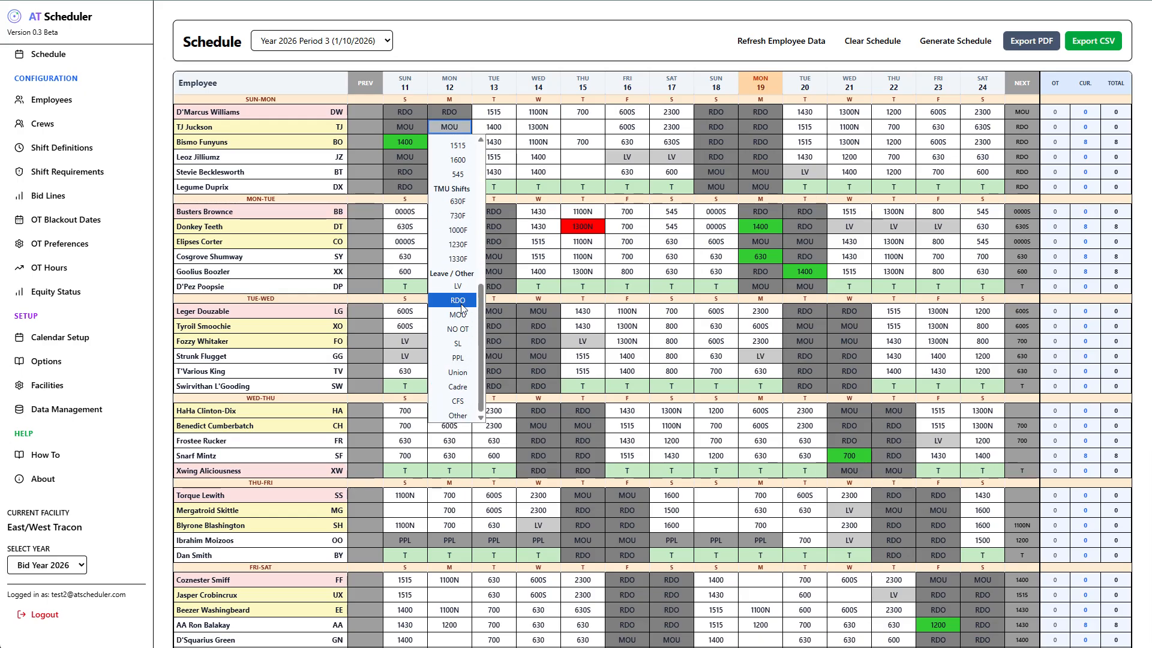
click(458, 302)
click(405, 127)
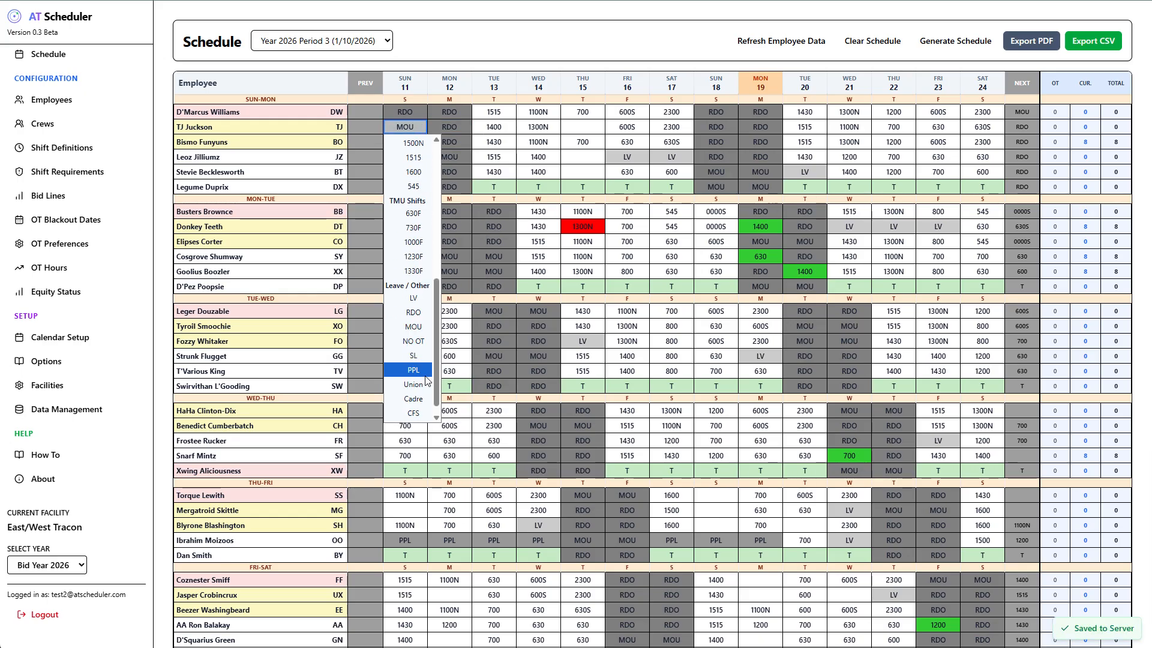
click(413, 300)
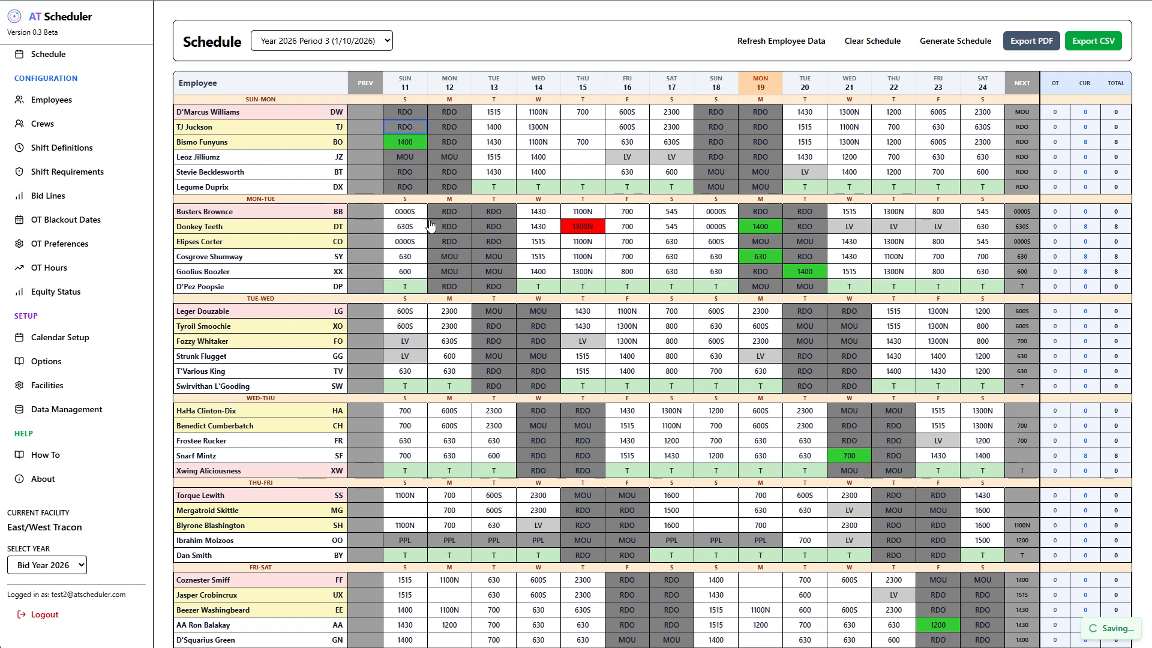
click(457, 37)
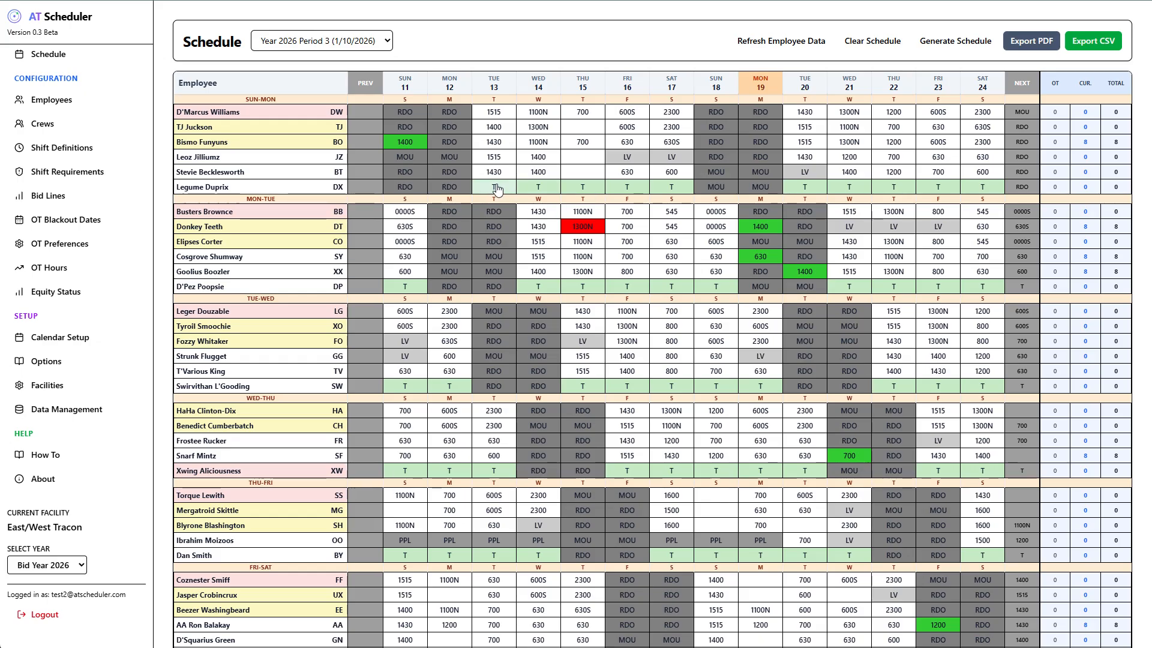
Examine the assignment choices for a training day, a leave day and a 2300 shift in the SUN-MON crew without changing them
click(502, 189)
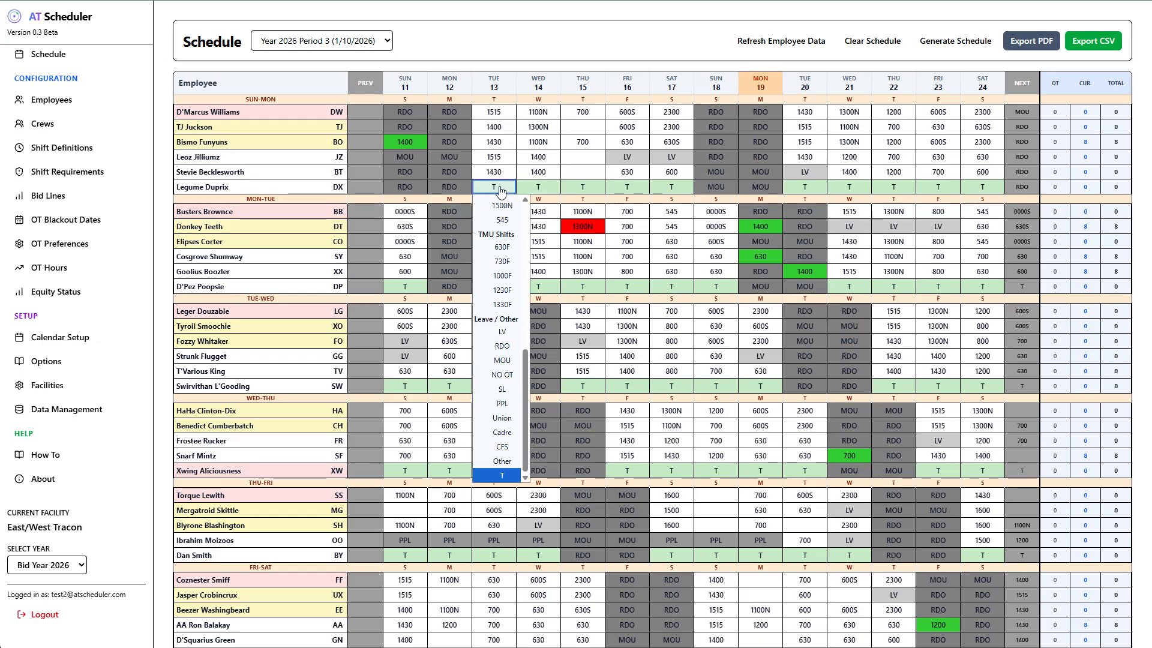
click(502, 189)
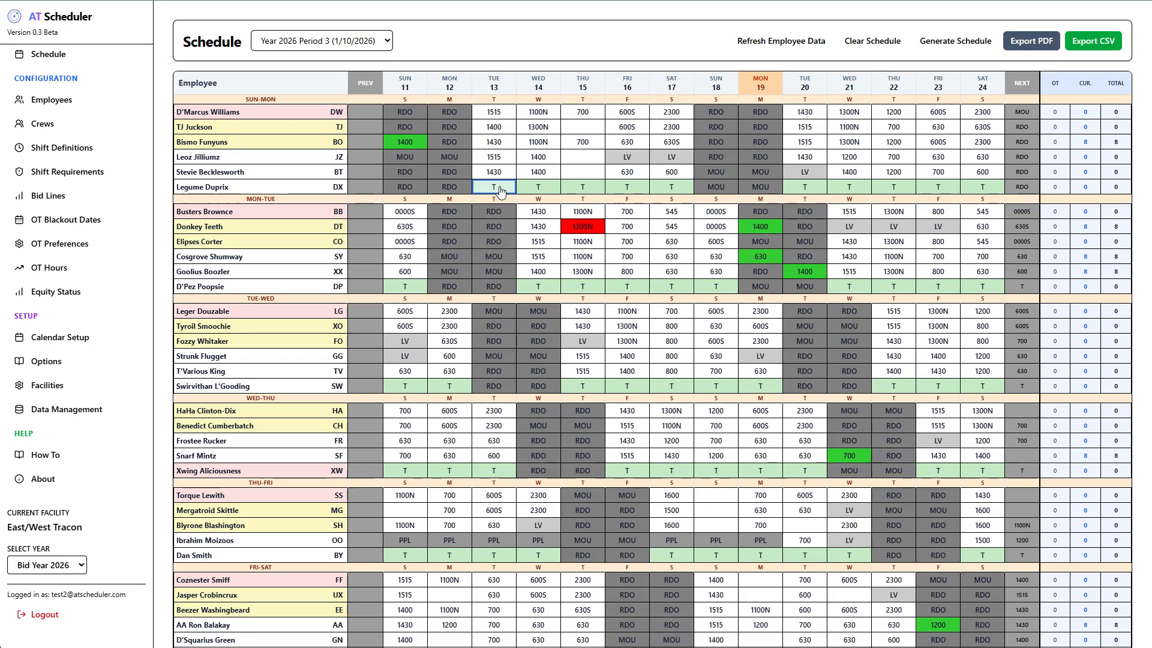
click(627, 156)
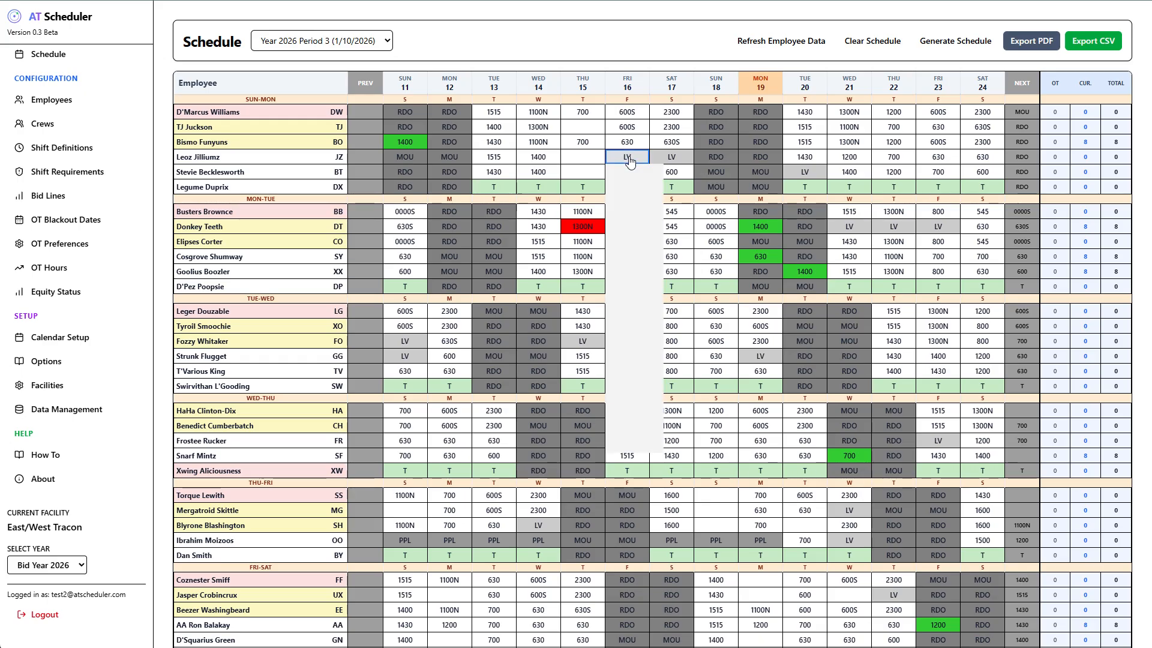
drag(657, 296, 657, 359)
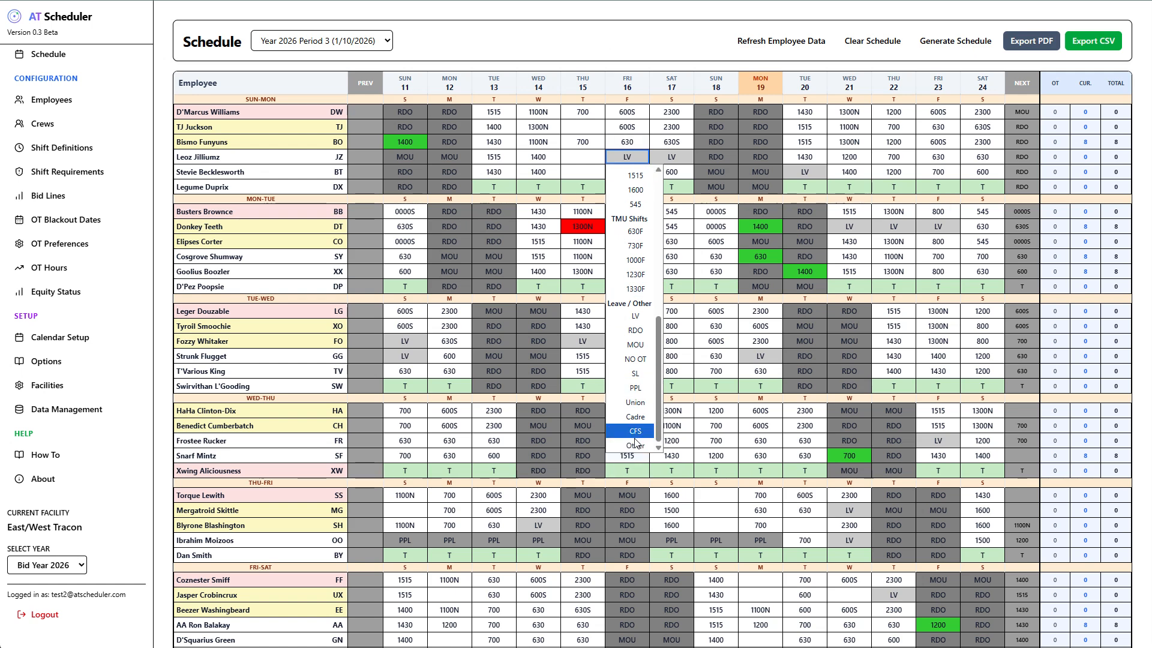
click(594, 40)
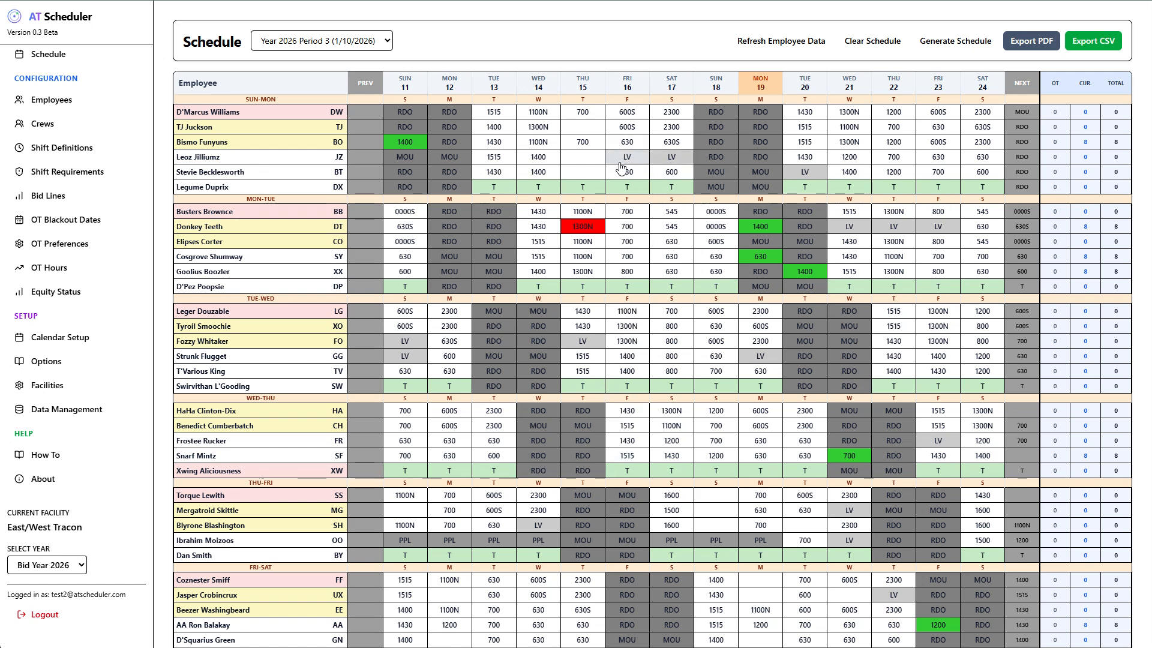
scroll(609, 282, down, 4)
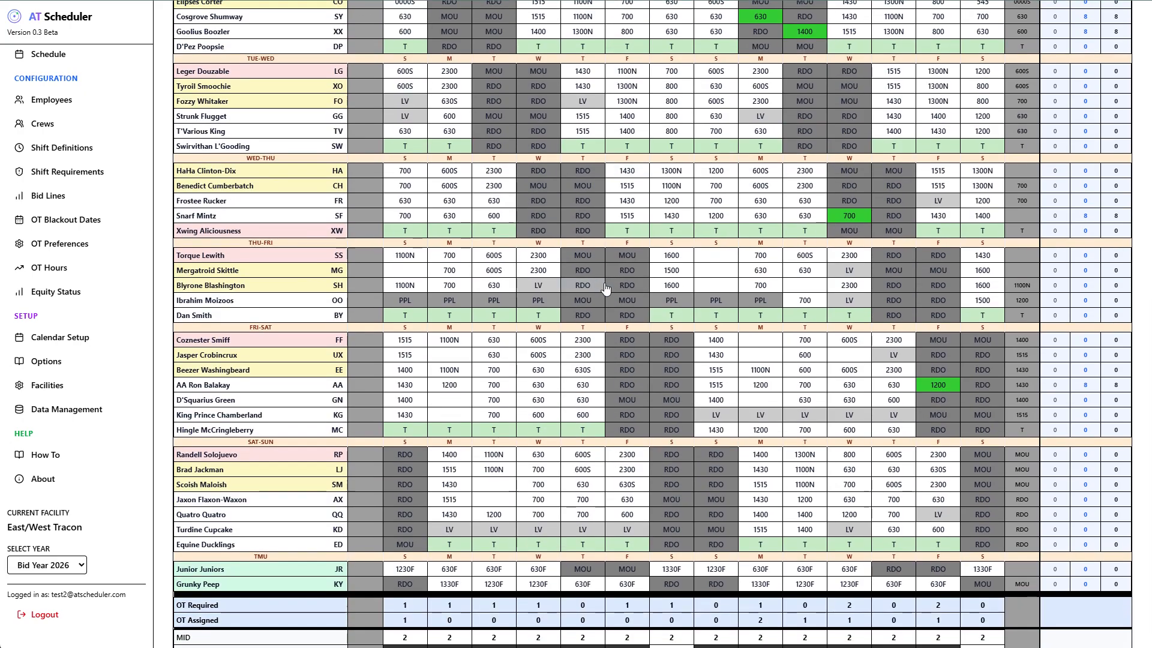
scroll(603, 289, up, 4)
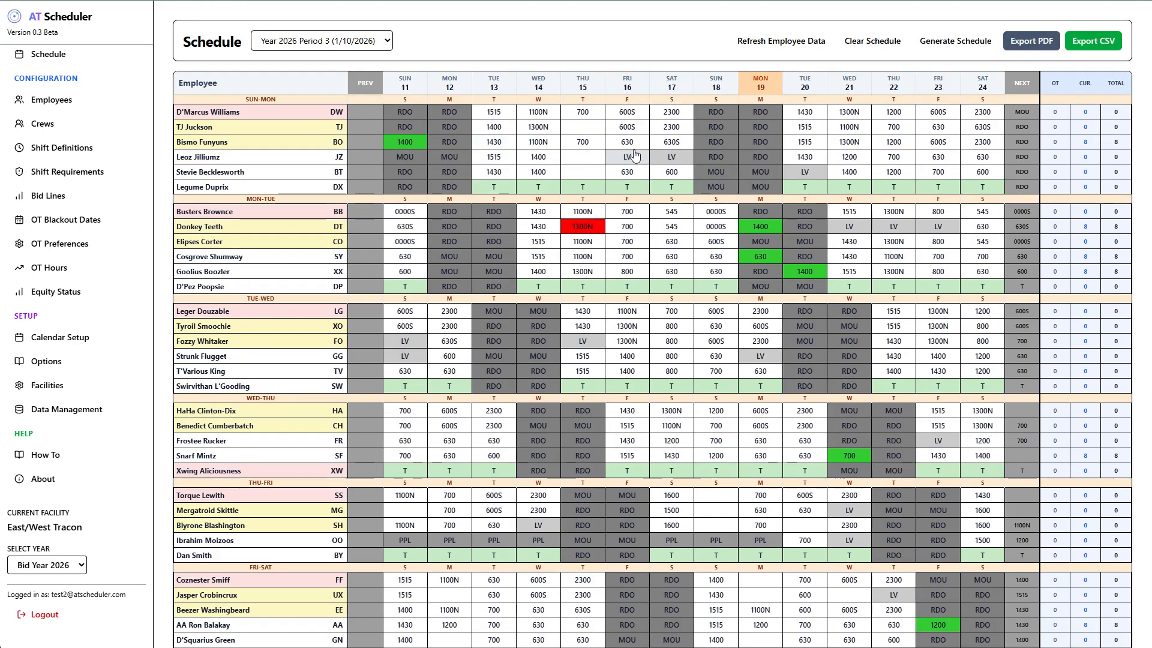
click(683, 116)
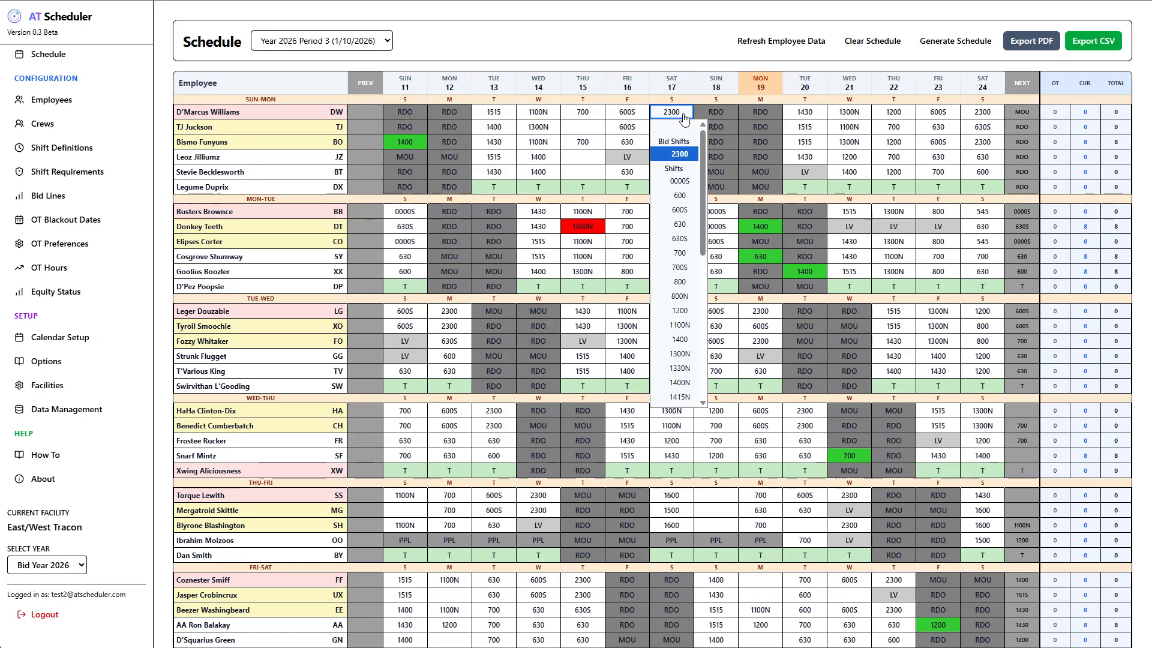
click(687, 157)
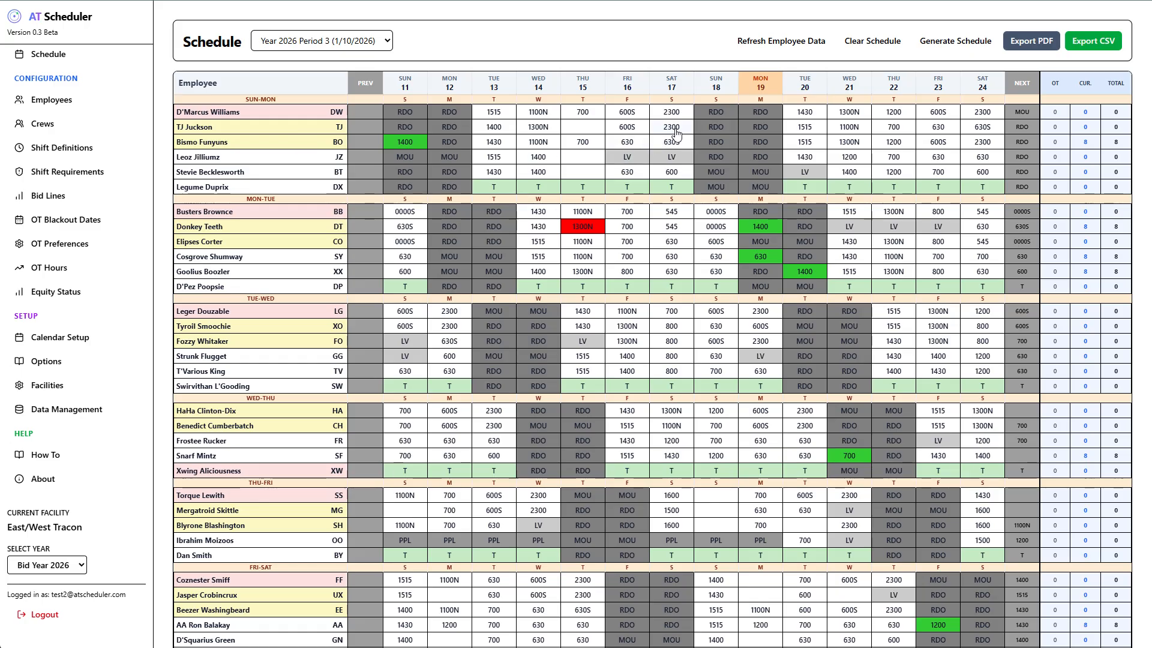
Set the third SUN-MON crew employee's Saturday 24 assignment to LV
click(980, 145)
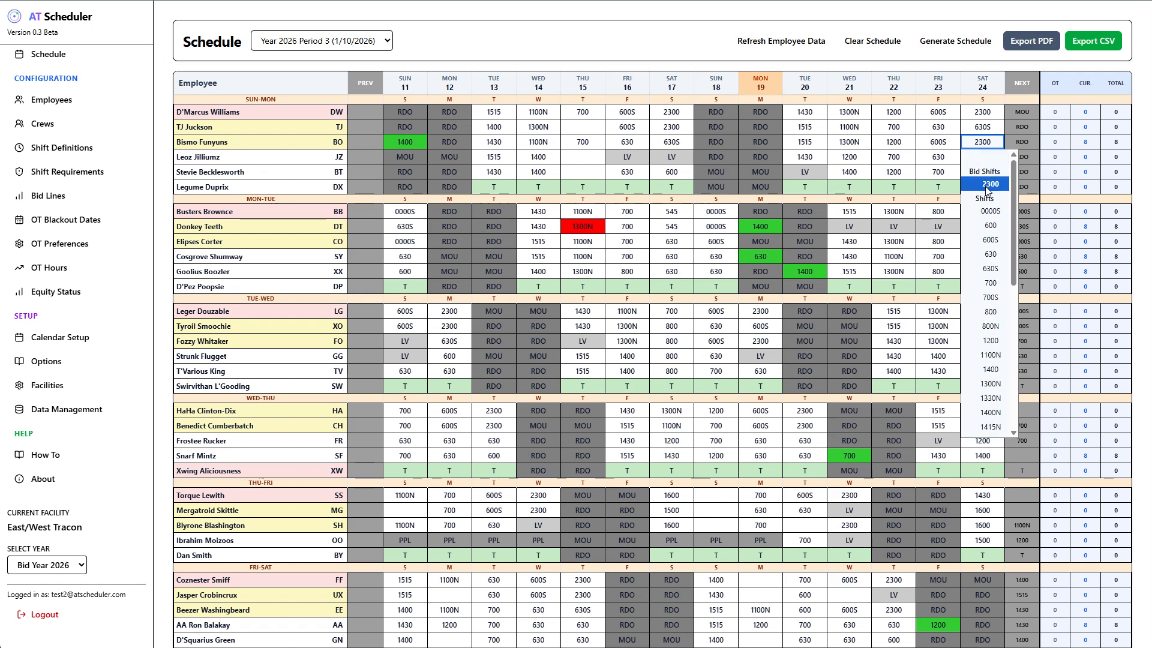
scroll(990, 286, down, 3)
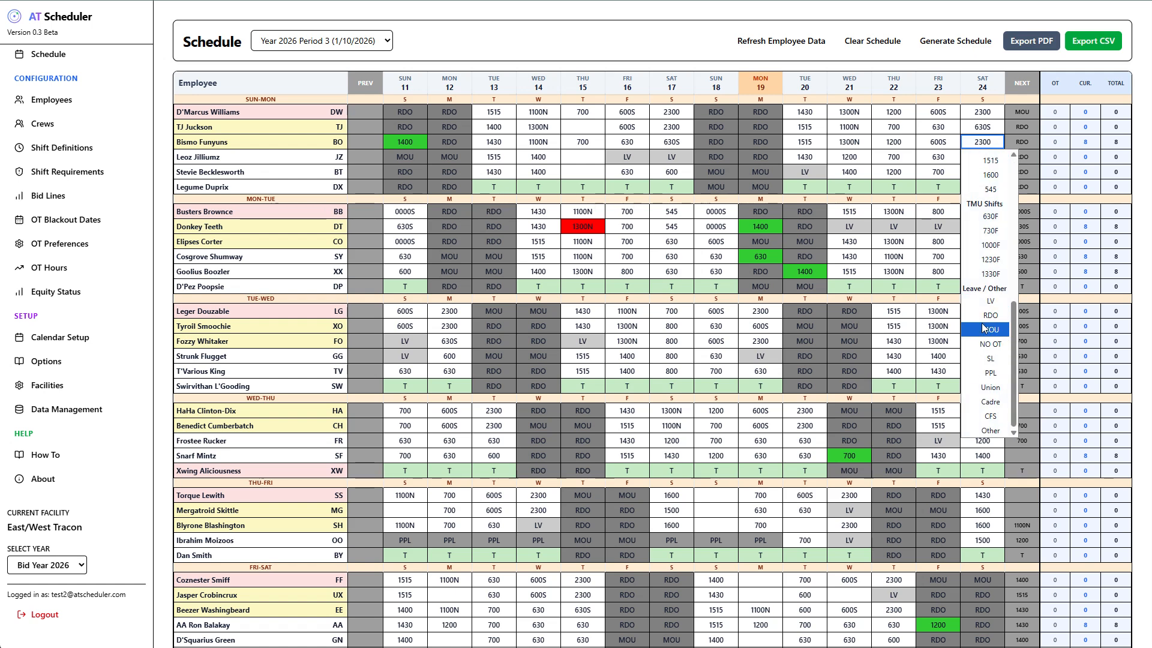
click(987, 304)
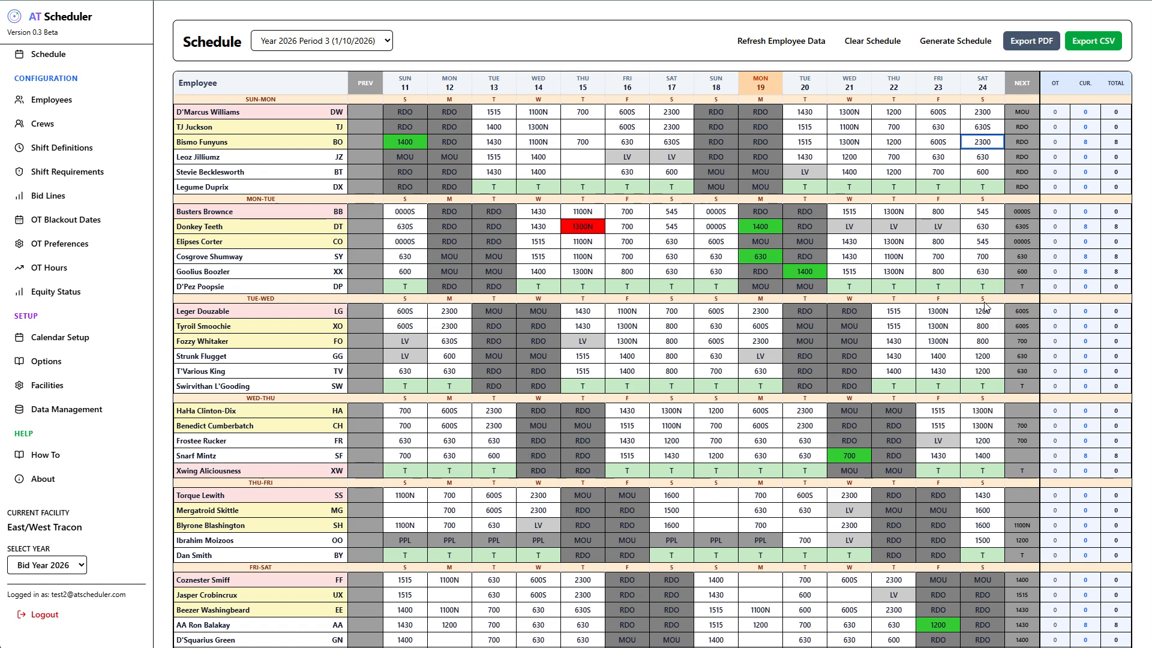
Give the second SUN-MON crew employee shift 2300 on Saturday 24 and shift 600S on Friday 23
click(987, 129)
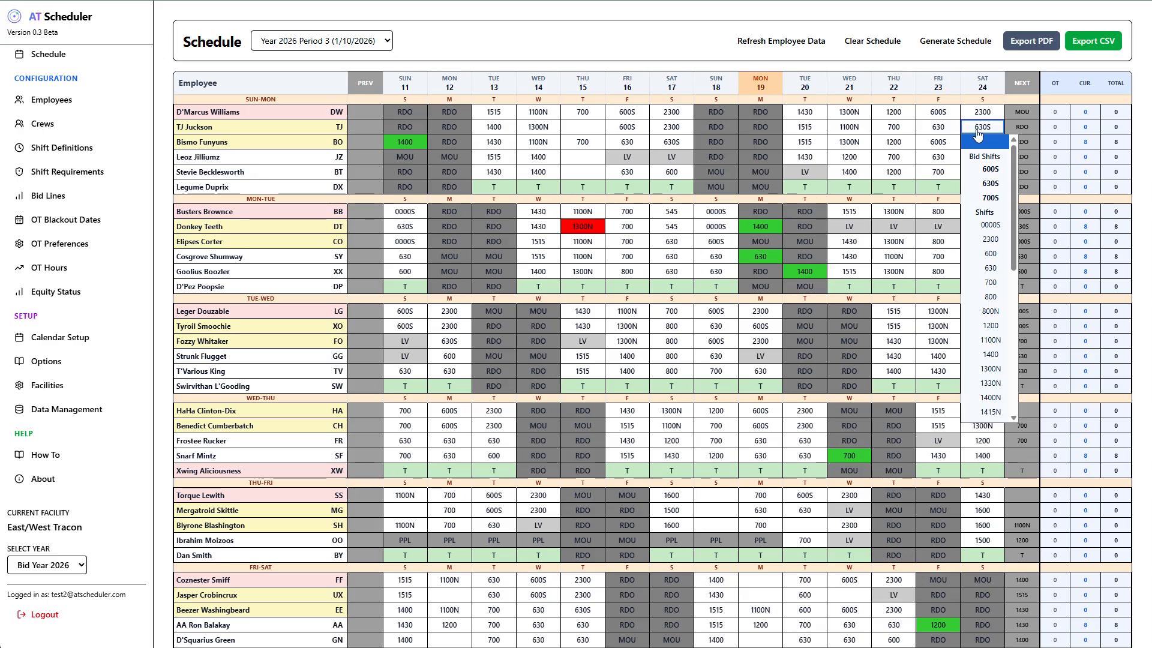
click(996, 242)
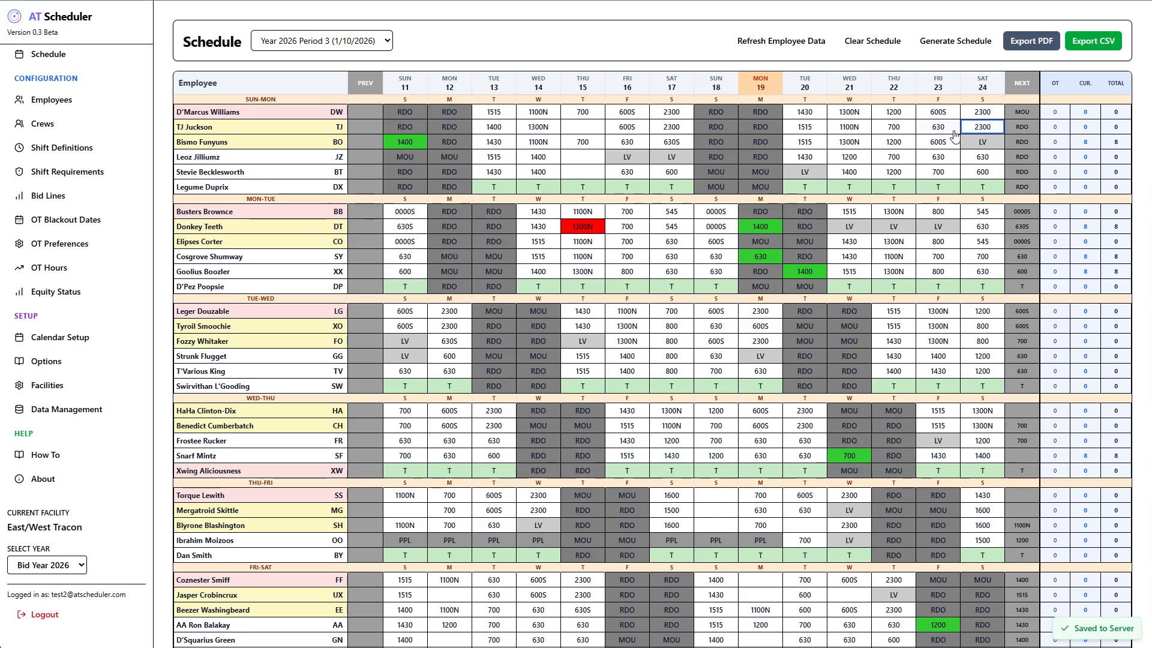
click(939, 127)
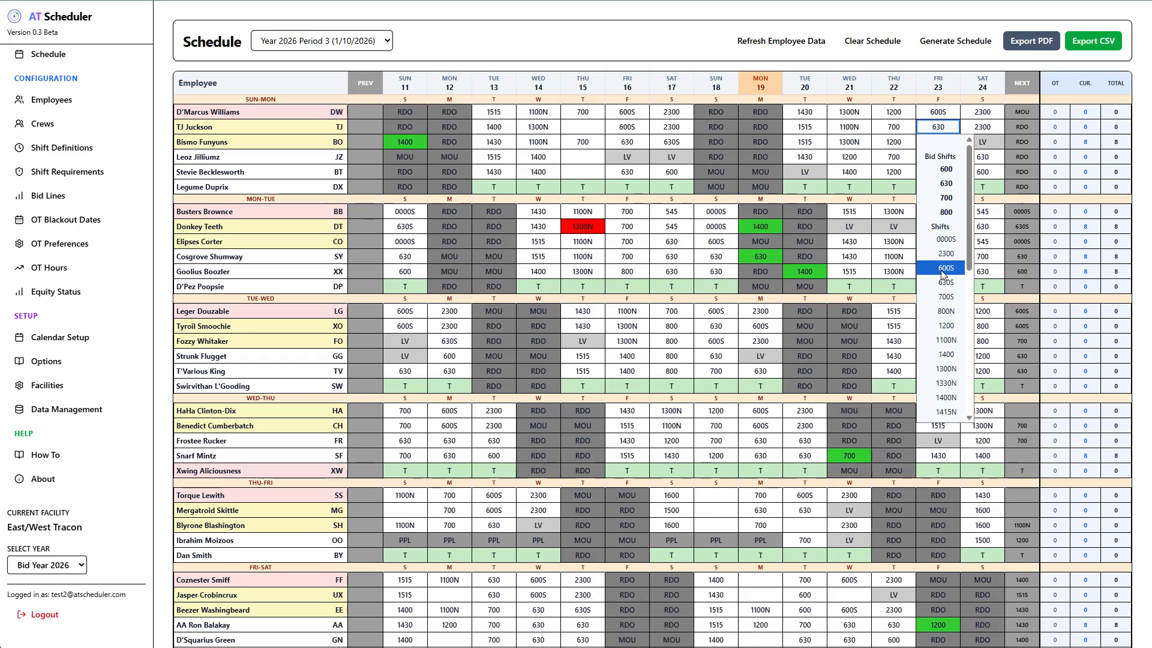
click(945, 269)
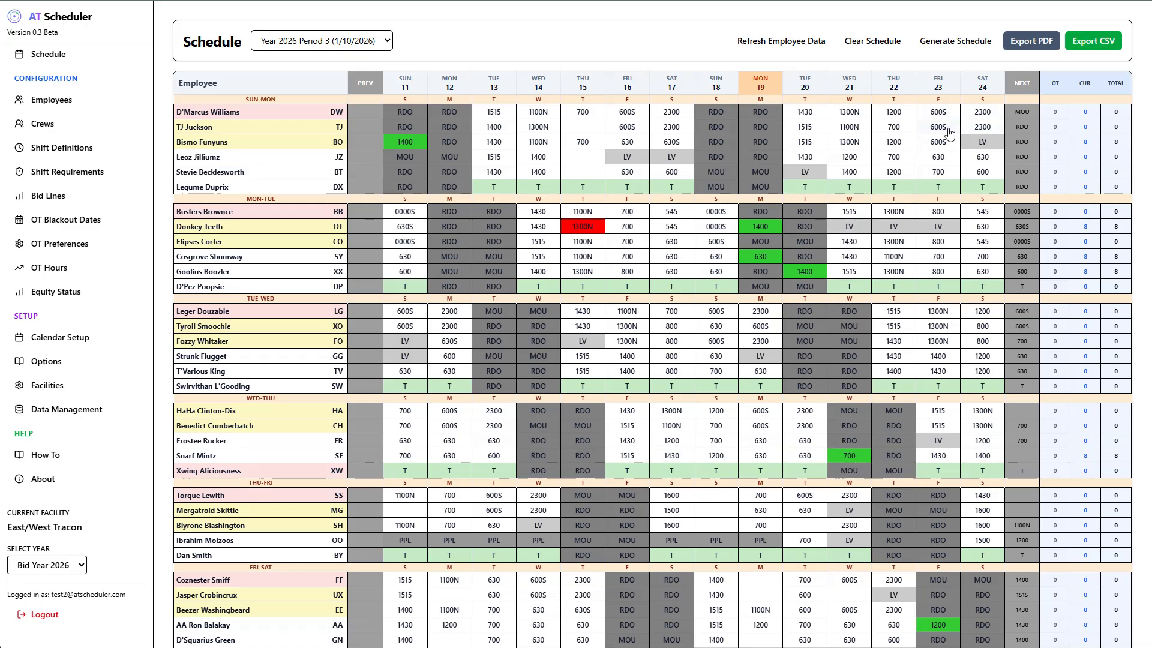
Compare the bid shifts offered to the third SUN-MON employee on Friday 23 and the second on Wednesday 21 and Thursday 22
click(939, 143)
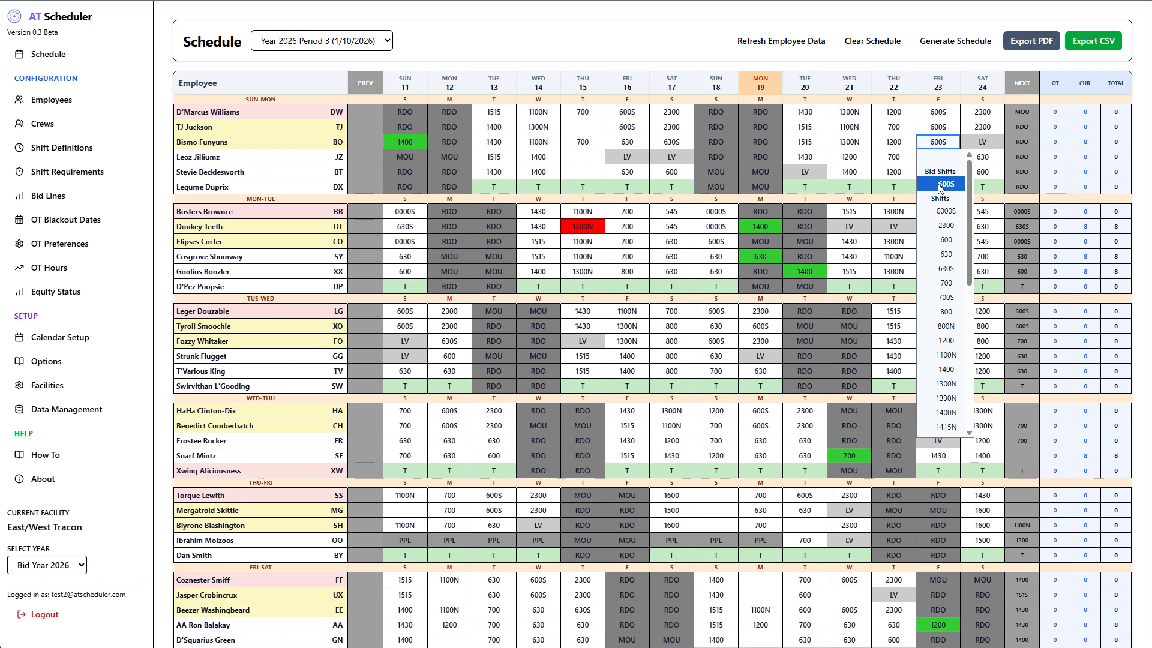
click(849, 127)
click(849, 127)
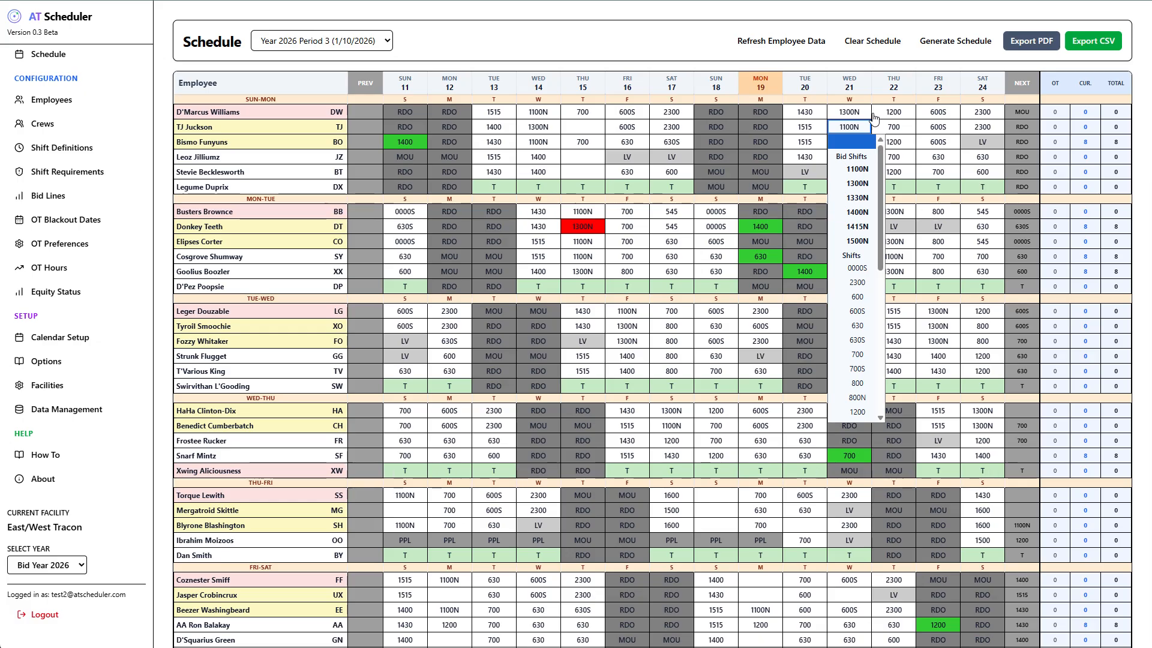
click(894, 126)
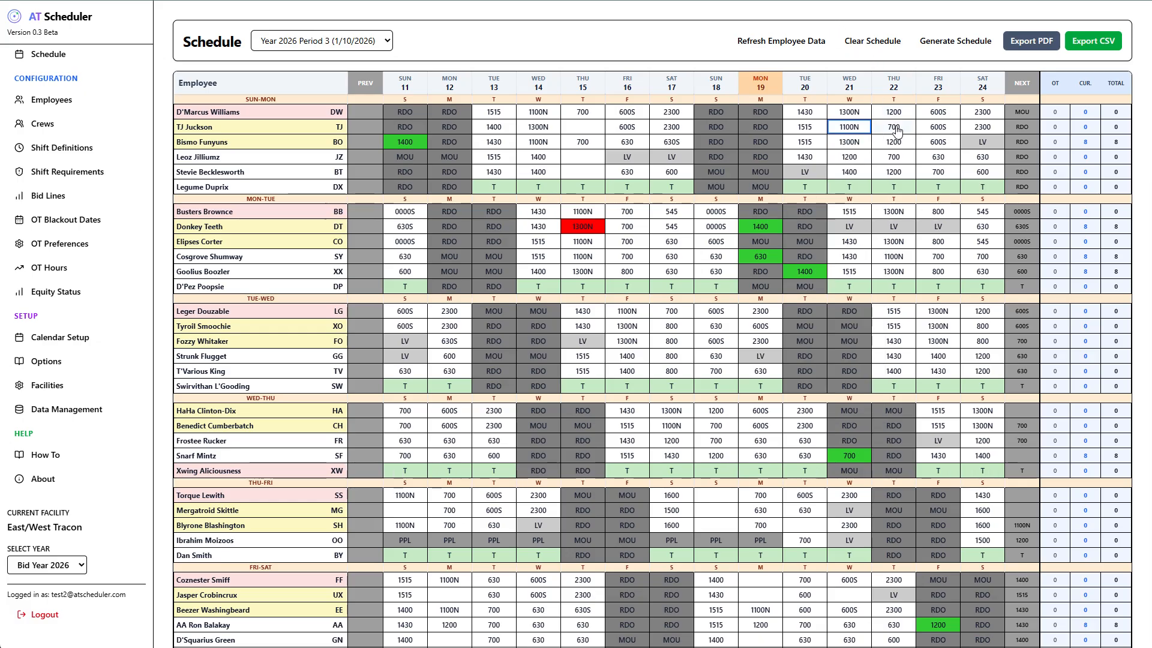
click(894, 126)
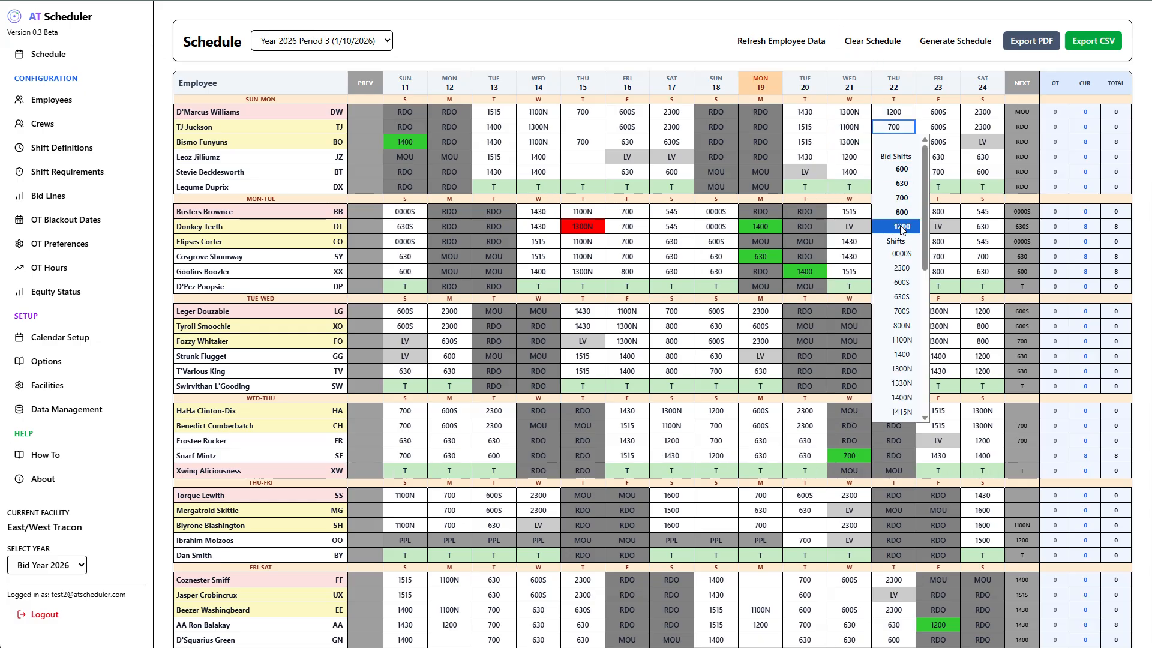
click(791, 15)
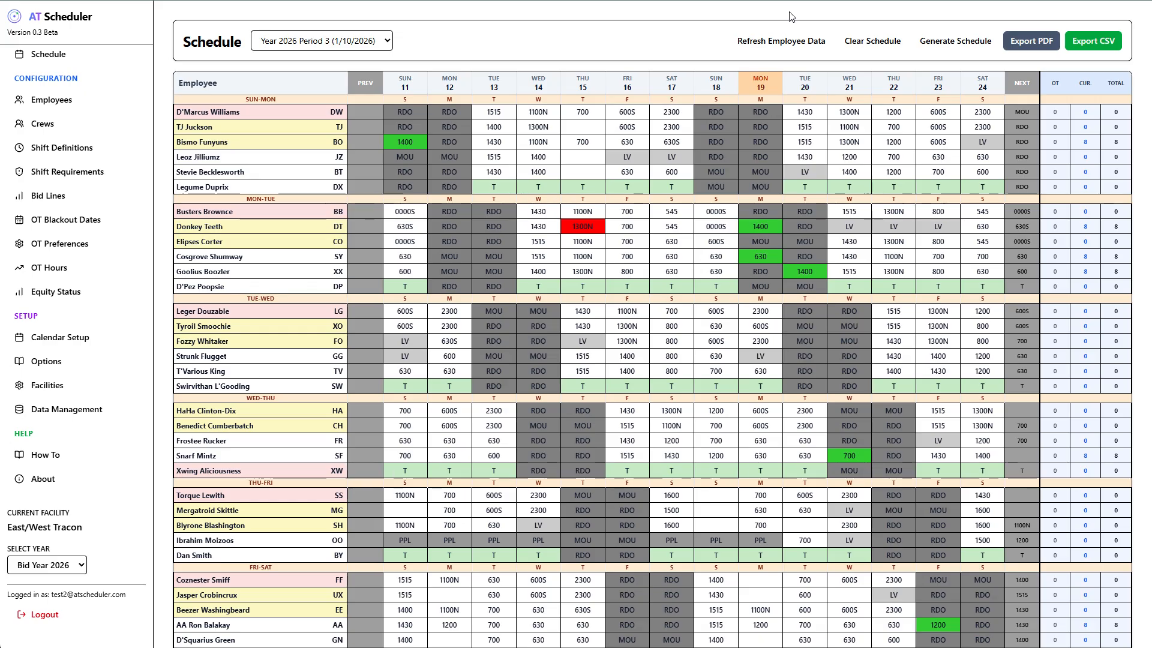
Look over the crews' assignments and check the bid shifts offered to the first TMU employee on Sunday 11, keeping 1230F
scroll(690, 168, down, 1)
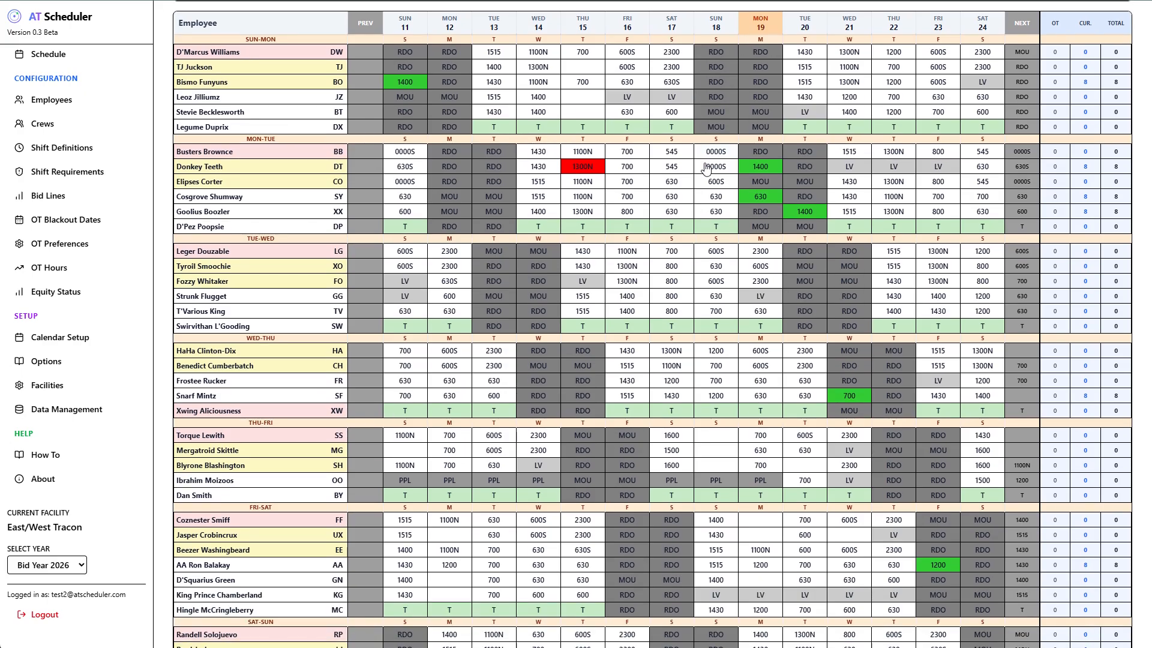
scroll(660, 184, down, 4)
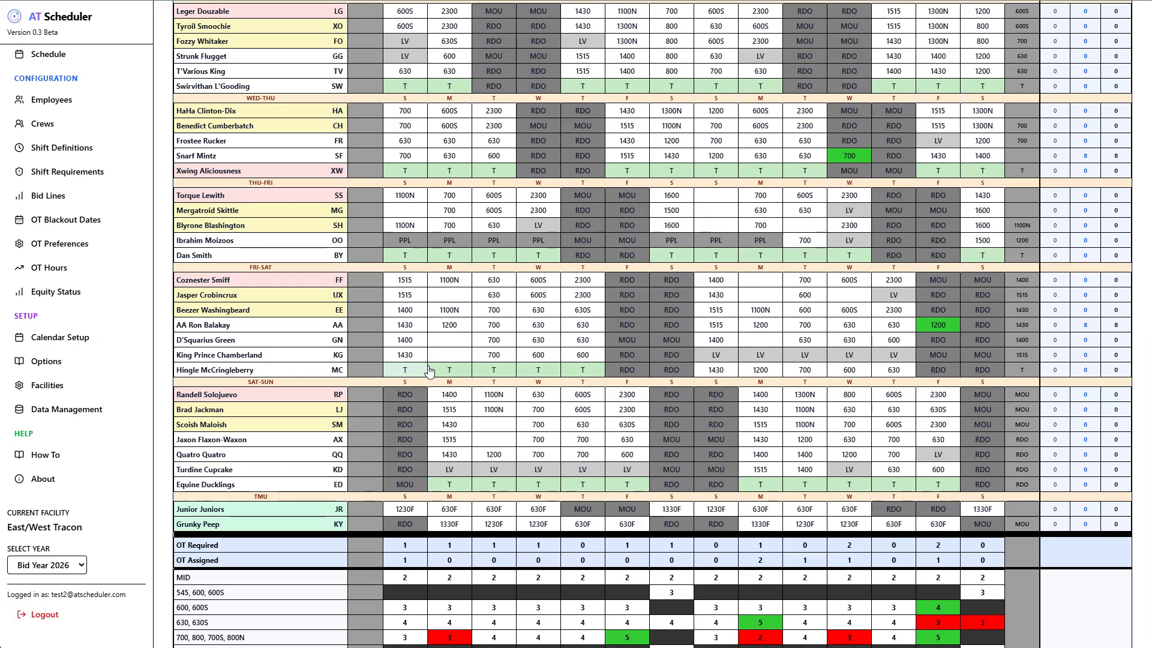
scroll(660, 384, up, 5)
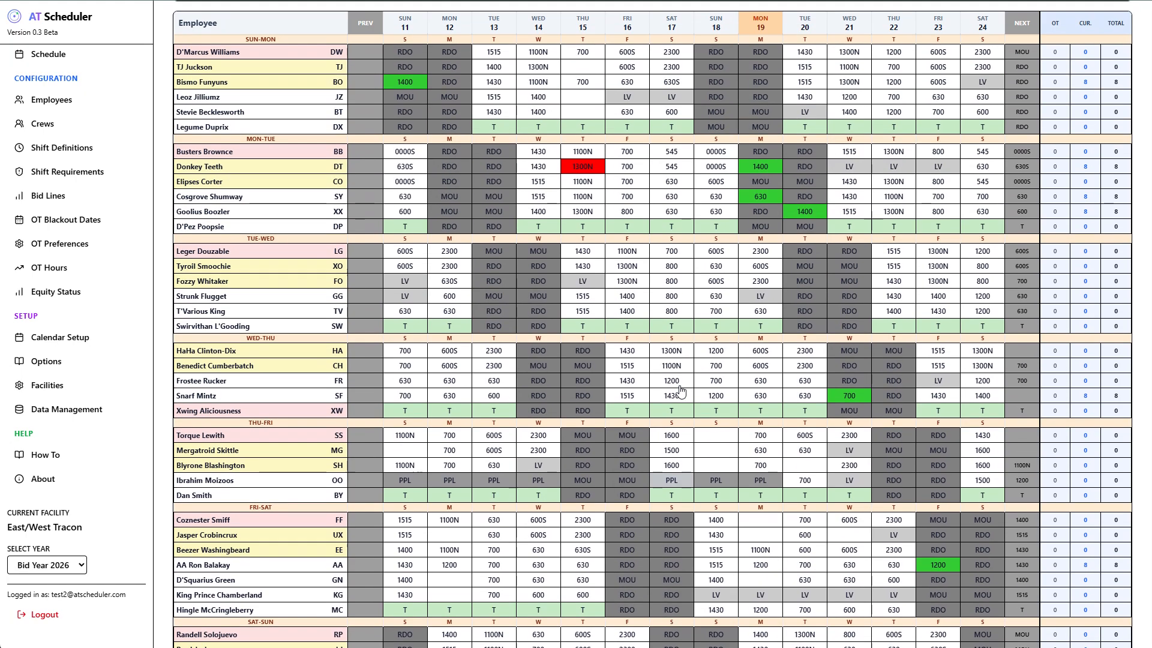
scroll(676, 387, down, 5)
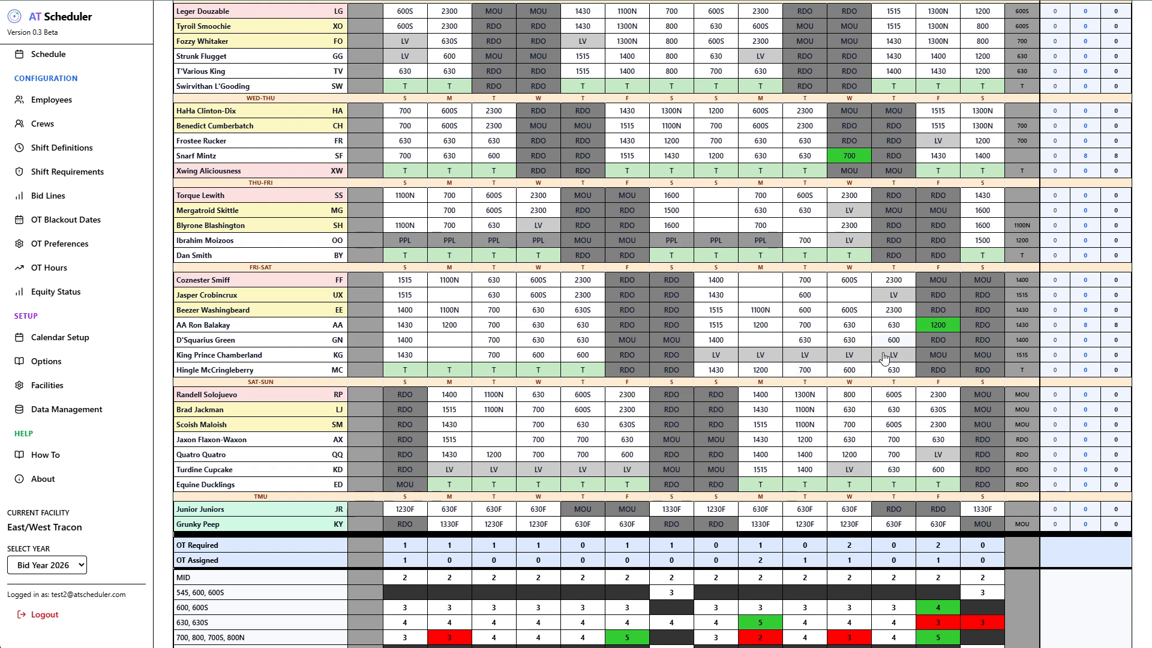
scroll(884, 358, down, 2)
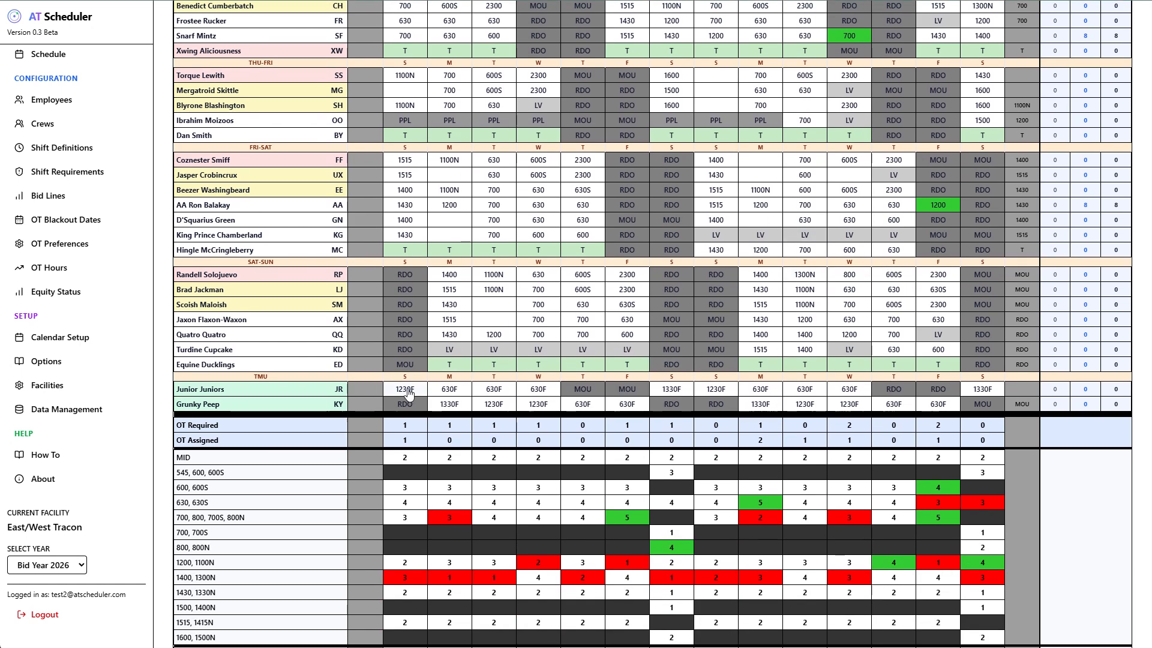
click(403, 390)
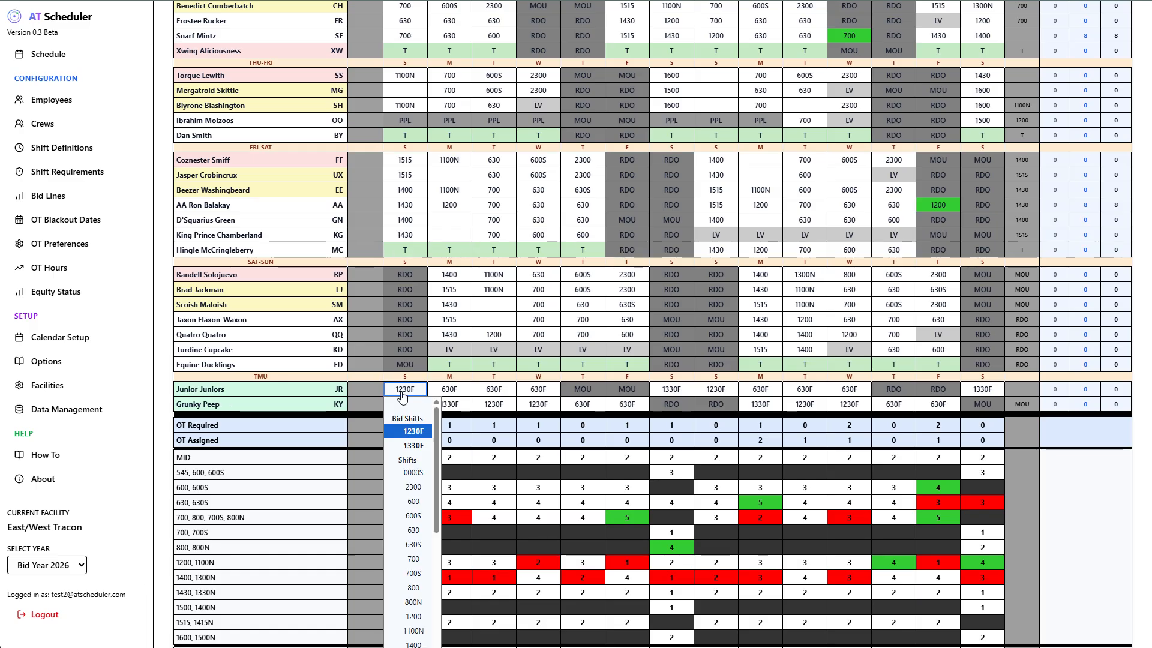
click(407, 432)
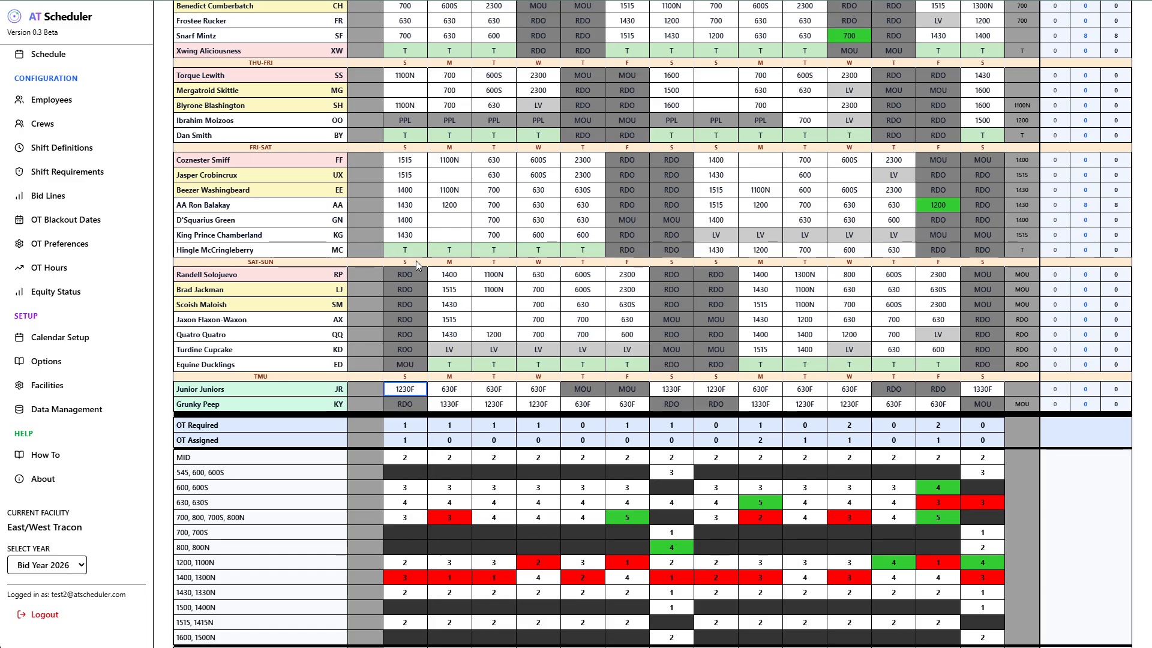
Give the first FRI-SAT crew employee TMU shift 1330F on Sunday 11 and TMU shift 1230F on Monday 12
scroll(416, 261, up, 1)
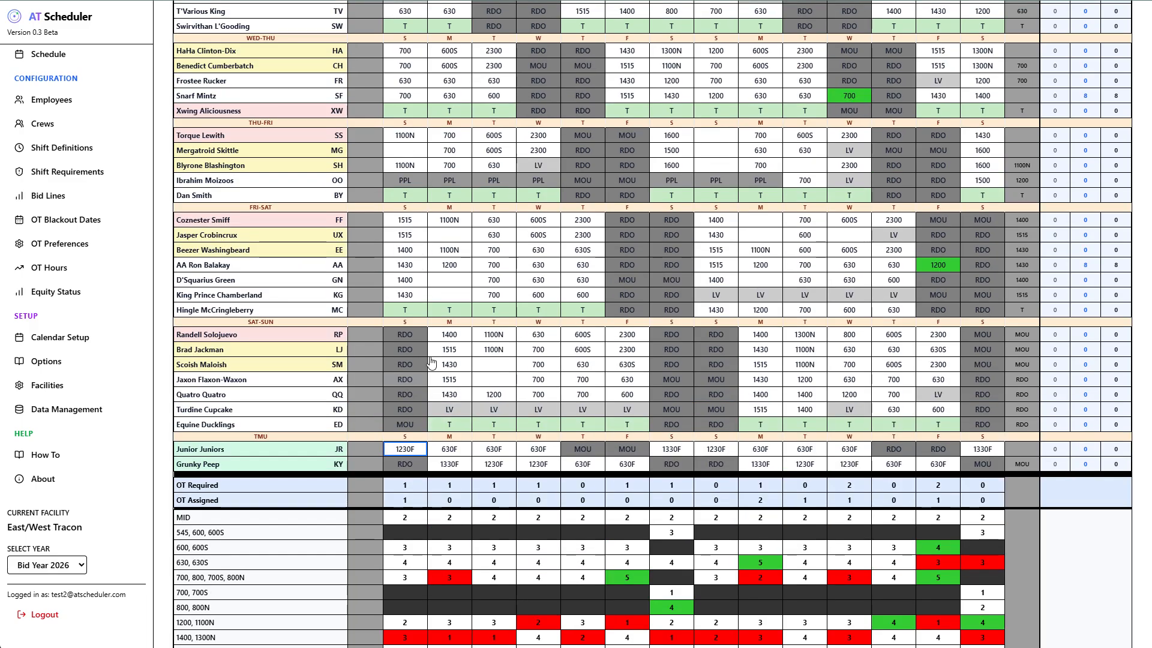
click(422, 225)
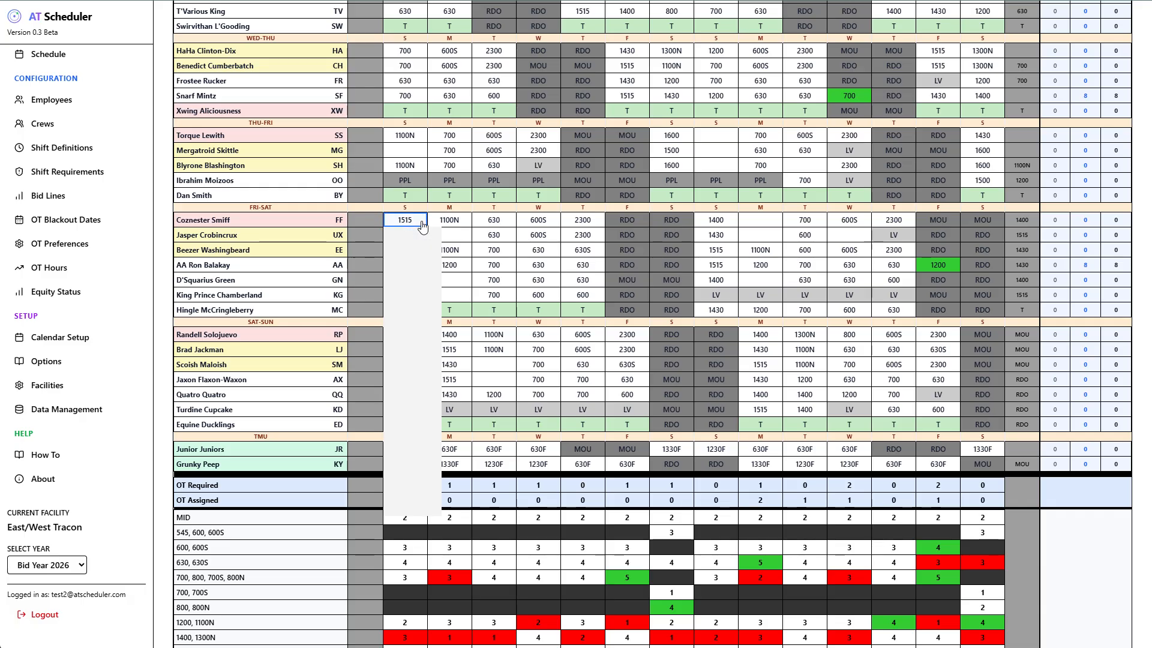
scroll(431, 395, down, 5)
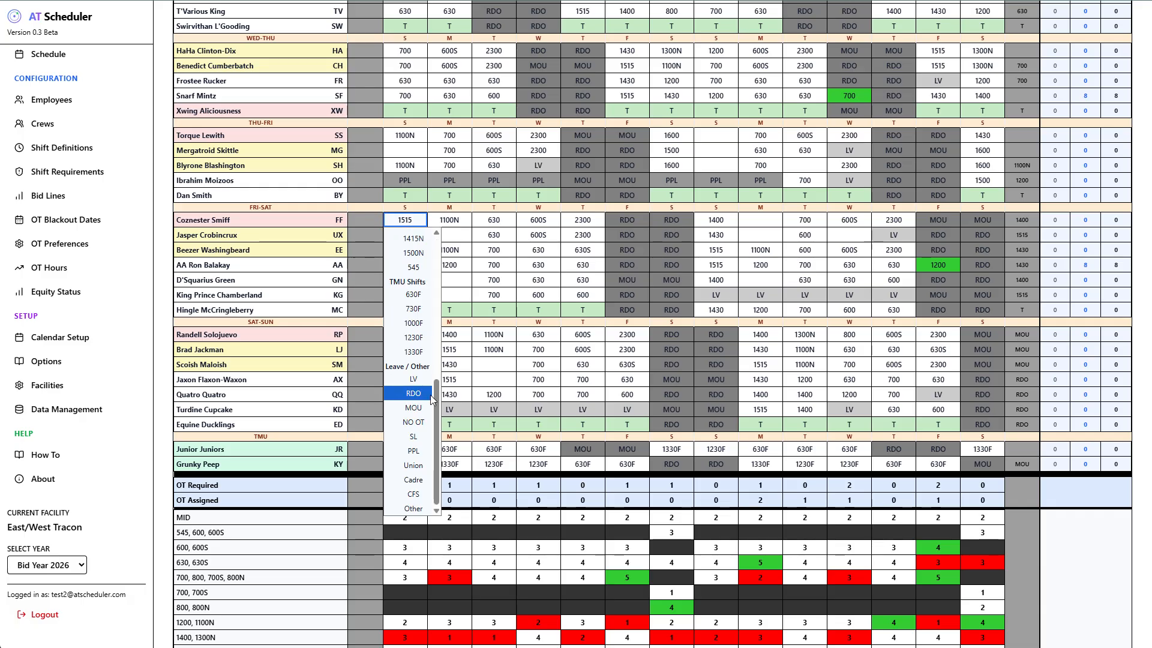
click(414, 351)
click(448, 223)
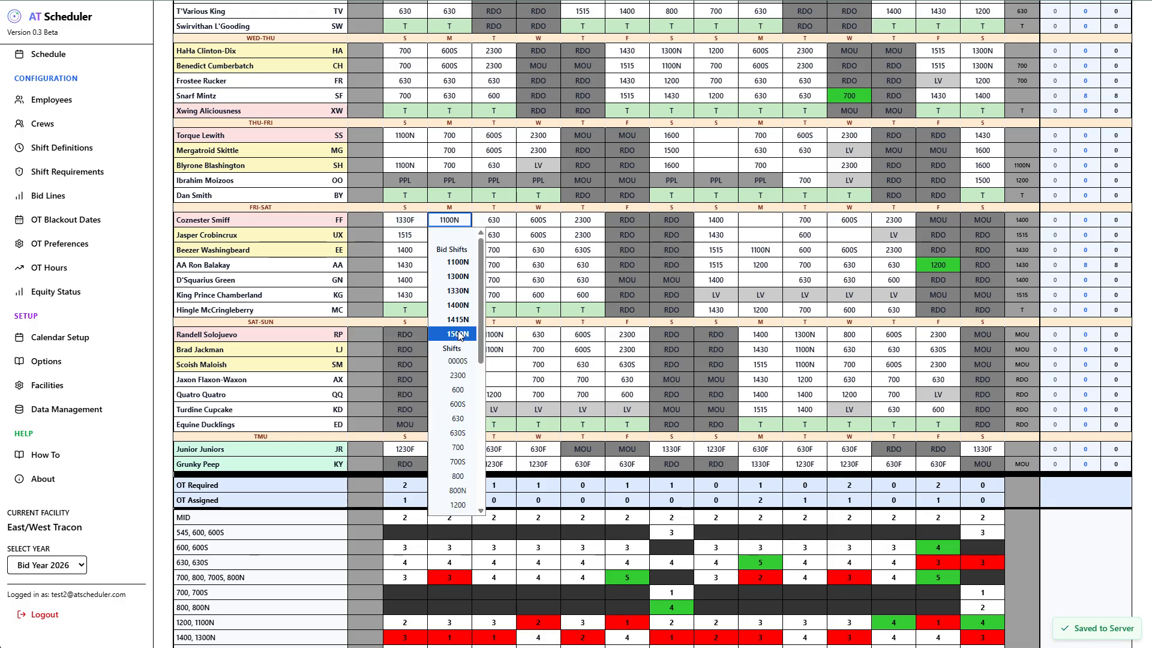
scroll(461, 345, down, 5)
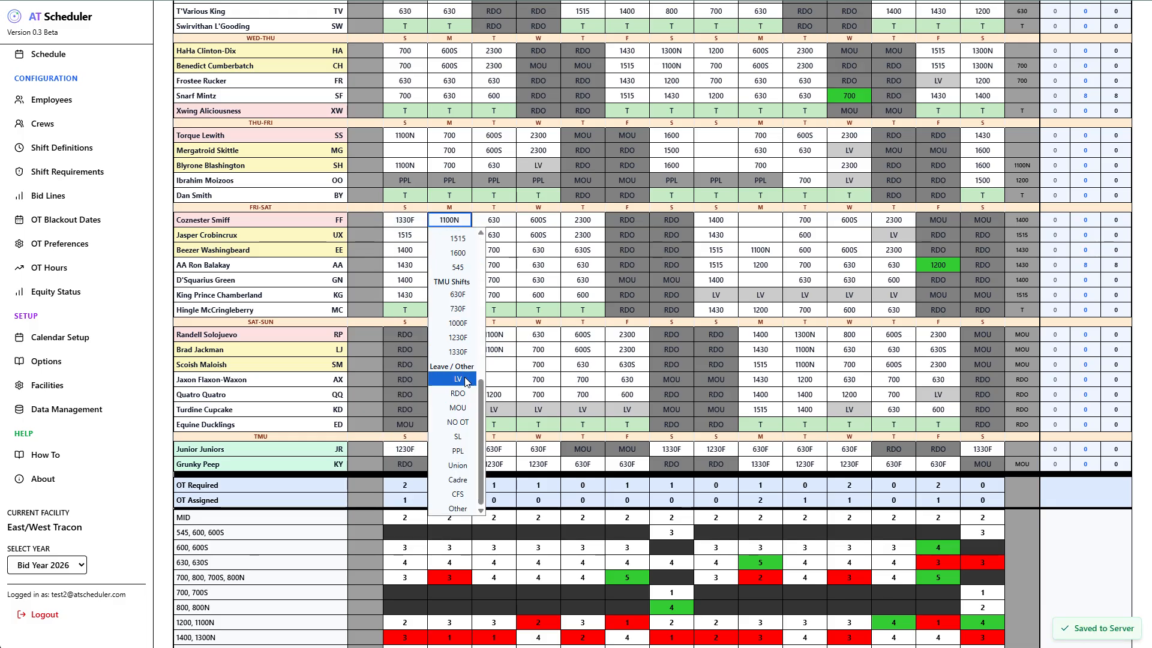
click(458, 339)
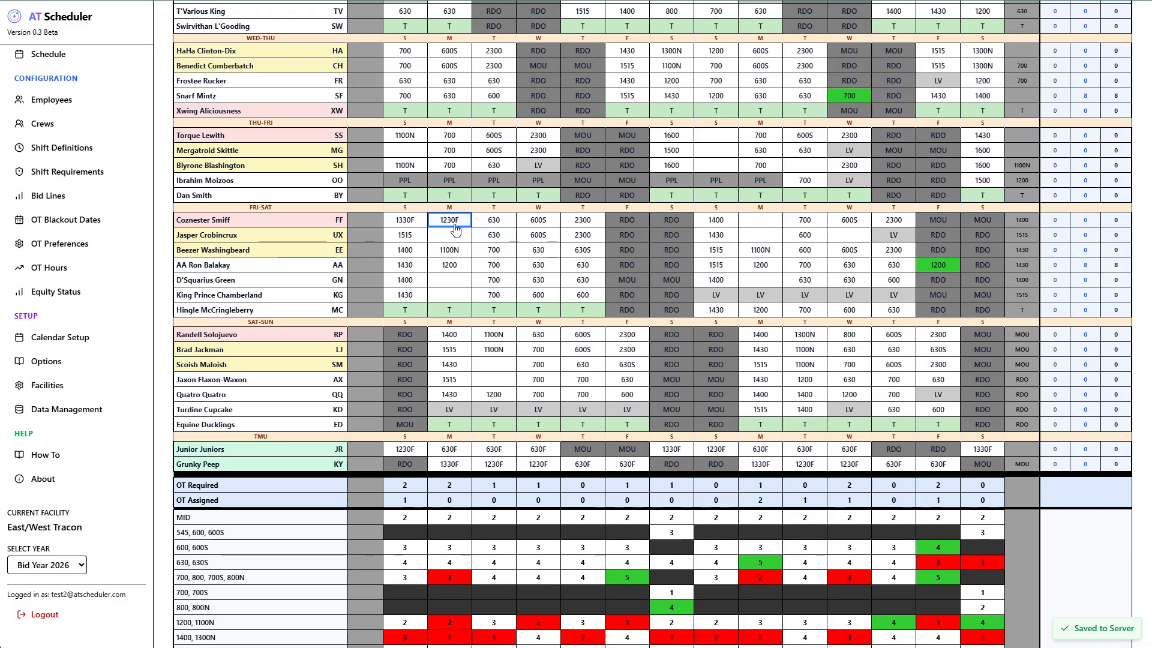
Examine the TMU coverage and OT Required rows for Sunday 11 and Monday 12 alongside the crew assignments above them
scroll(460, 339, down, 4)
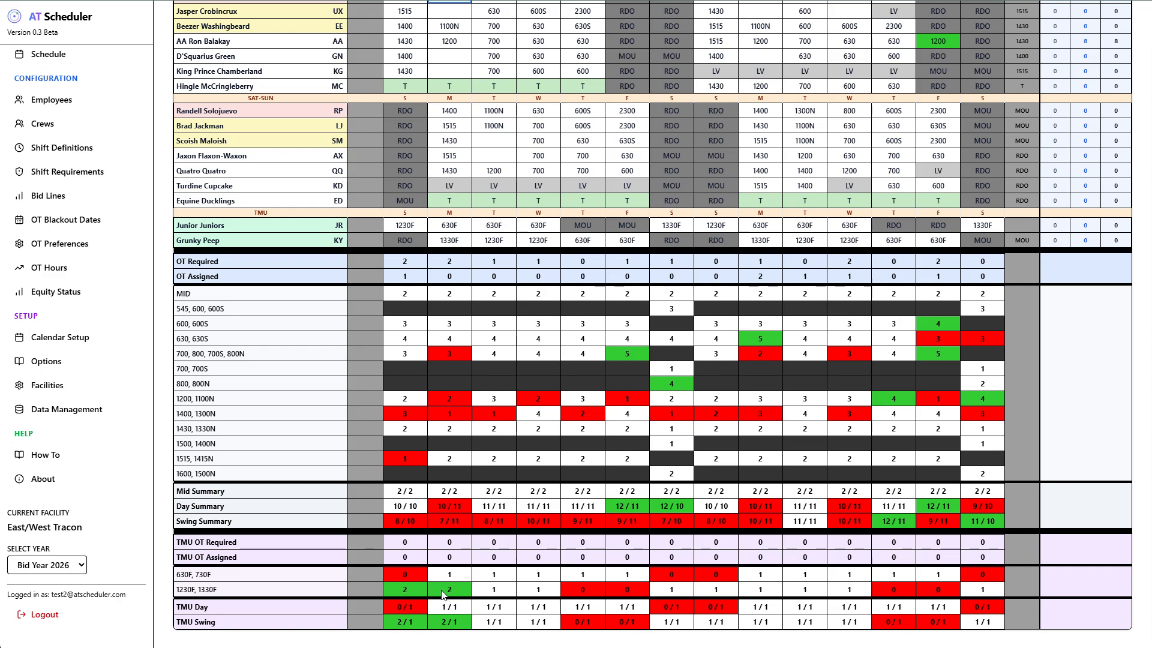
scroll(443, 540, up, 8)
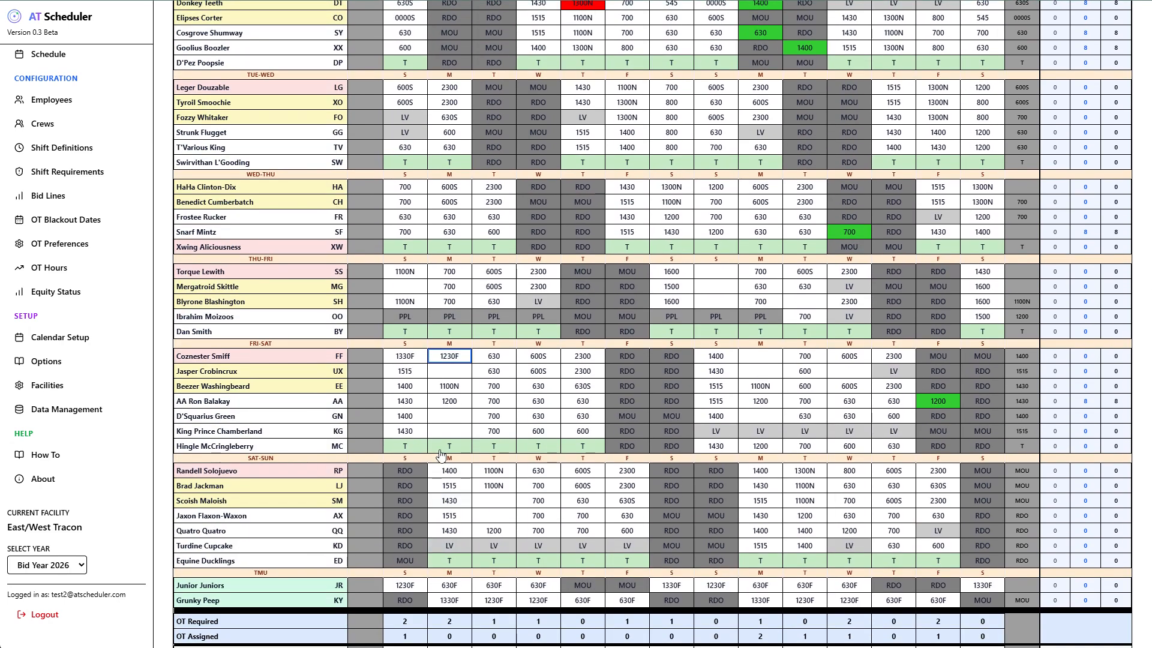
click(442, 454)
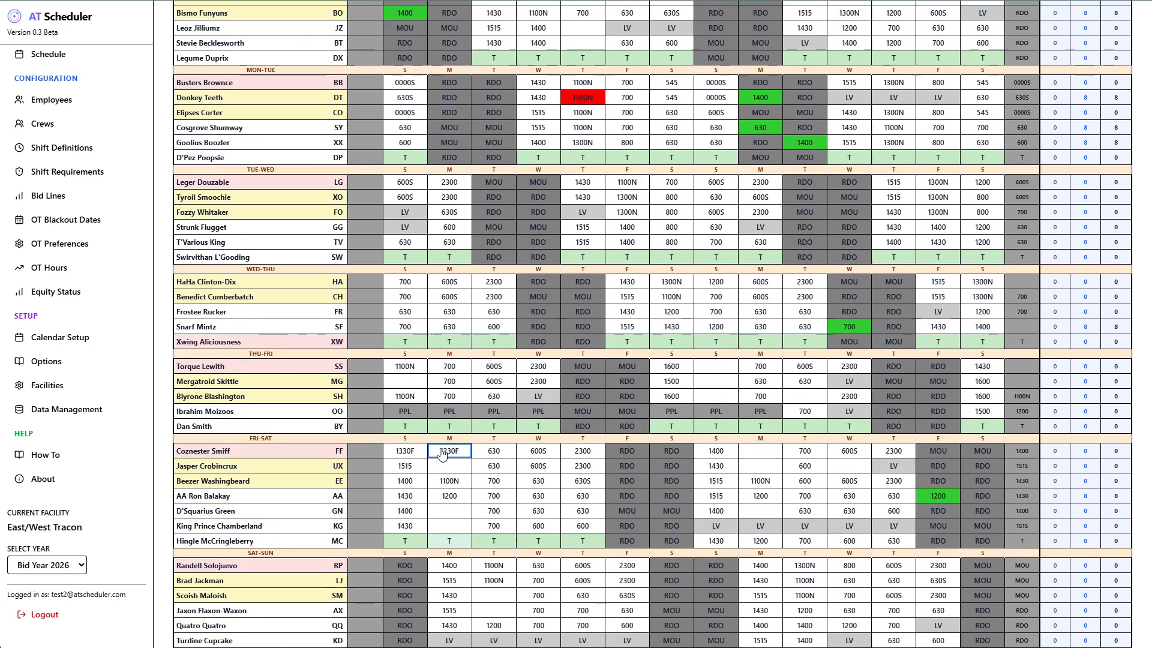
scroll(761, 501, down, 3)
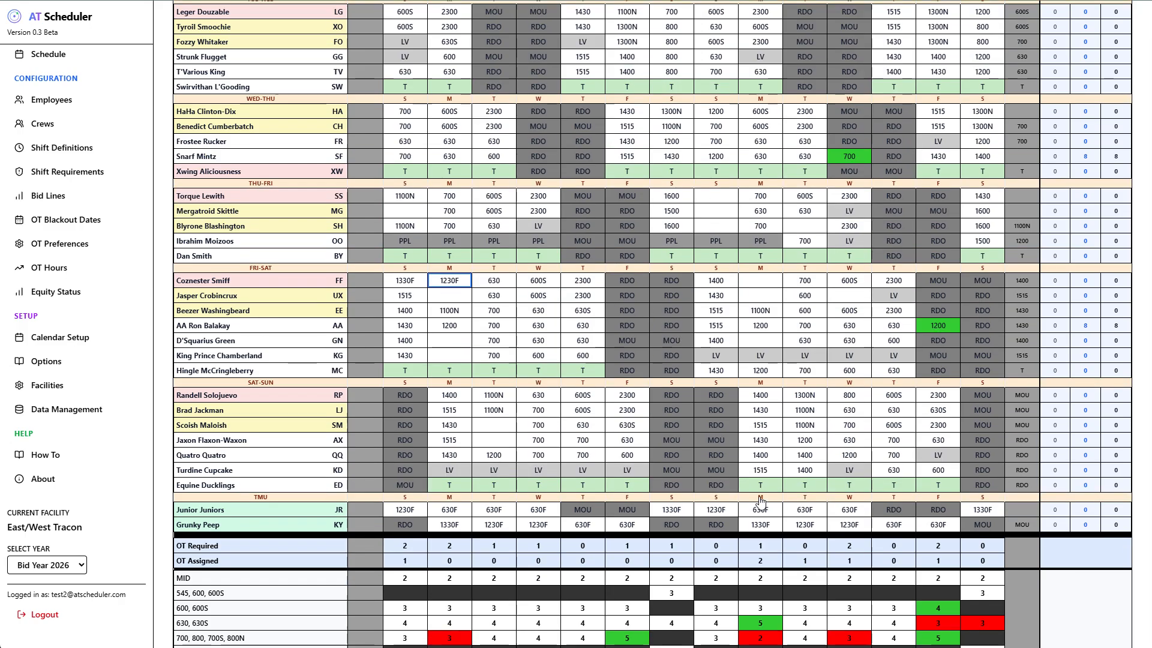
scroll(760, 501, down, 5)
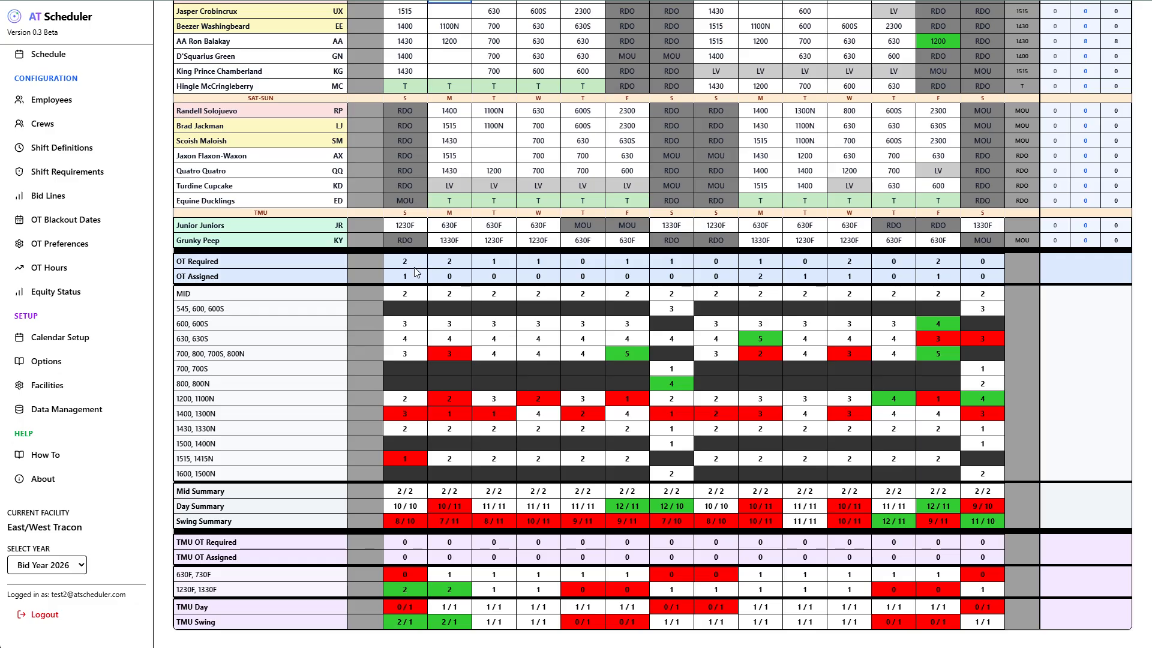
scroll(412, 277, up, 3)
scroll(412, 277, up, 7)
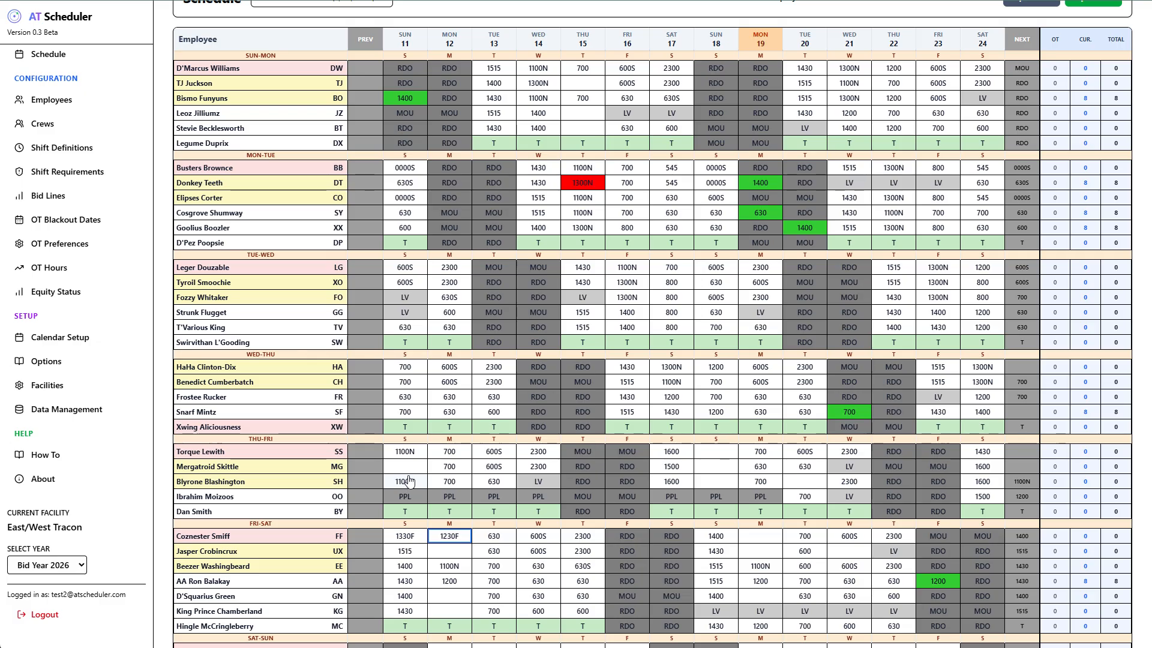
scroll(408, 480, down, 8)
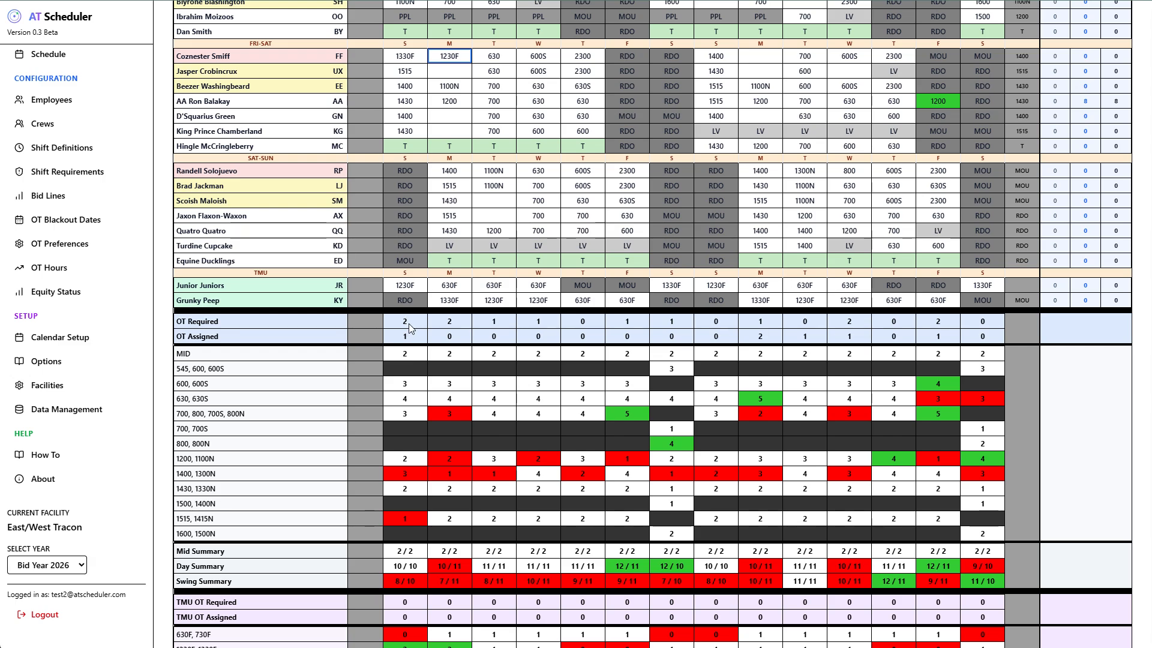
Fill the second THU-FRI crew employee's blank Sunday 11 assignment with bid shift 1100N
scroll(409, 324, up, 4)
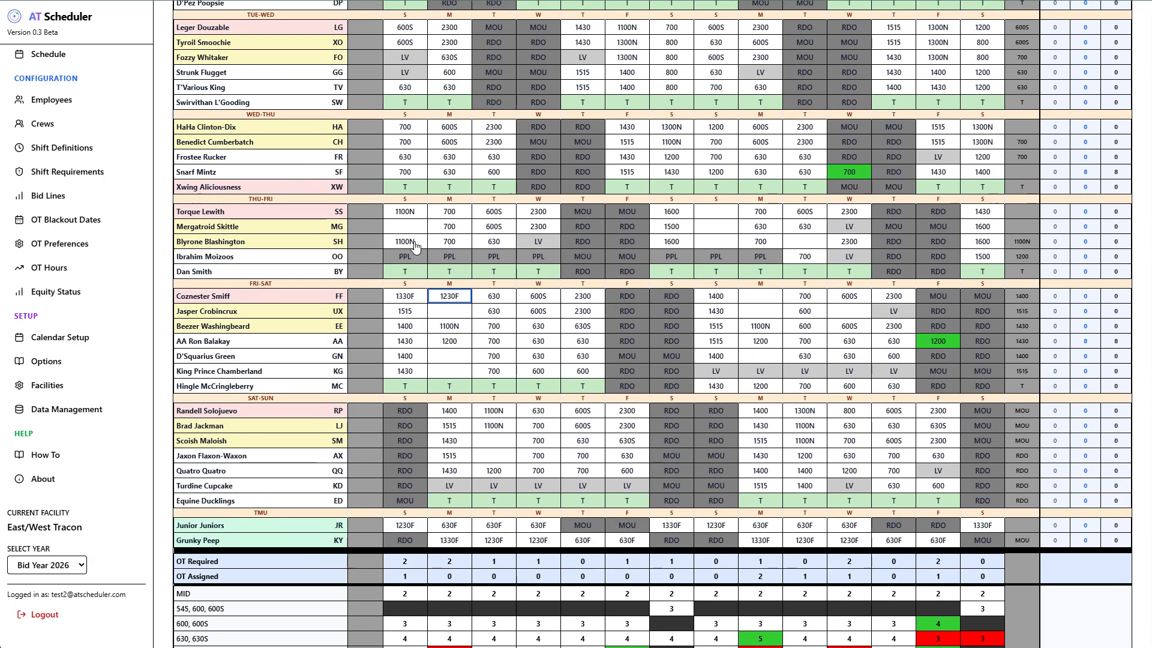
click(411, 231)
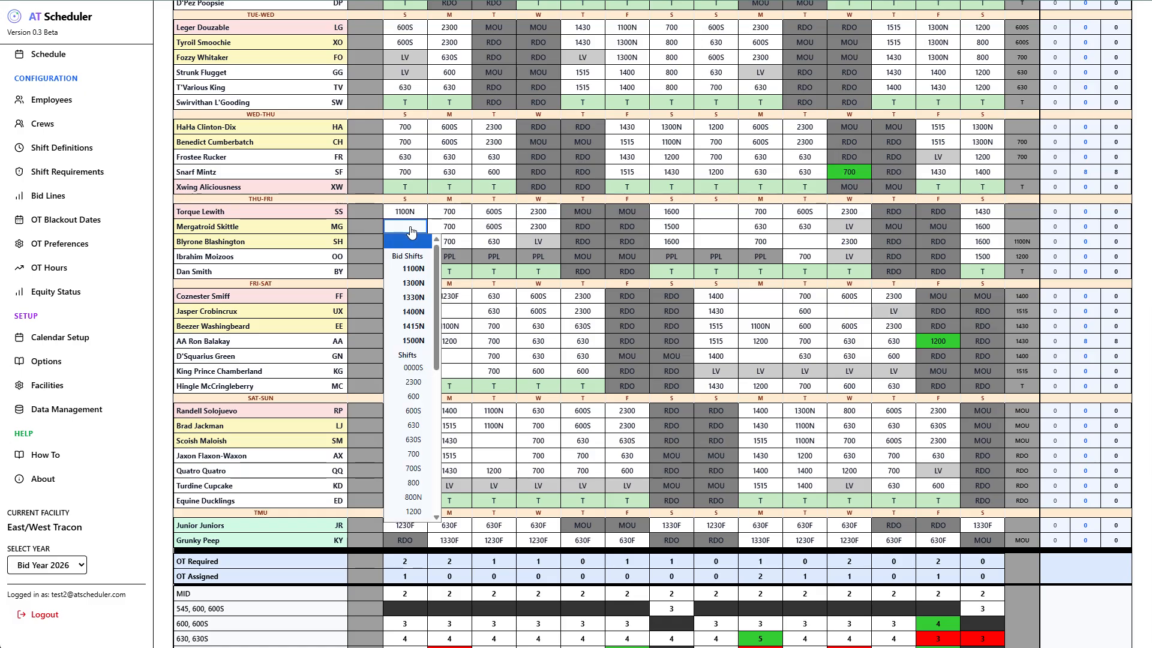
click(408, 269)
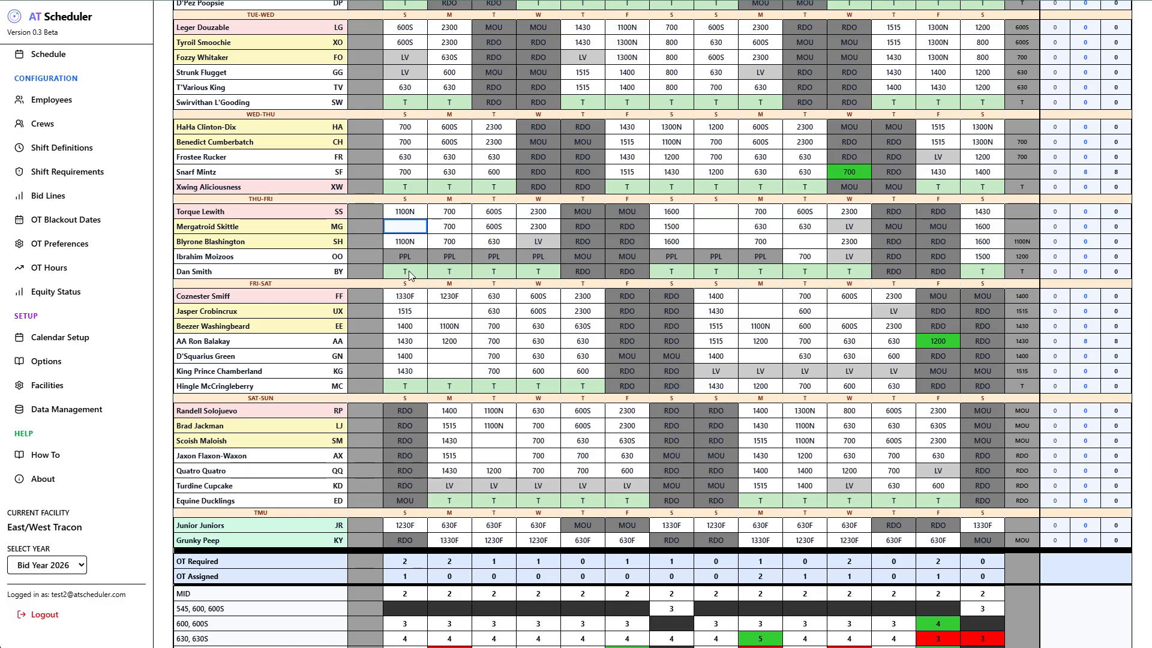
scroll(383, 448, down, 4)
scroll(402, 467, up, 4)
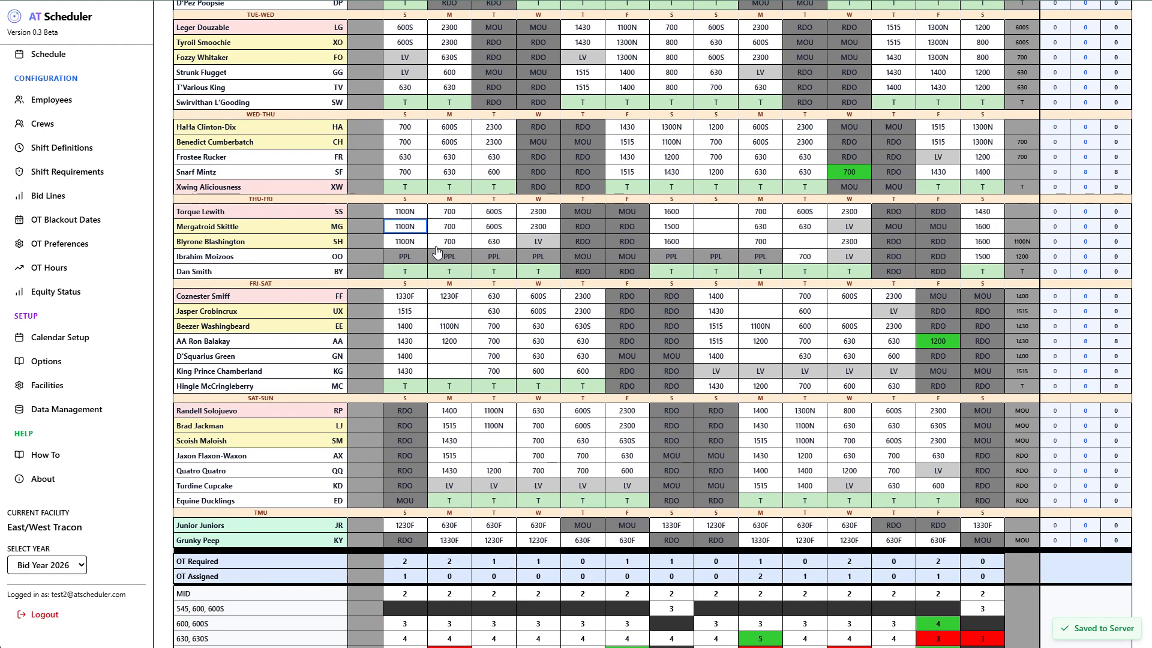
Try shift 1300N for the second THU-FRI crew employee on Sunday 11 and return the assignment to 1100N
click(404, 227)
click(412, 298)
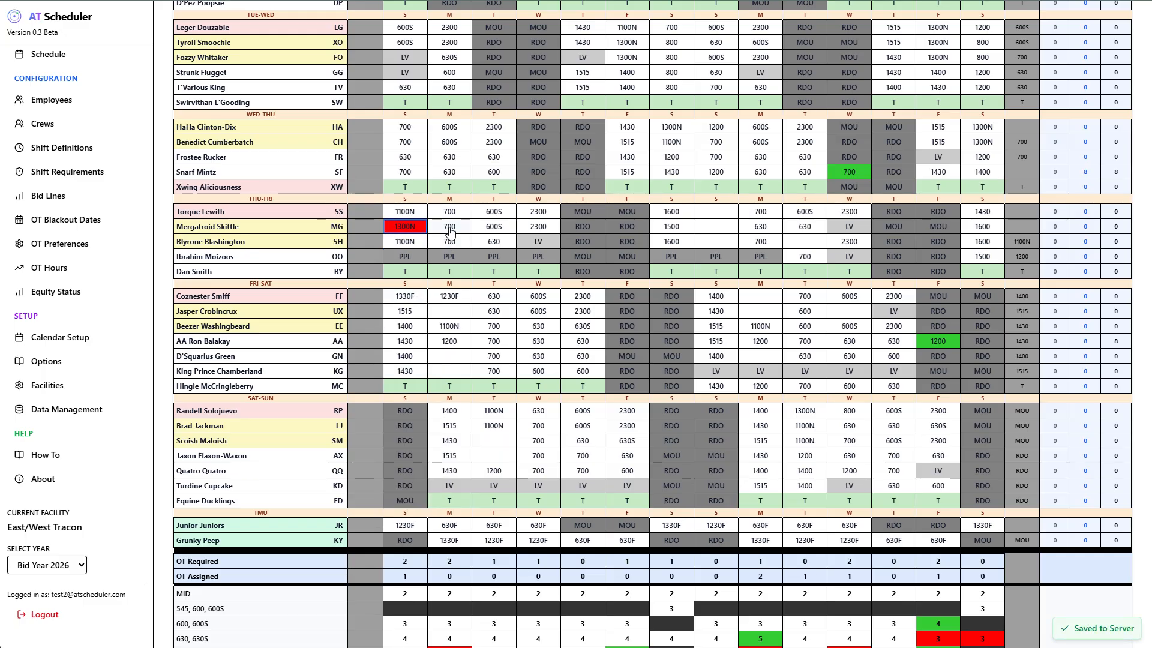
click(411, 231)
key(Up)
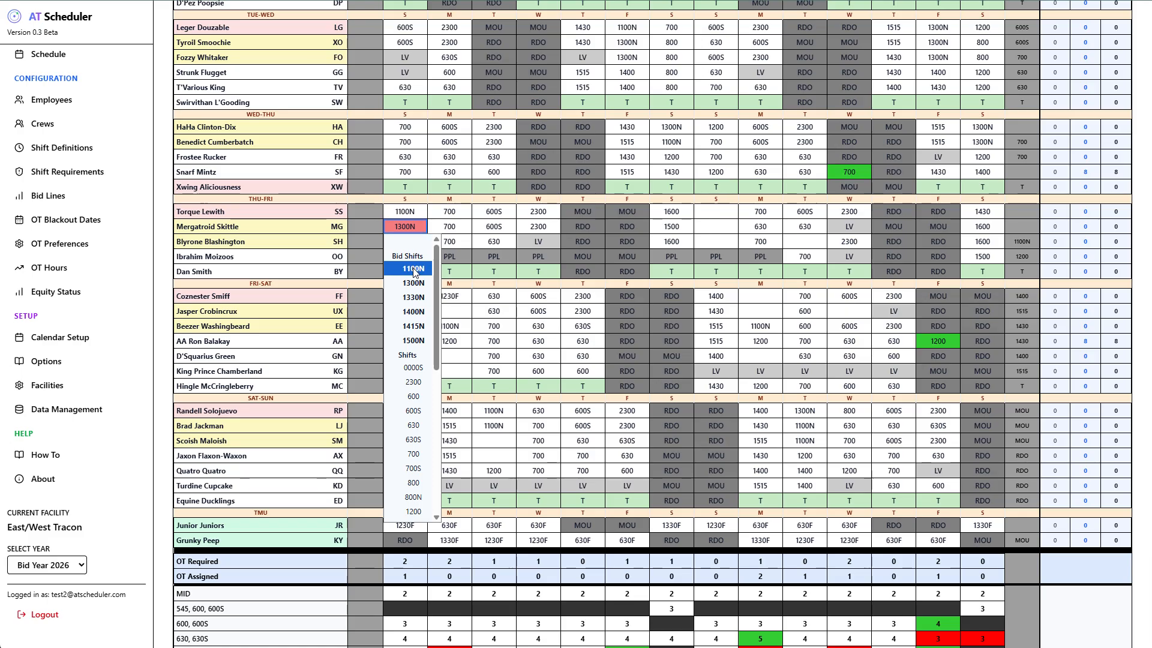
key(Return)
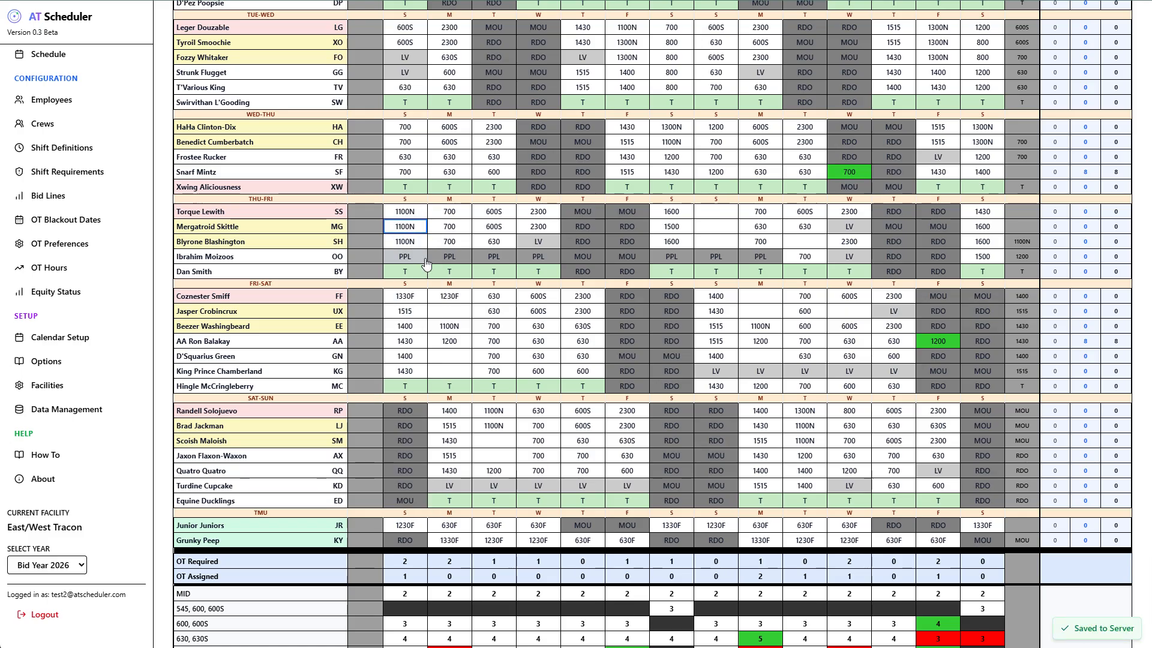
Review the overtime, per-shift coverage, Mid, Day and Swing summary and TMU rows beneath the schedule, including a required-staffing figure
scroll(426, 237, down, 1)
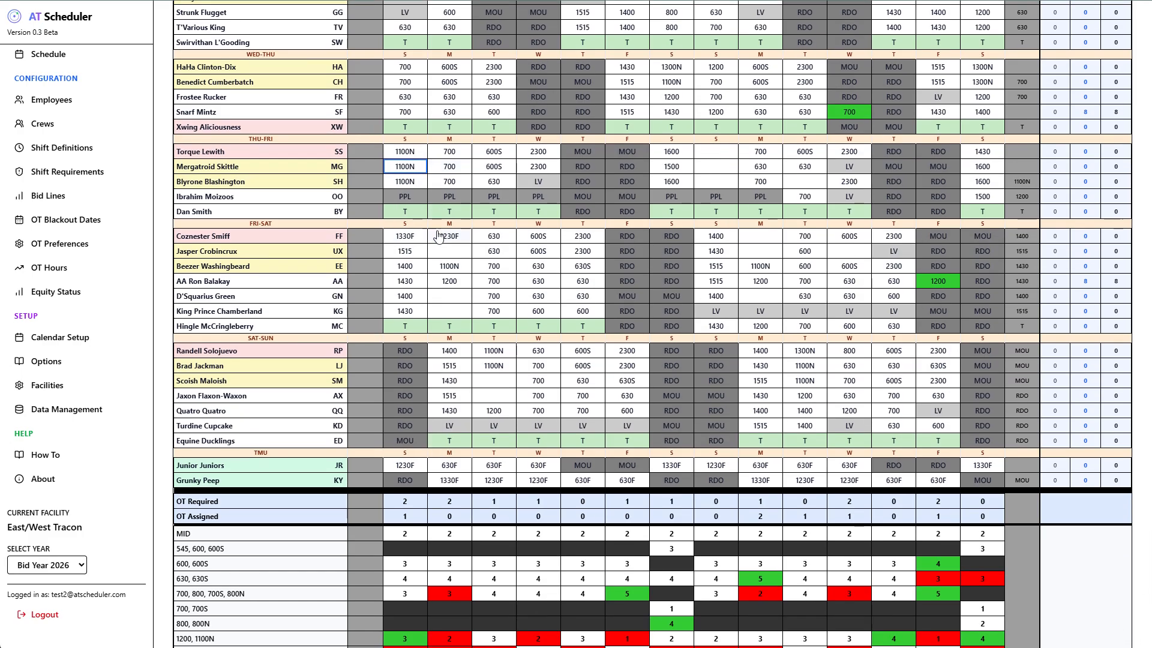
scroll(439, 257, up, 1)
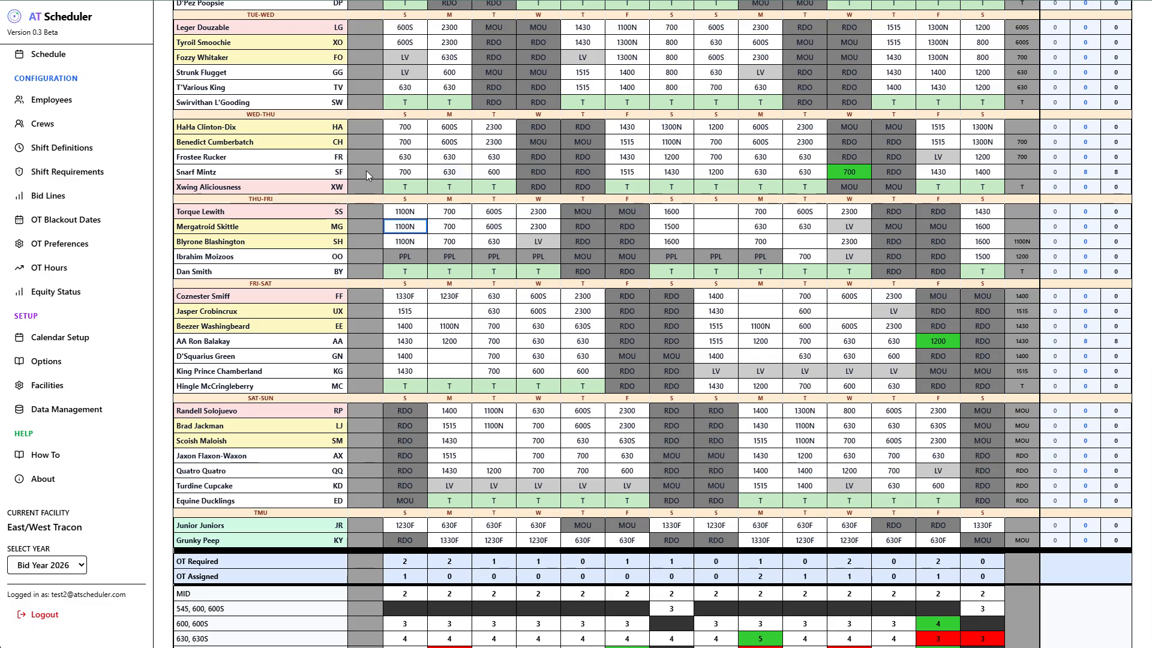
scroll(441, 341, down, 2)
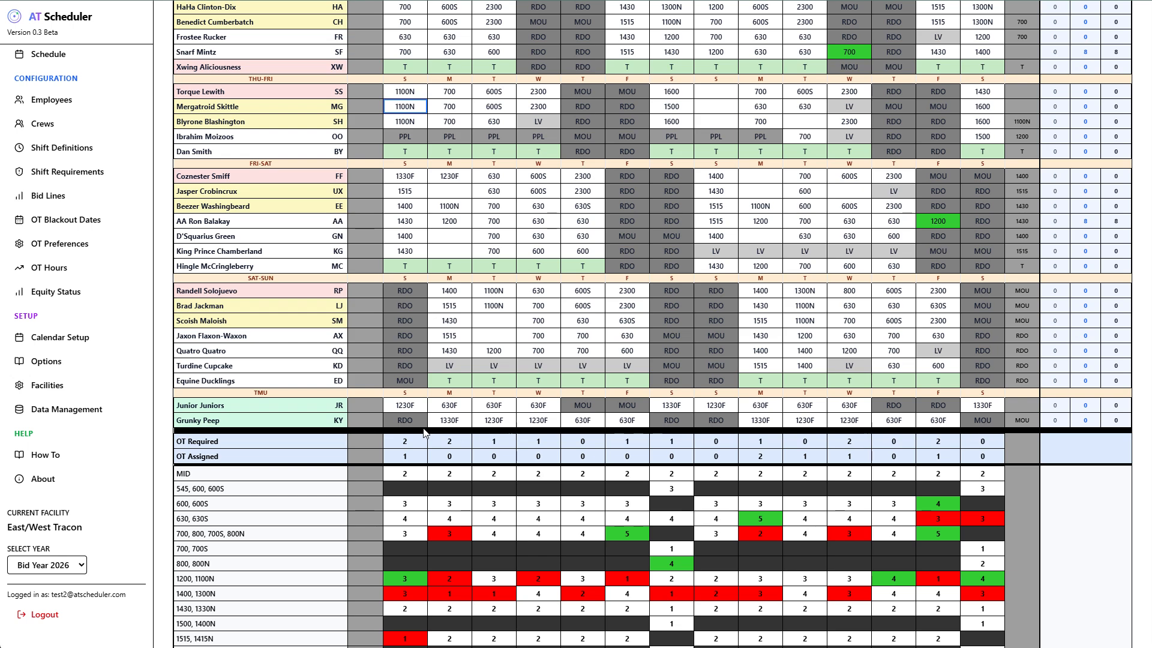
scroll(244, 328, down, 3)
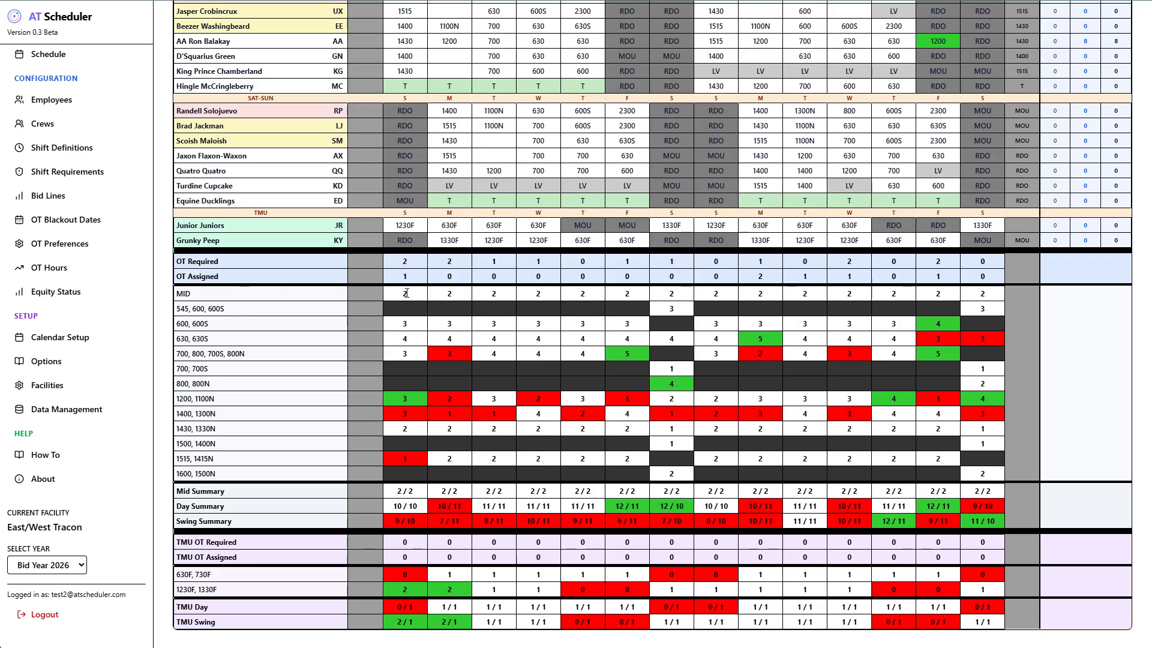
mouse_move(405, 295)
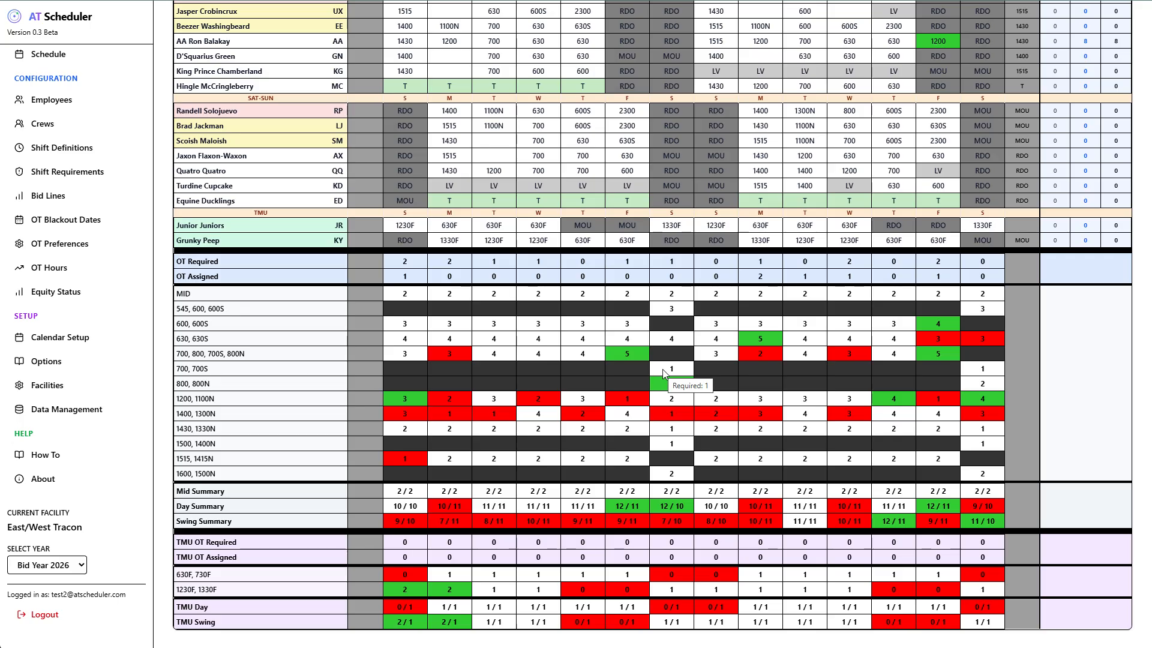
scroll(666, 375, up, 10)
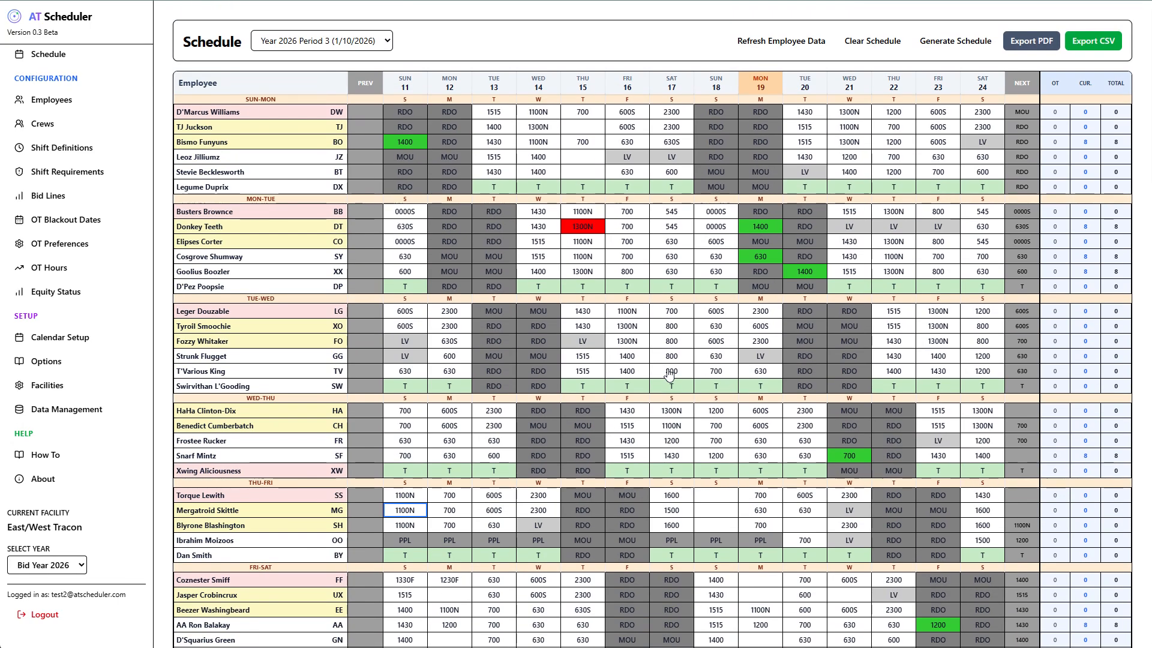
scroll(667, 376, down, 10)
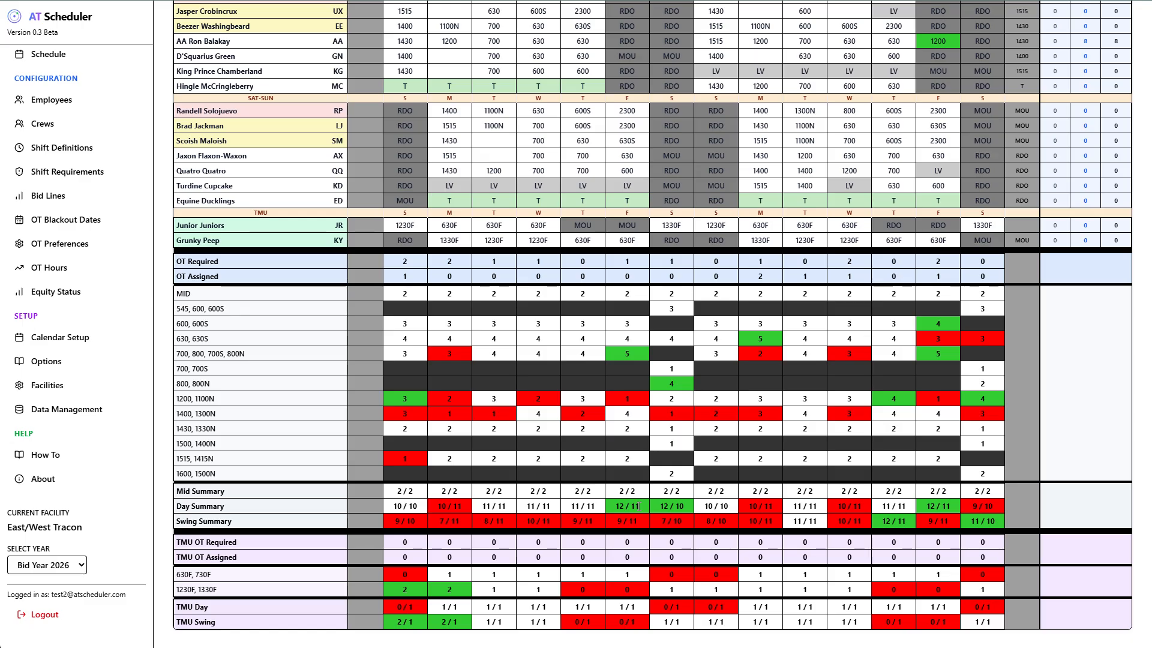
scroll(602, 508, up, 6)
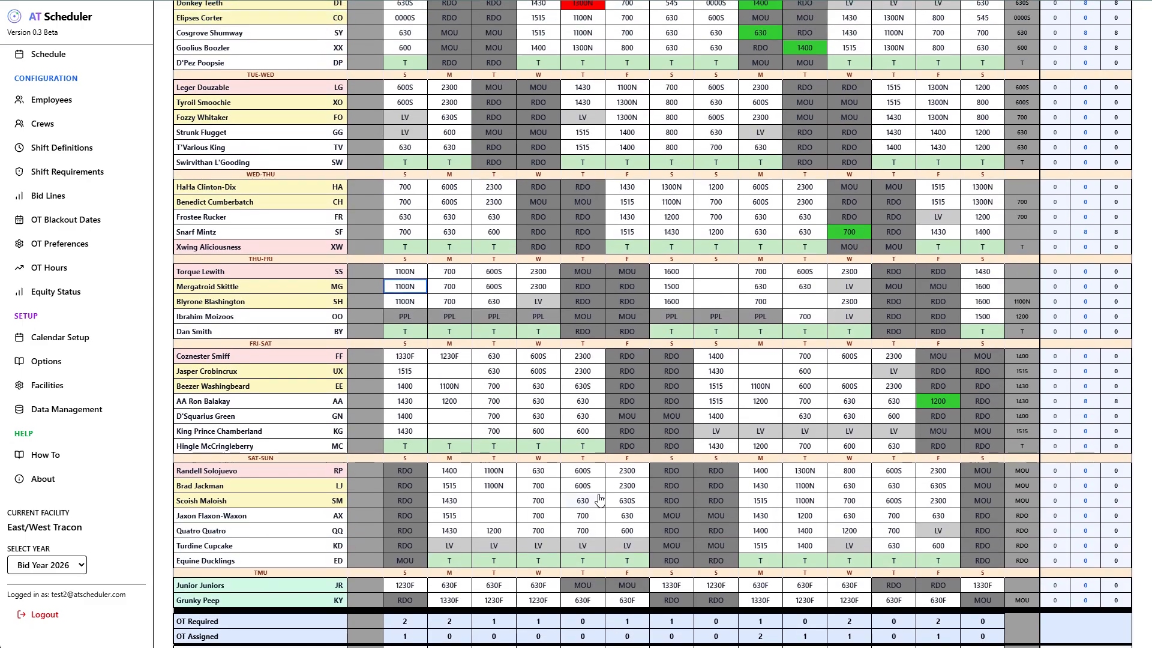
Open the employee data refresh options for the Period 3 schedule and review the status list of all employees
scroll(600, 500, up, 4)
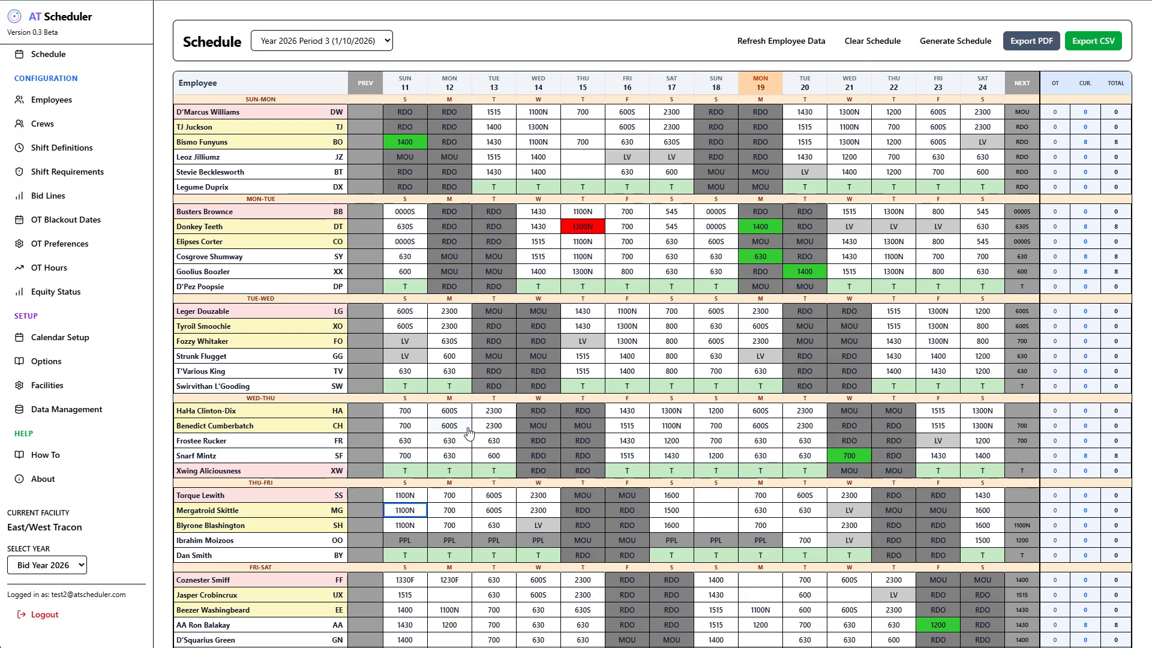
scroll(469, 433, down, 1)
scroll(469, 434, up, 1)
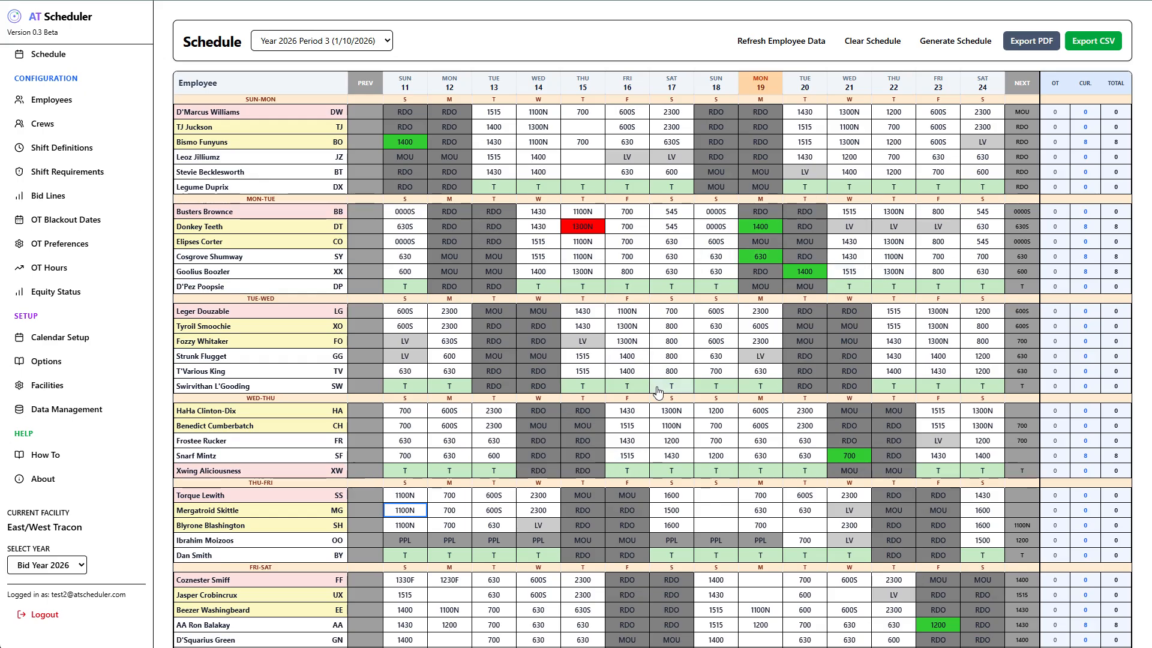
click(746, 41)
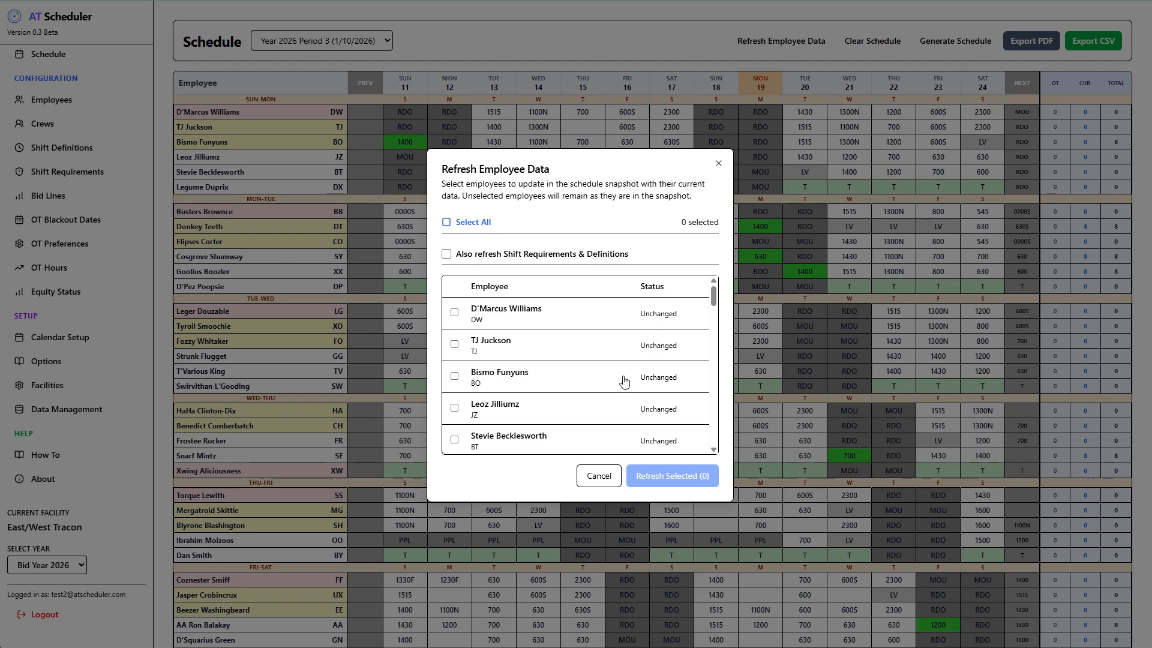
drag(715, 297, 714, 437)
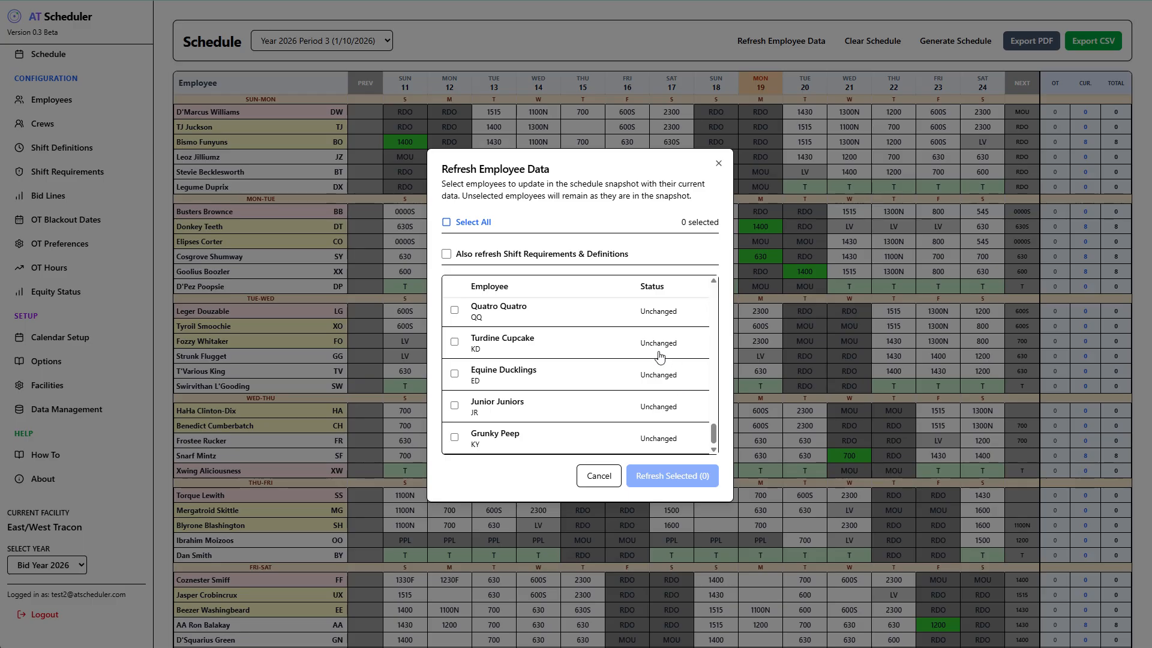
drag(716, 437, 732, 300)
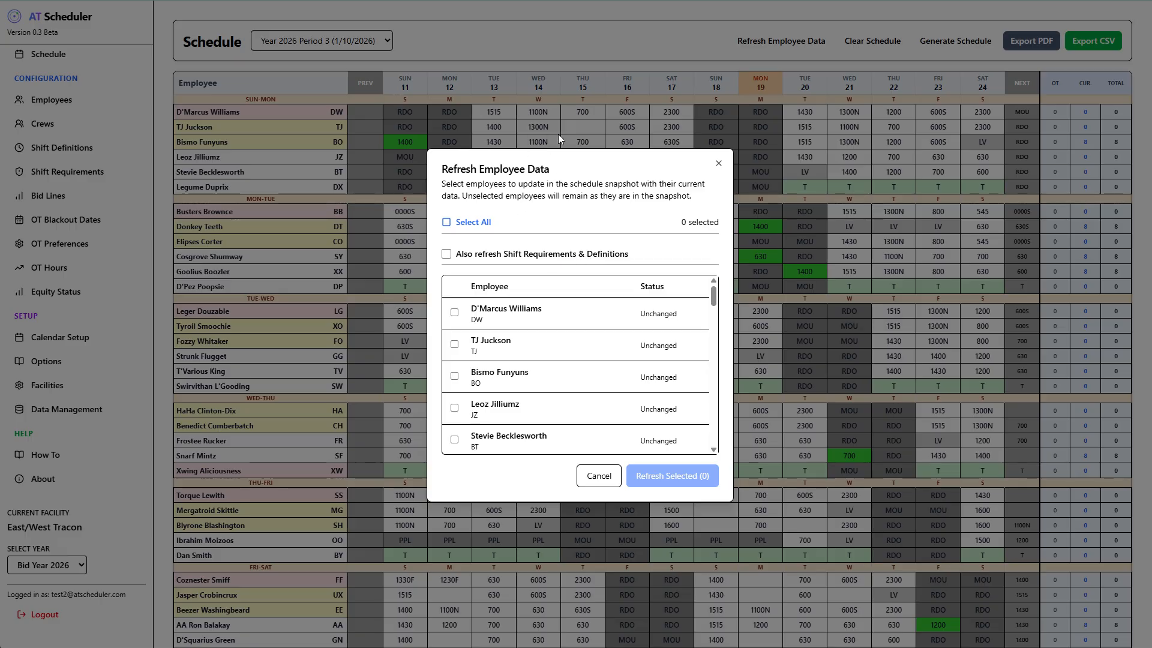
Refresh the schedule snapshot for all employees, including Shift Requirements & Definitions
click(447, 255)
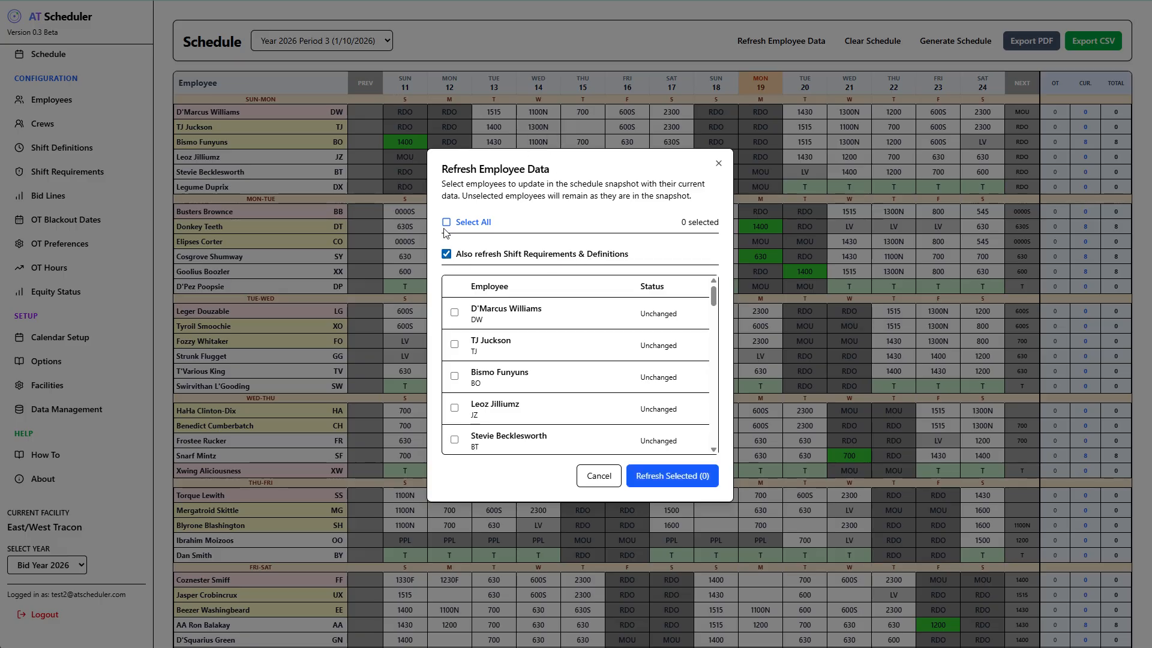
click(447, 223)
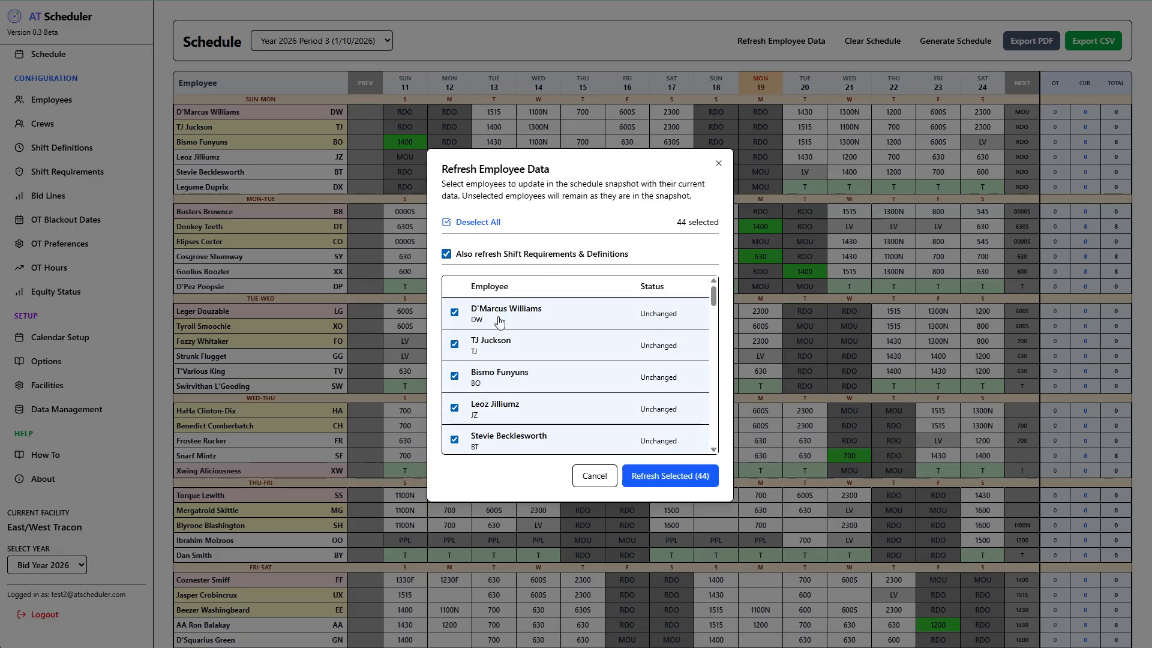
click(647, 478)
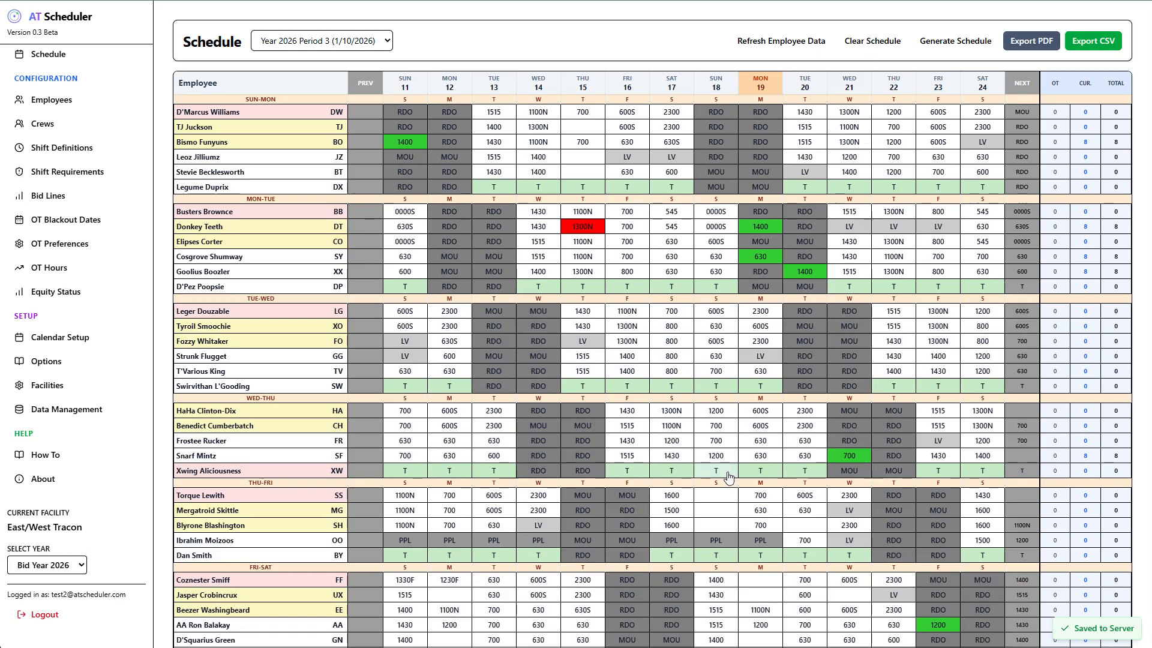
Clear the entire Period 3 schedule by setting it to blank
click(869, 42)
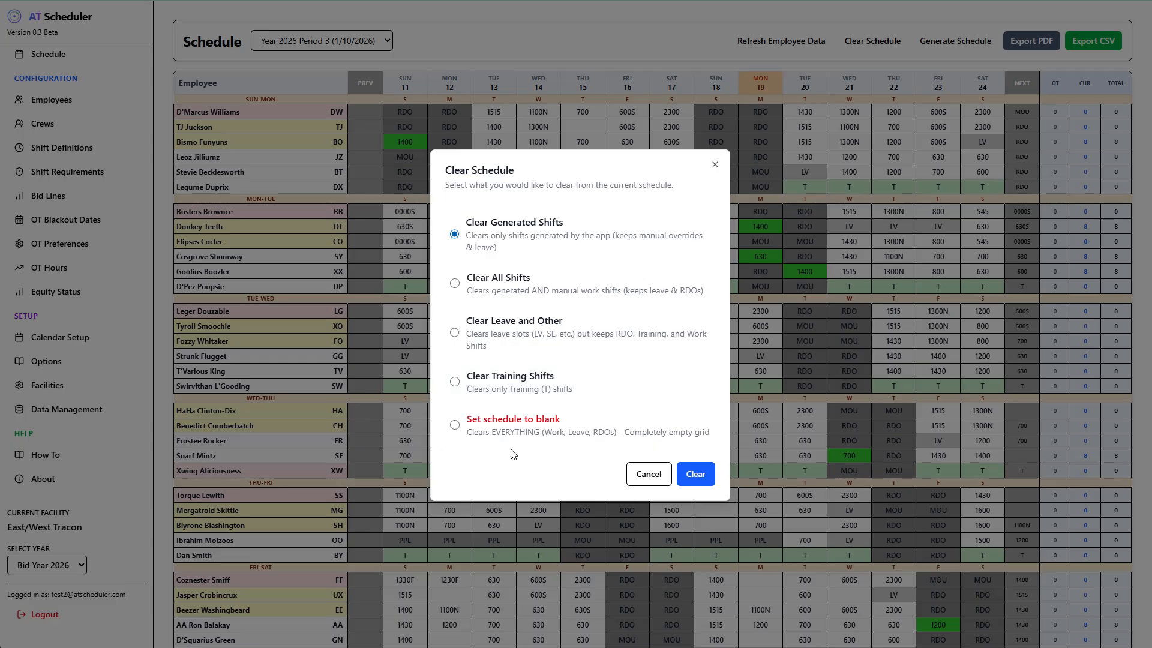
click(455, 425)
click(696, 475)
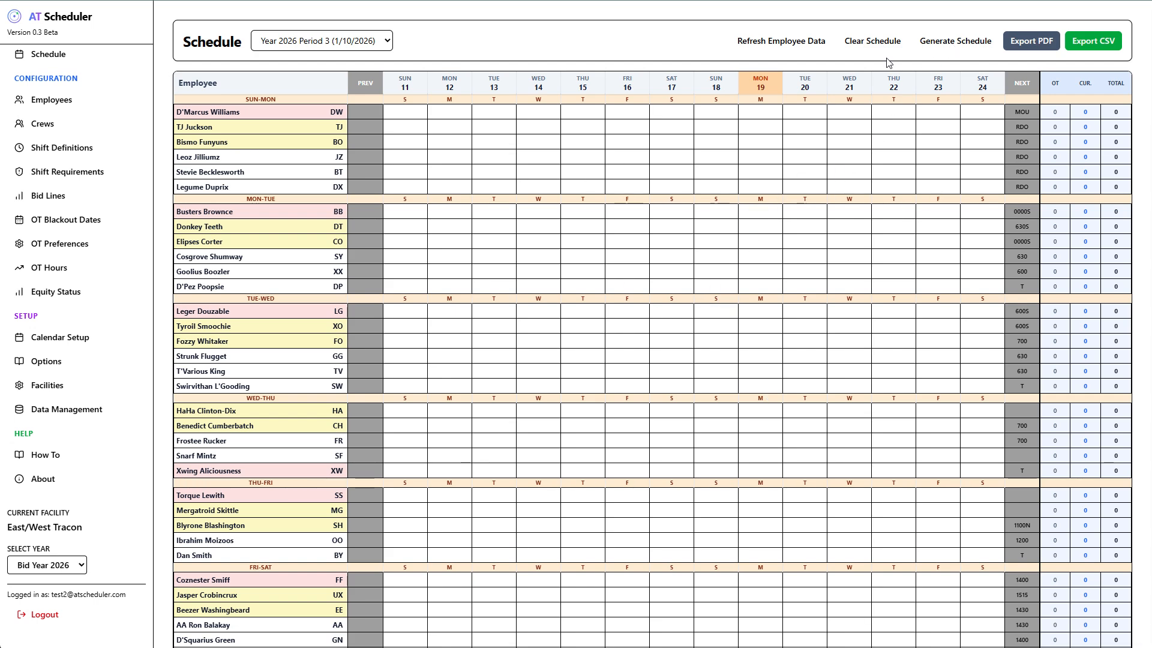
Run only the Initialization (Pre-fill) step of schedule generation on the blank schedule
click(950, 46)
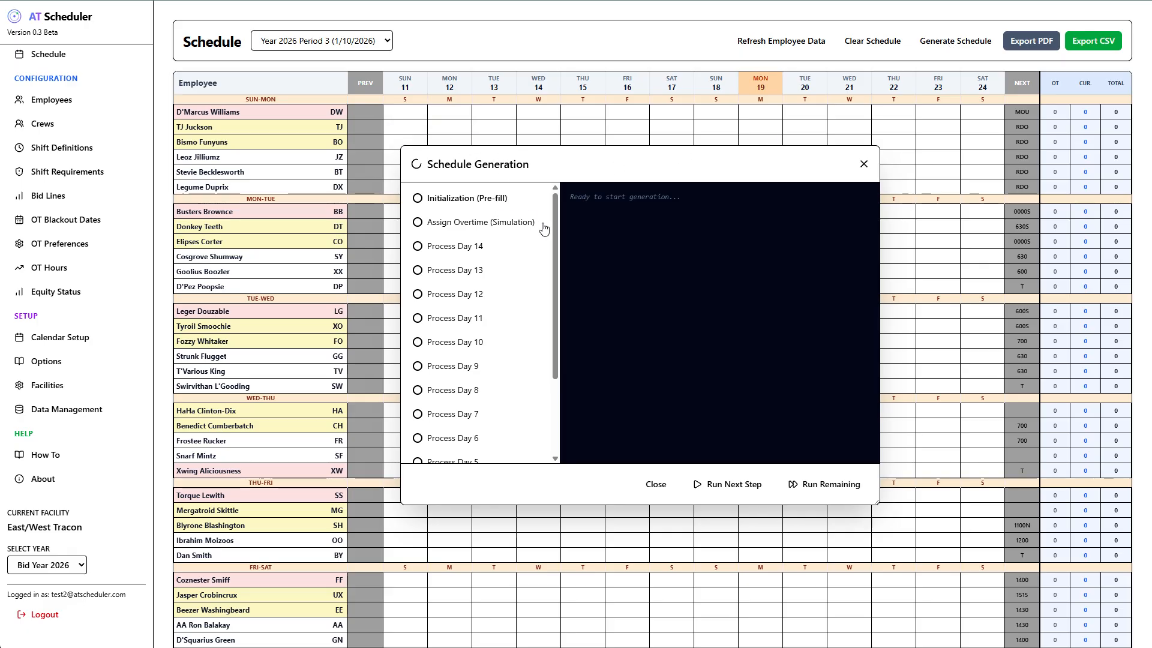
click(460, 203)
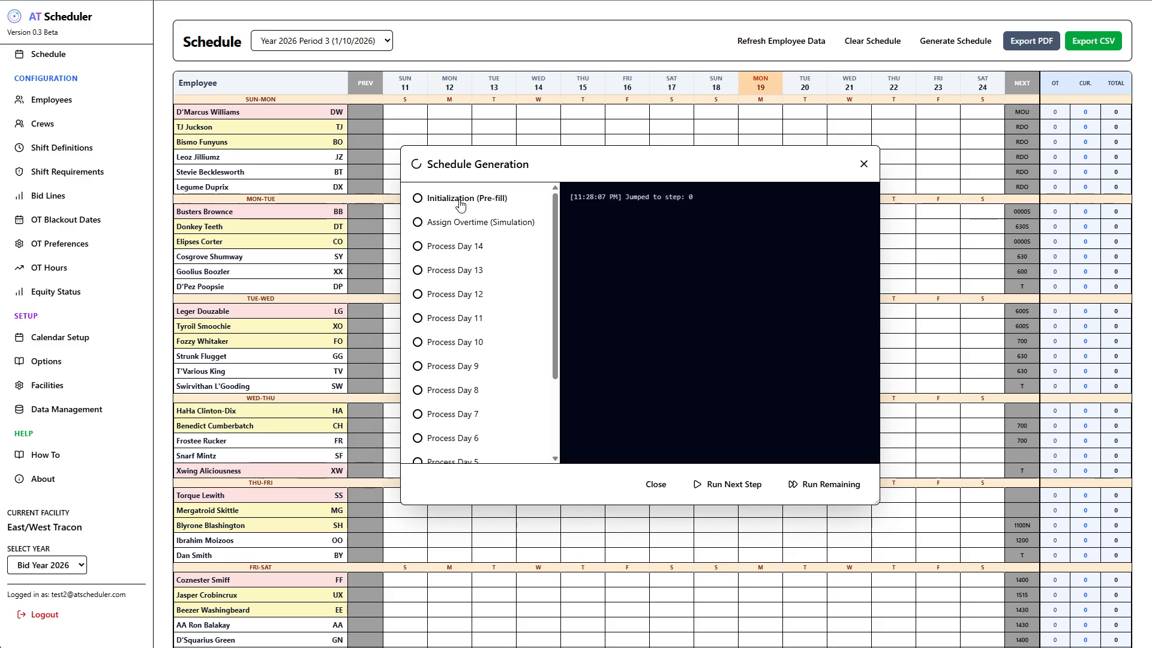
click(749, 489)
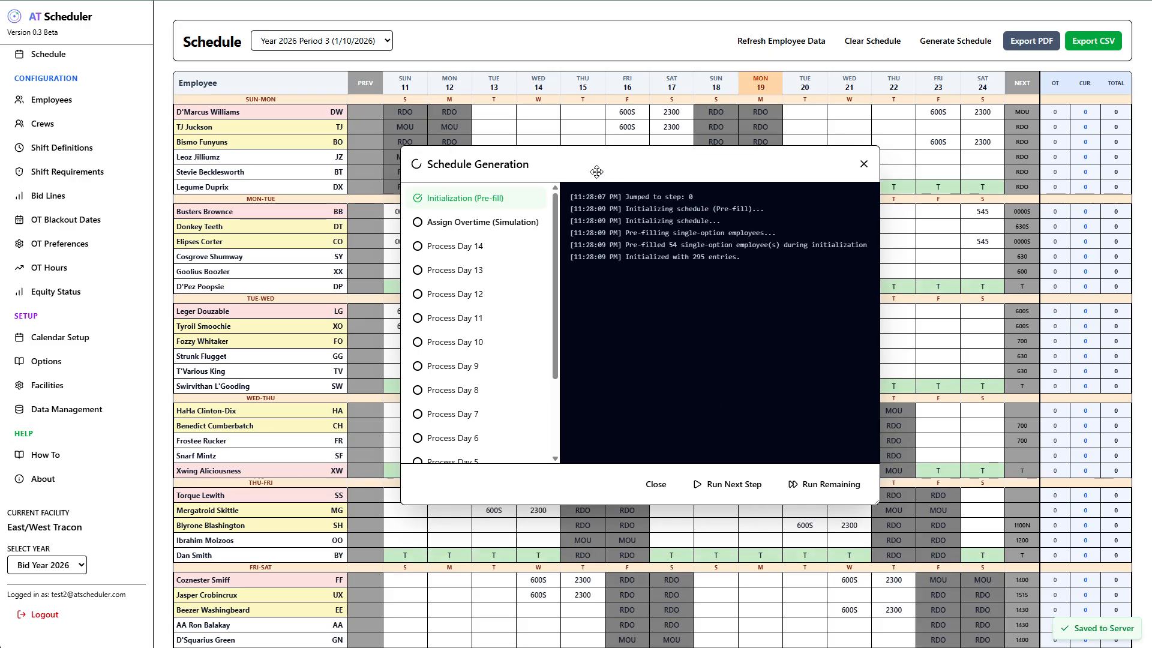
Uncover the grid by moving and closing the generation window, and examine the pre-filled assignments and MID coverage row
drag(593, 164, 819, 315)
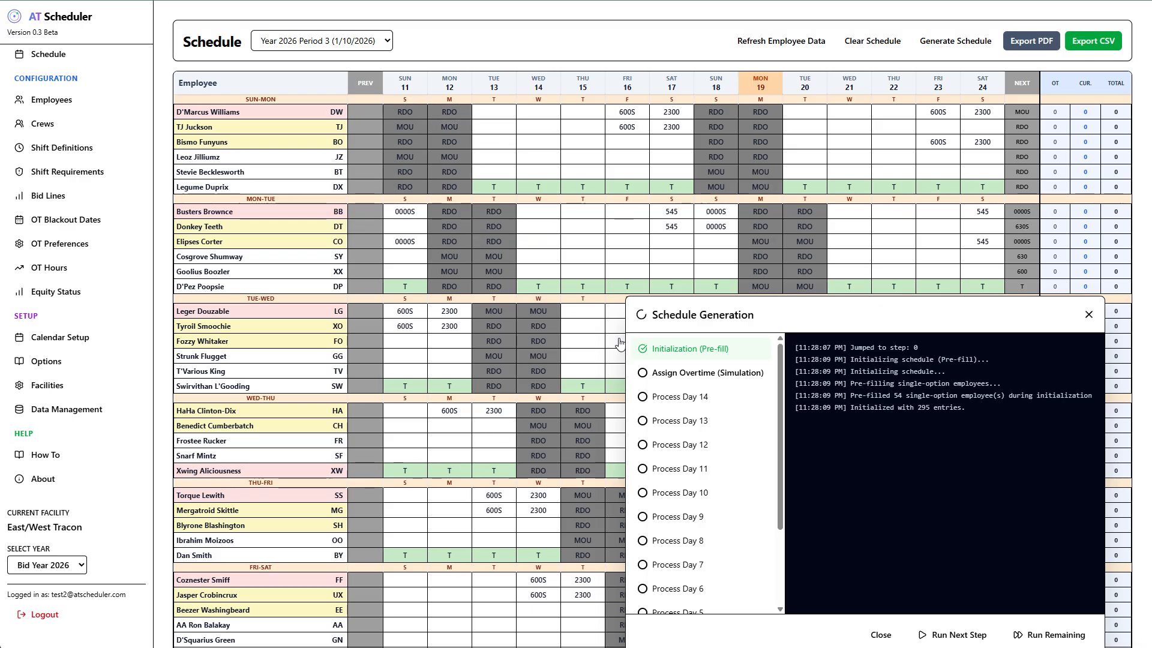
drag(783, 312, 646, 332)
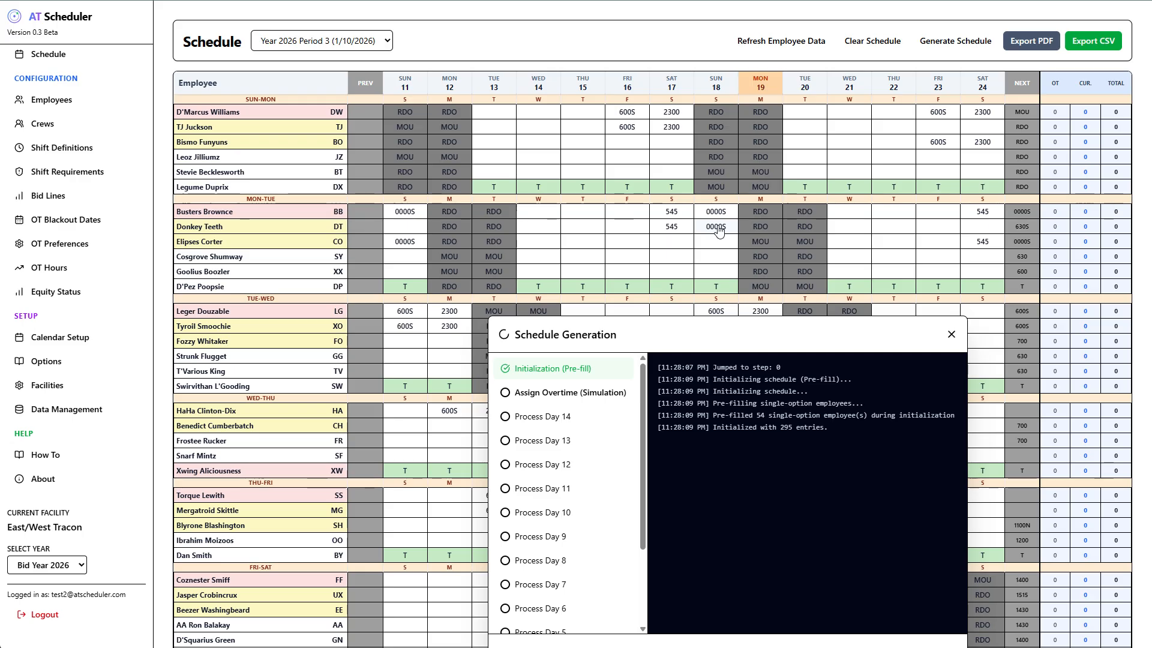
click(951, 334)
scroll(691, 252, down, 5)
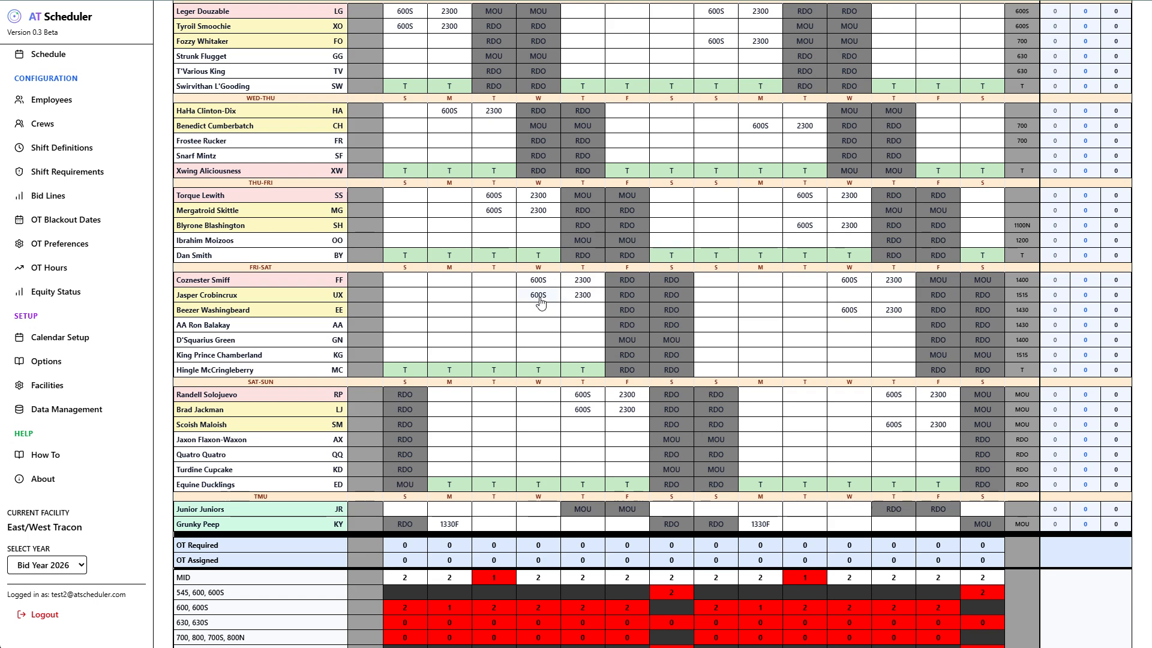
scroll(660, 385, up, 4)
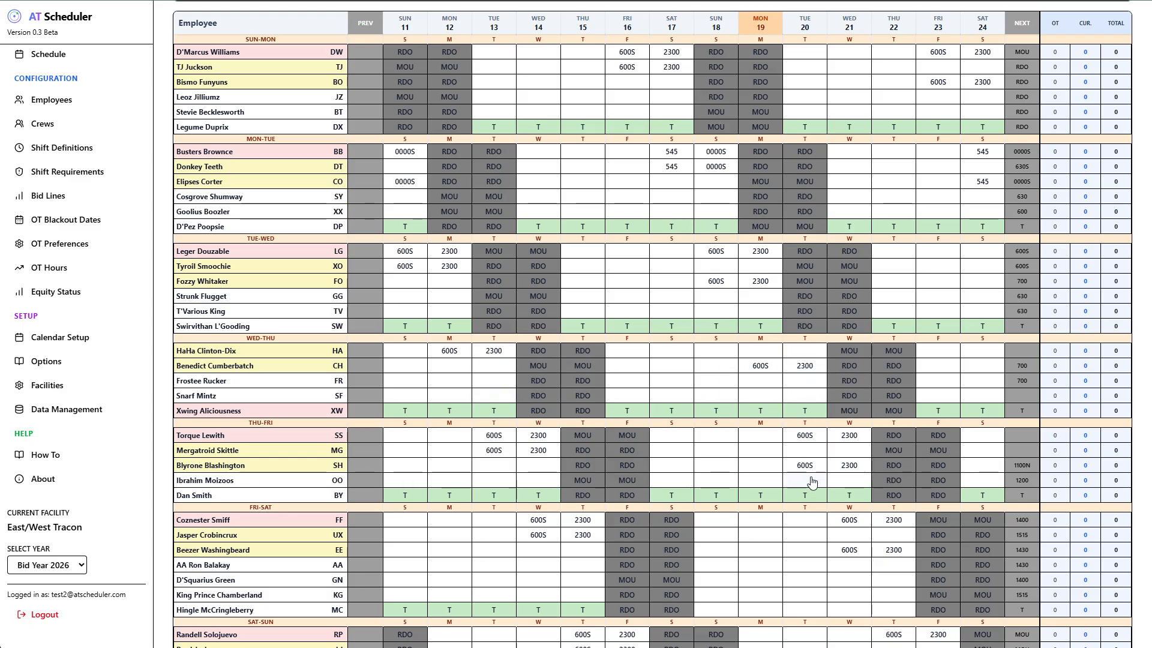
scroll(848, 458, down, 7)
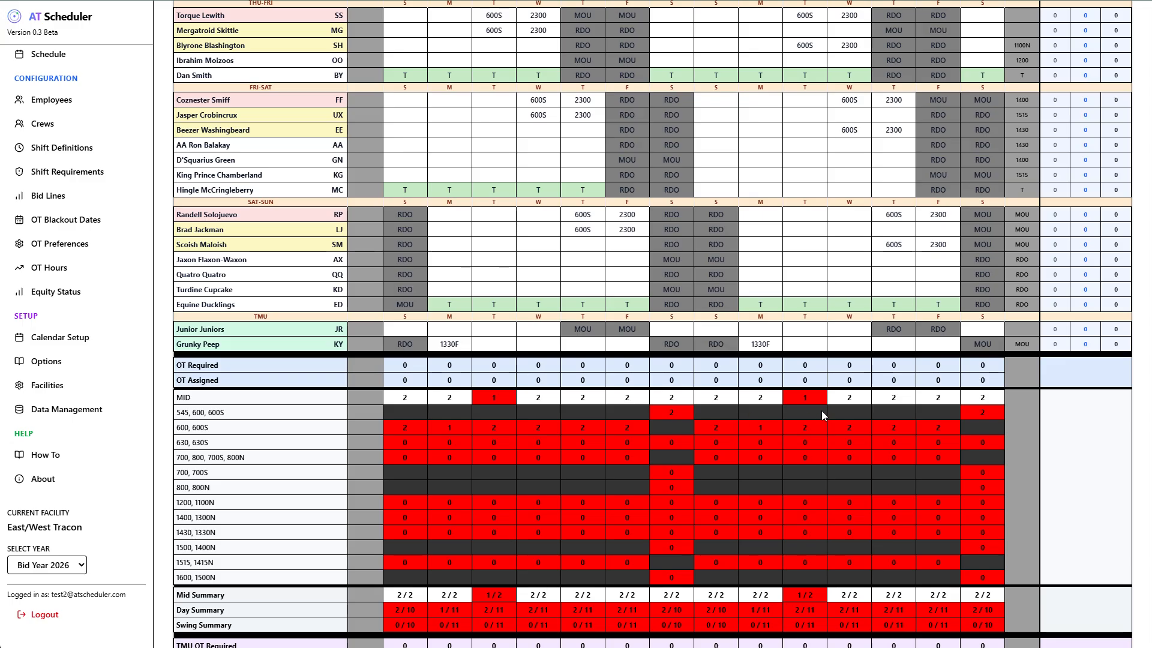
Assign the first WED-THU crew employee shift 2300 on Tuesday 20 and shift 600S on Monday 19
scroll(822, 411, up, 5)
click(807, 232)
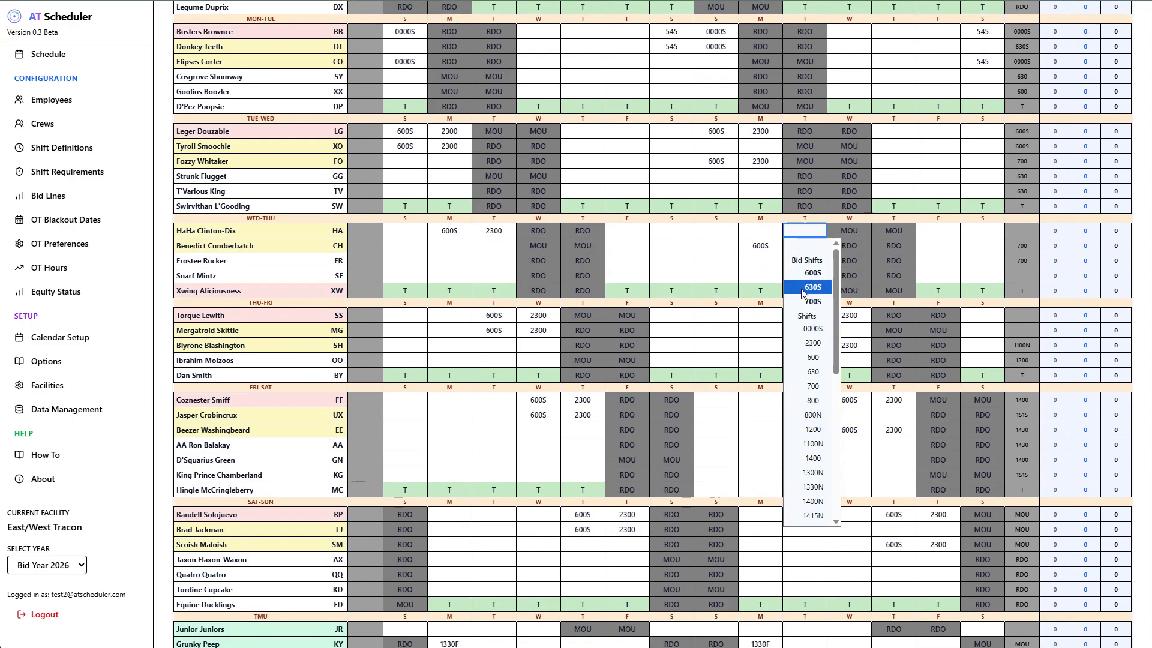
click(813, 342)
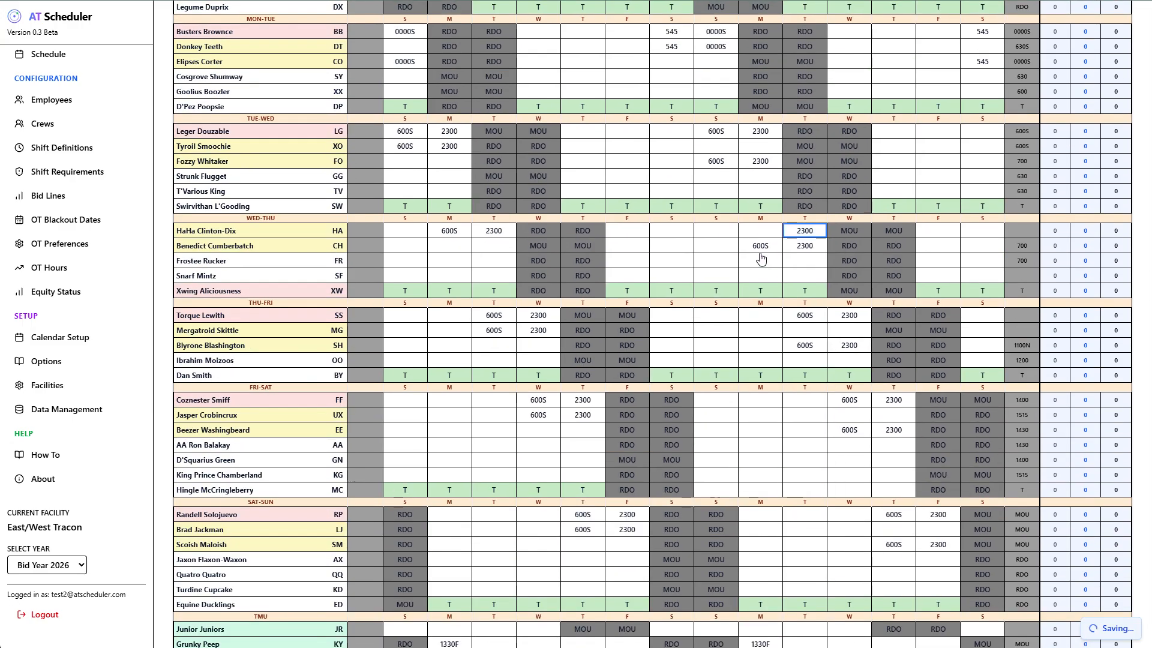
click(760, 231)
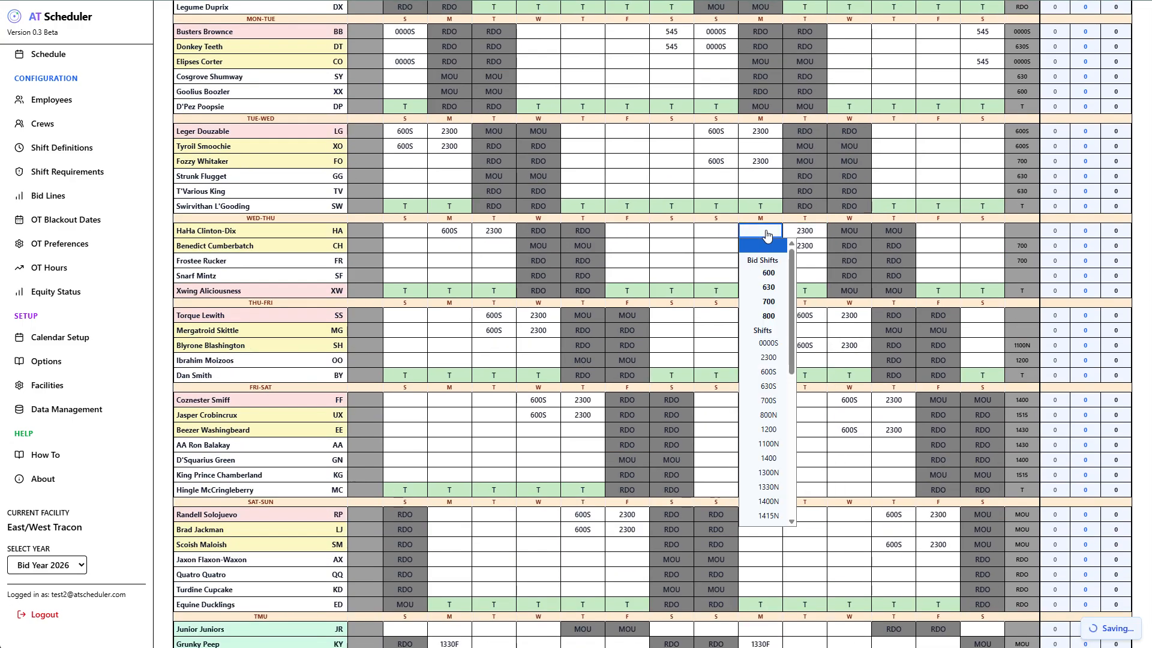
click(768, 372)
Assign the second WED-THU crew employee shift 2300 on Tuesday 13 and shift 600S on Monday 12
click(483, 245)
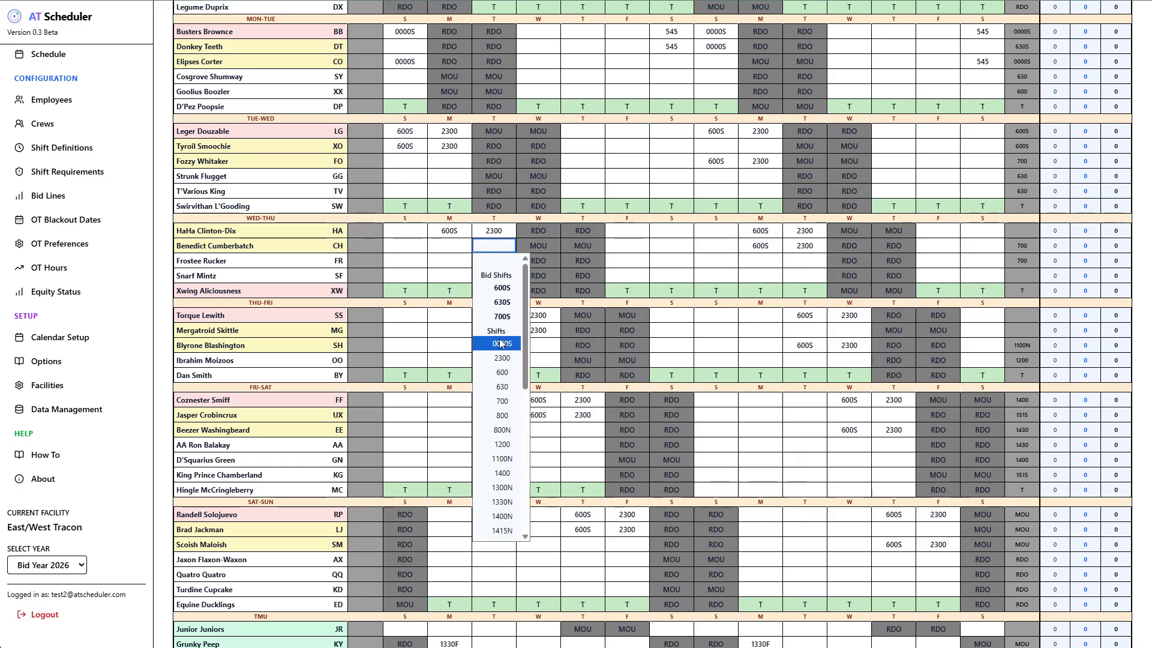
click(503, 358)
click(454, 246)
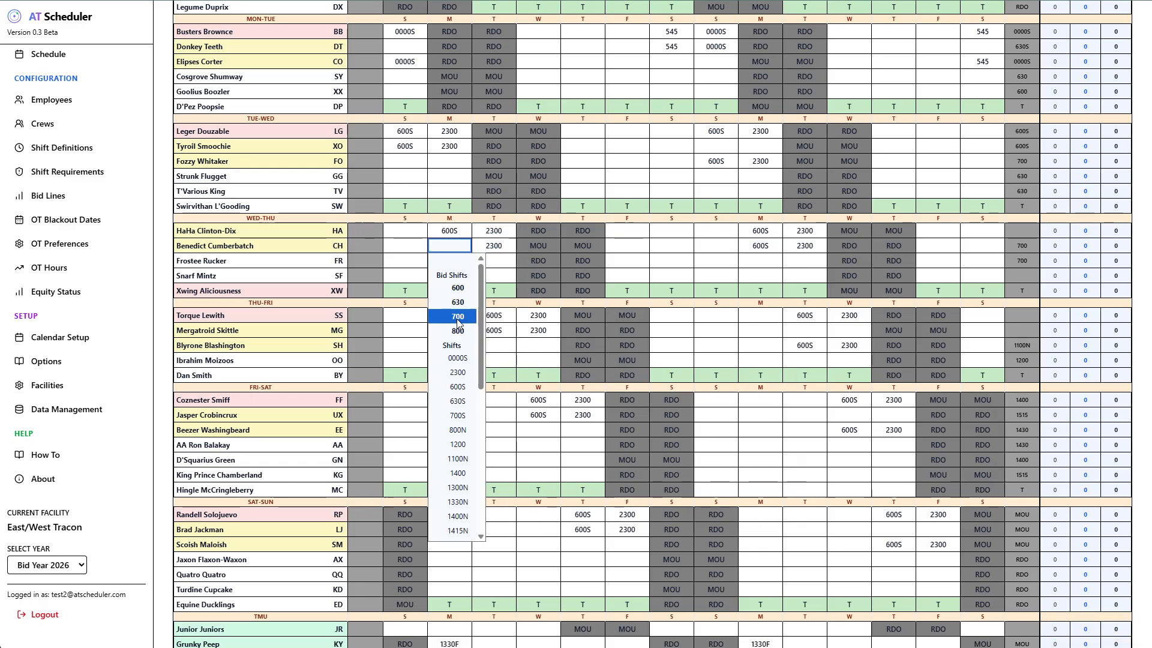
click(461, 388)
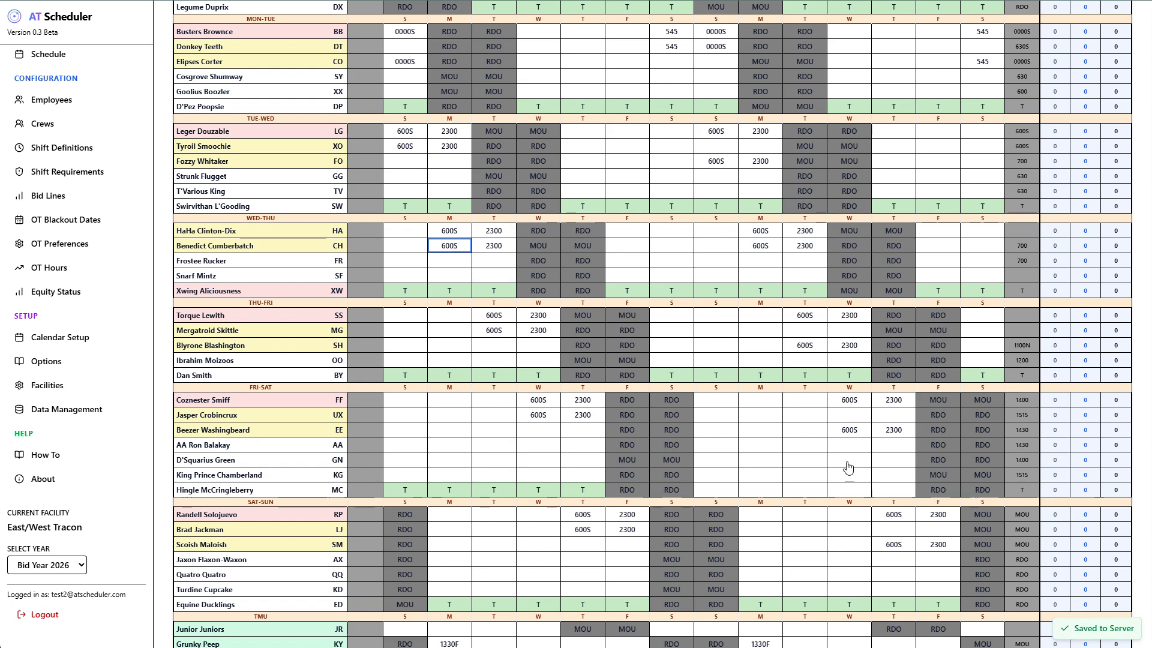
Resume schedule generation at Process Day 14, skipping pre-fill and overtime assignment, and run that single step
scroll(864, 248, up, 3)
scroll(864, 248, up, 1)
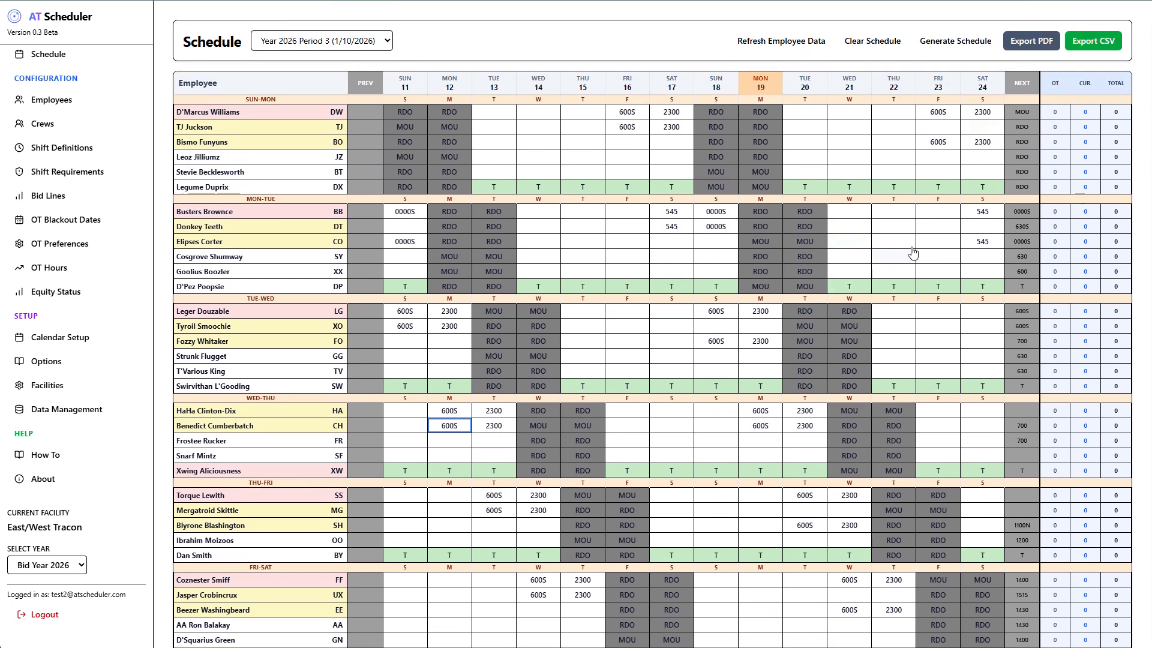
click(954, 42)
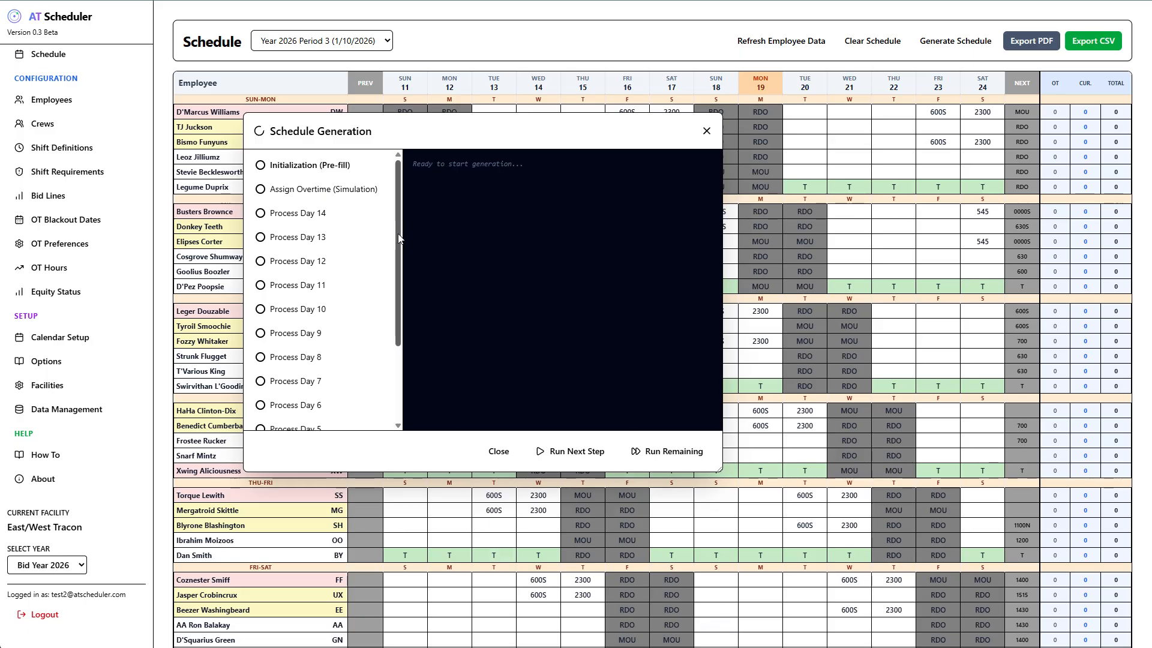
click(277, 213)
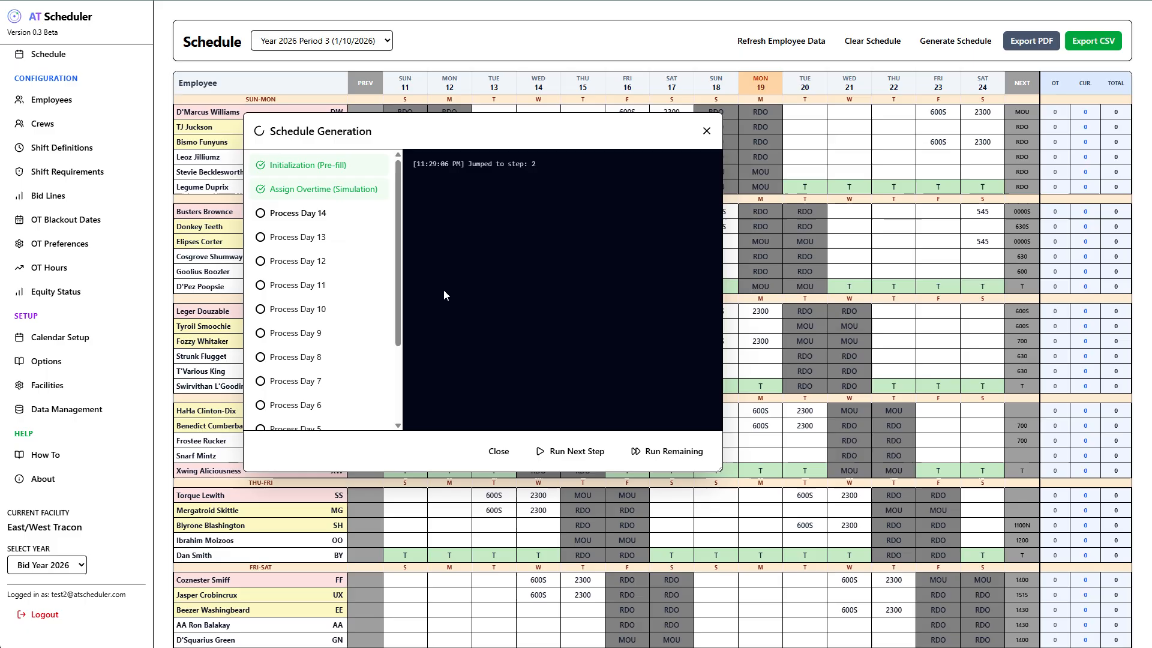
click(573, 454)
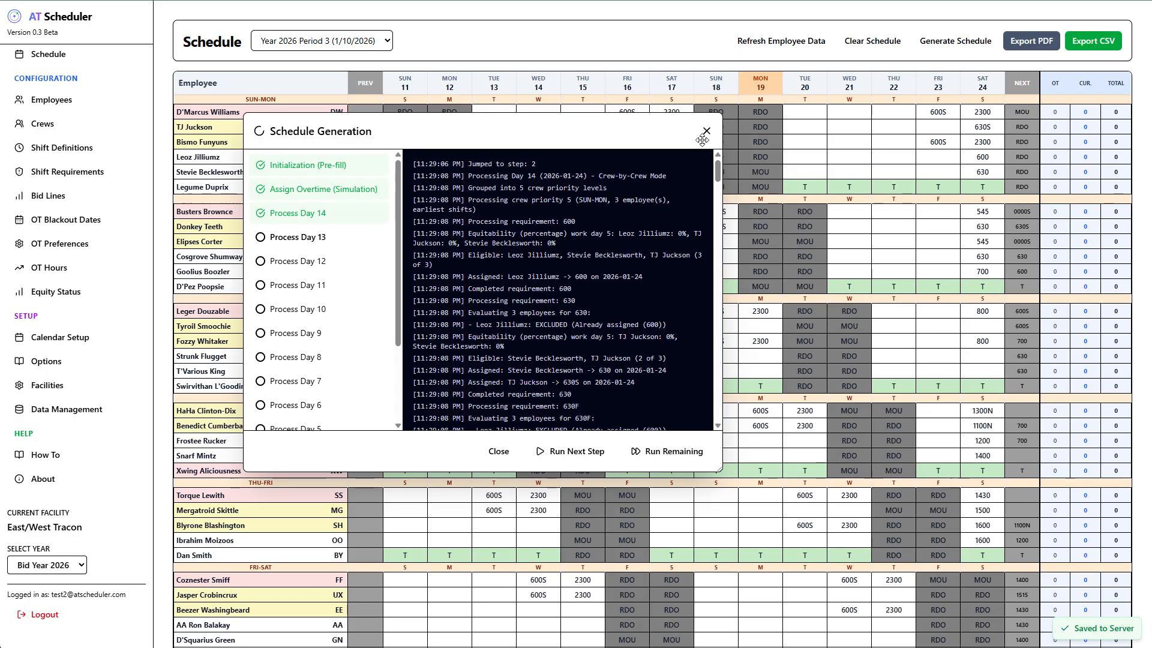
Read through the Process Day 14 generation log, close it, and review the Saturday 24 assignments down the crew list
scroll(490, 240, down, 10)
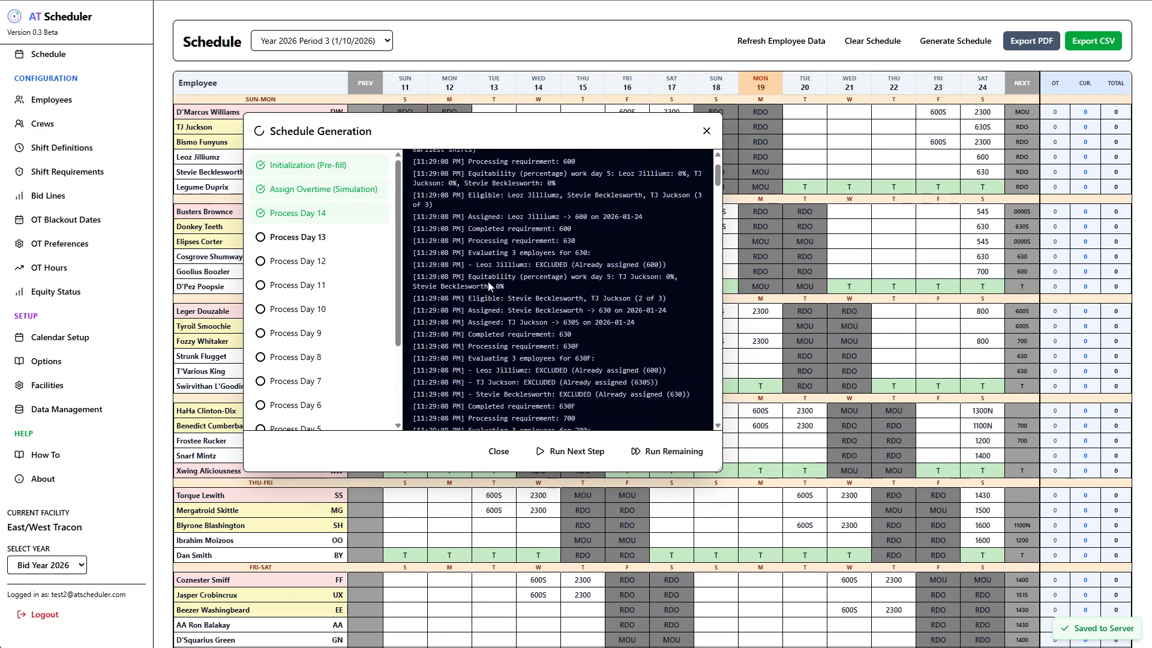
scroll(505, 329, down, 6)
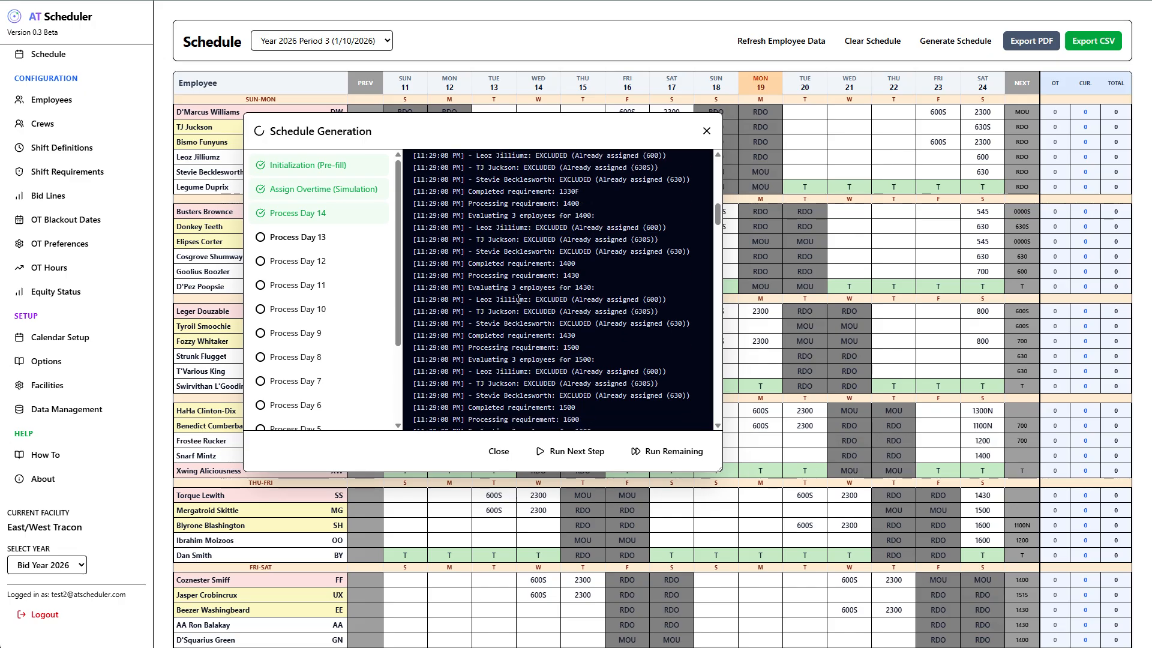
scroll(494, 340, down, 5)
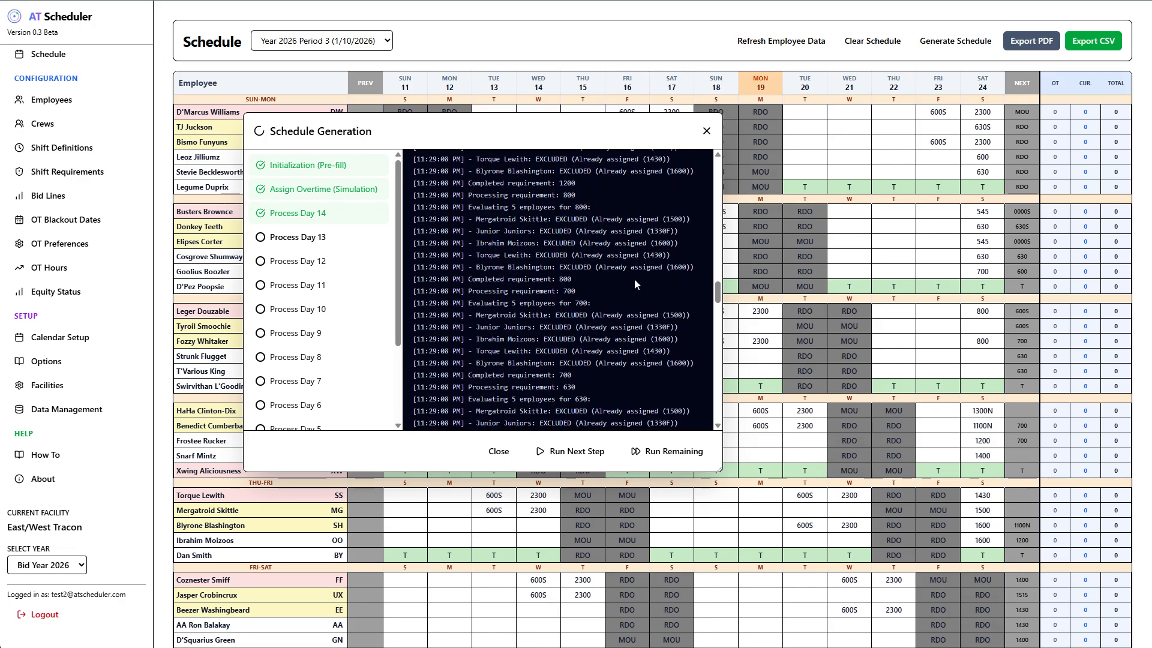
scroll(564, 379, down, 10)
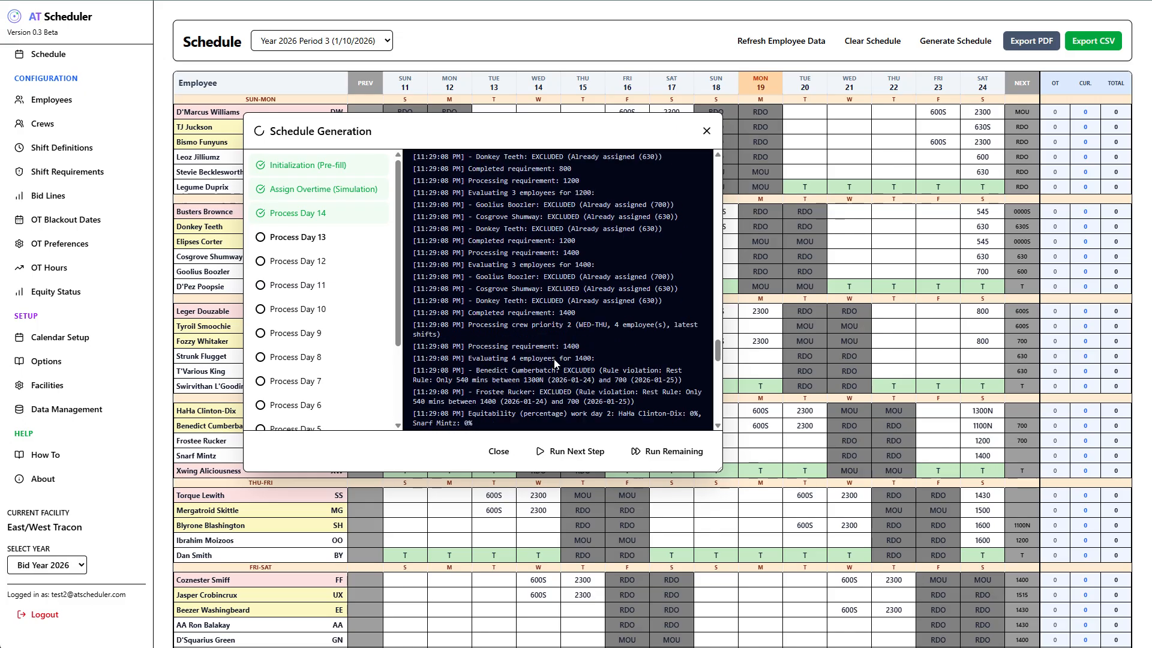
scroll(564, 348, down, 4)
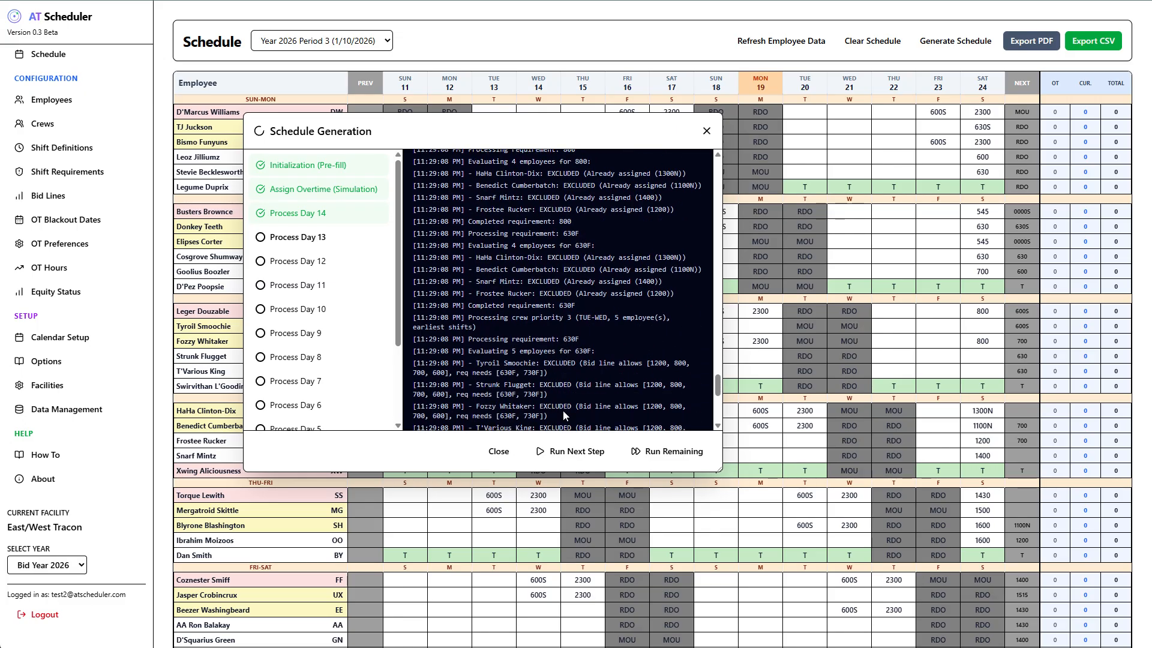
click(708, 132)
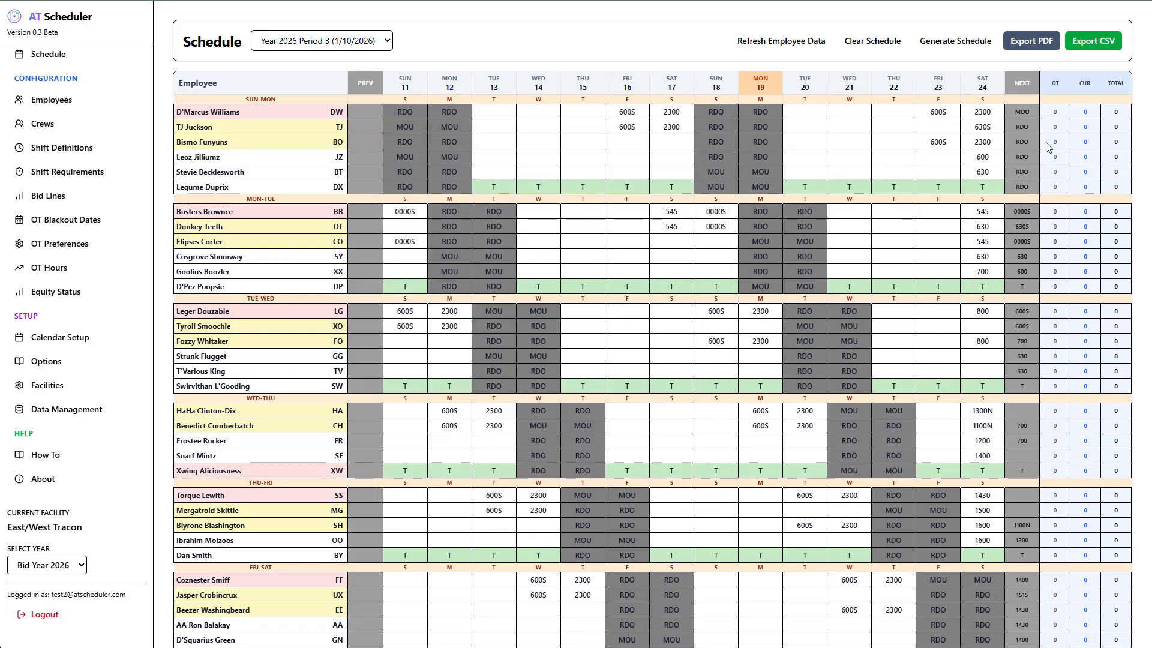
scroll(988, 217, down, 4)
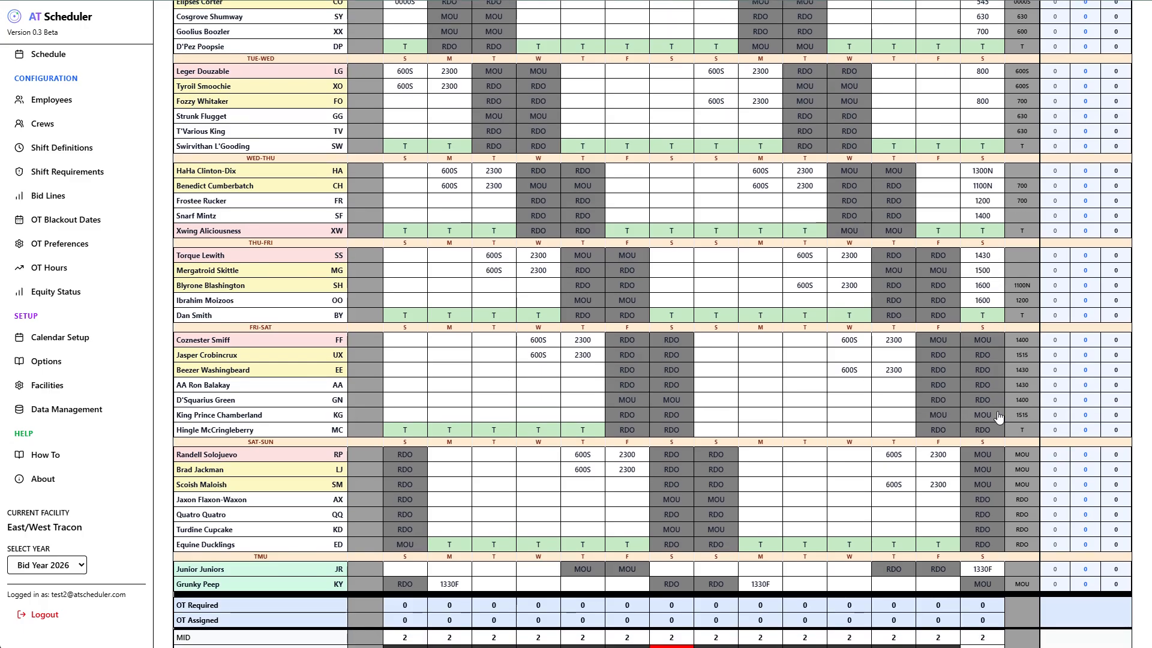
Check the shift options available for the second TUE-WED employee's empty Saturday 24 assignment, leaving it unassigned
scroll(988, 509, up, 4)
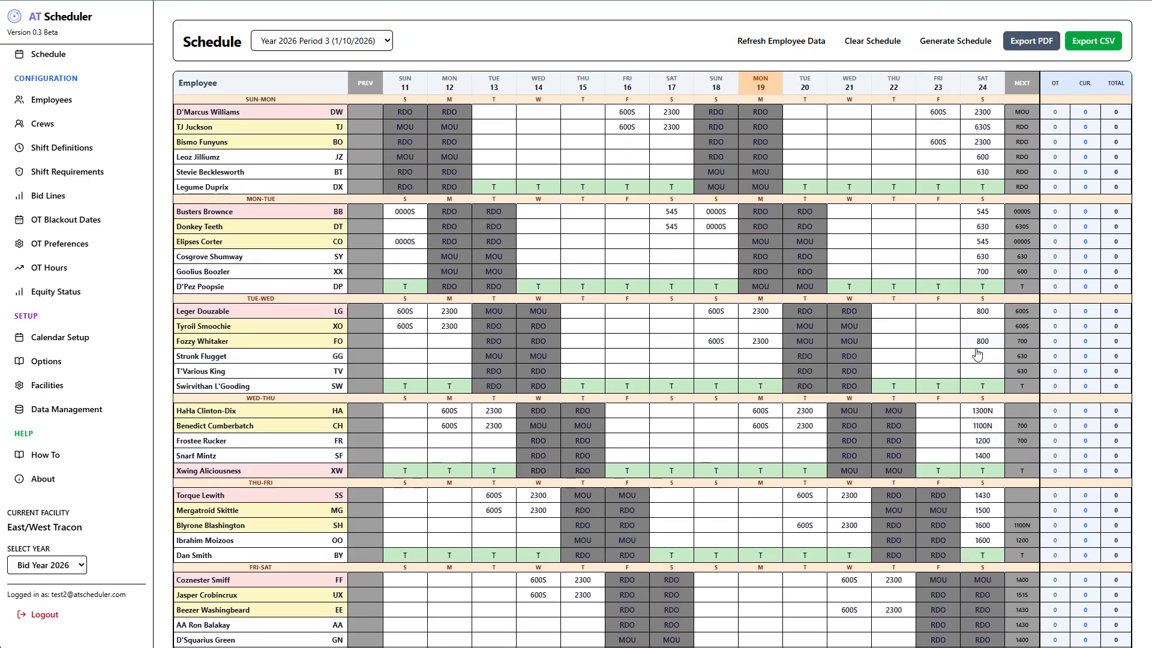
click(985, 327)
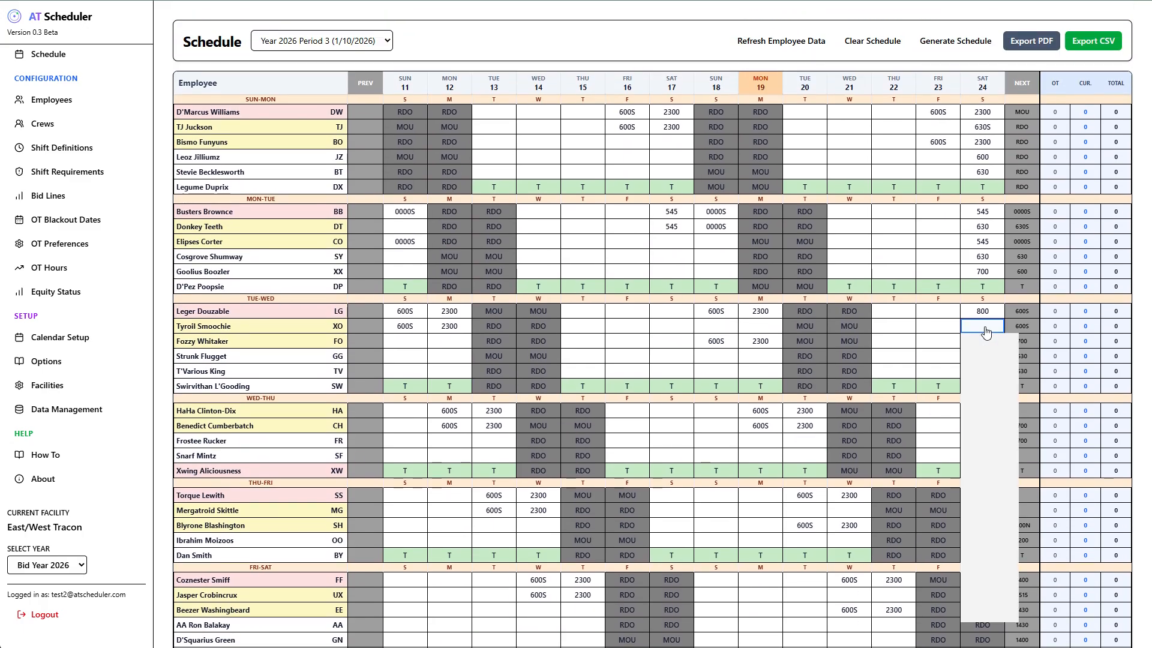
scroll(987, 336, down, 6)
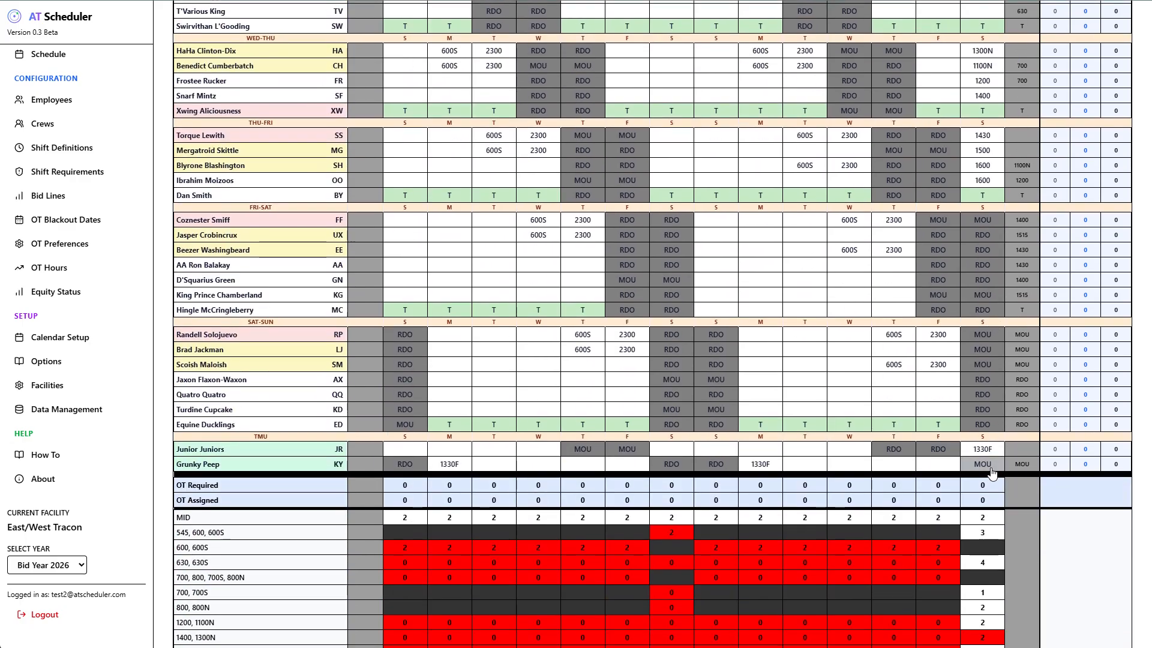
scroll(993, 473, up, 4)
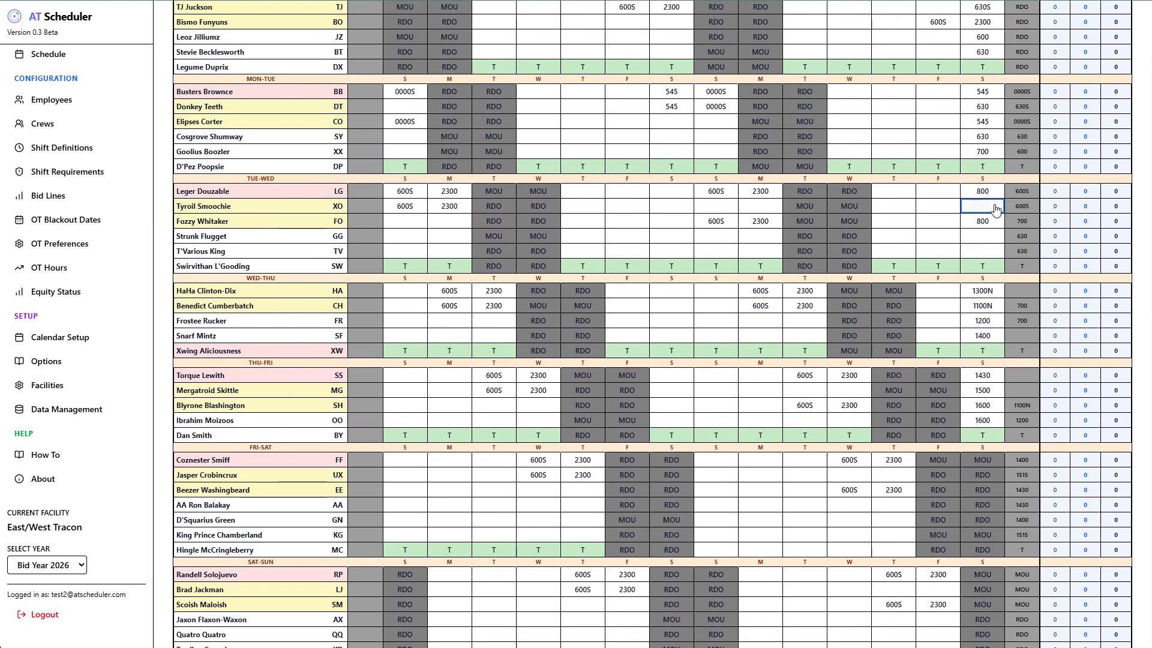
click(995, 209)
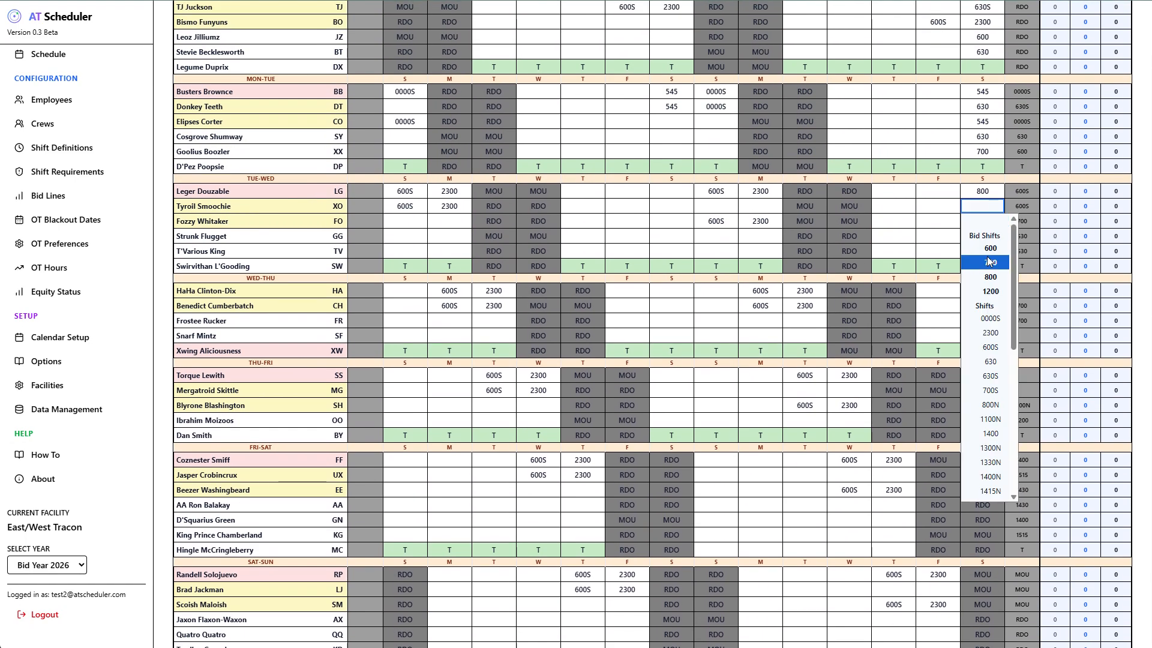
click(953, 196)
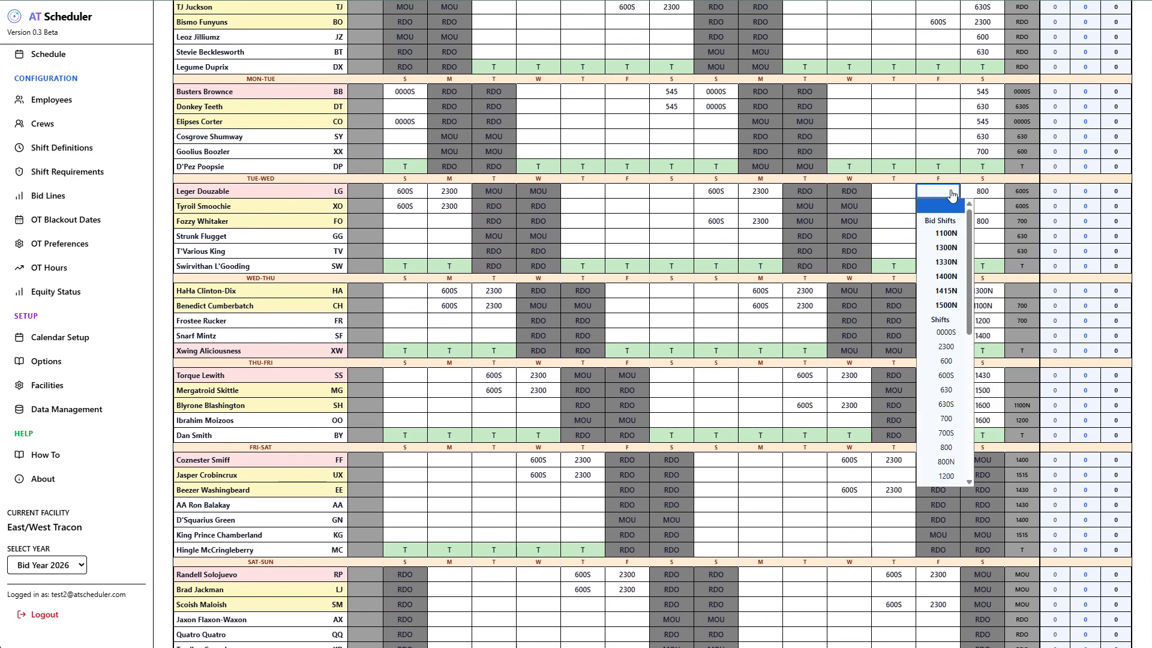
click(1143, 216)
Check the Saturday 24 requirement for shifts 1400, 1300N and the shift options for the fourth TUE-WED employee that day
scroll(981, 270, down, 7)
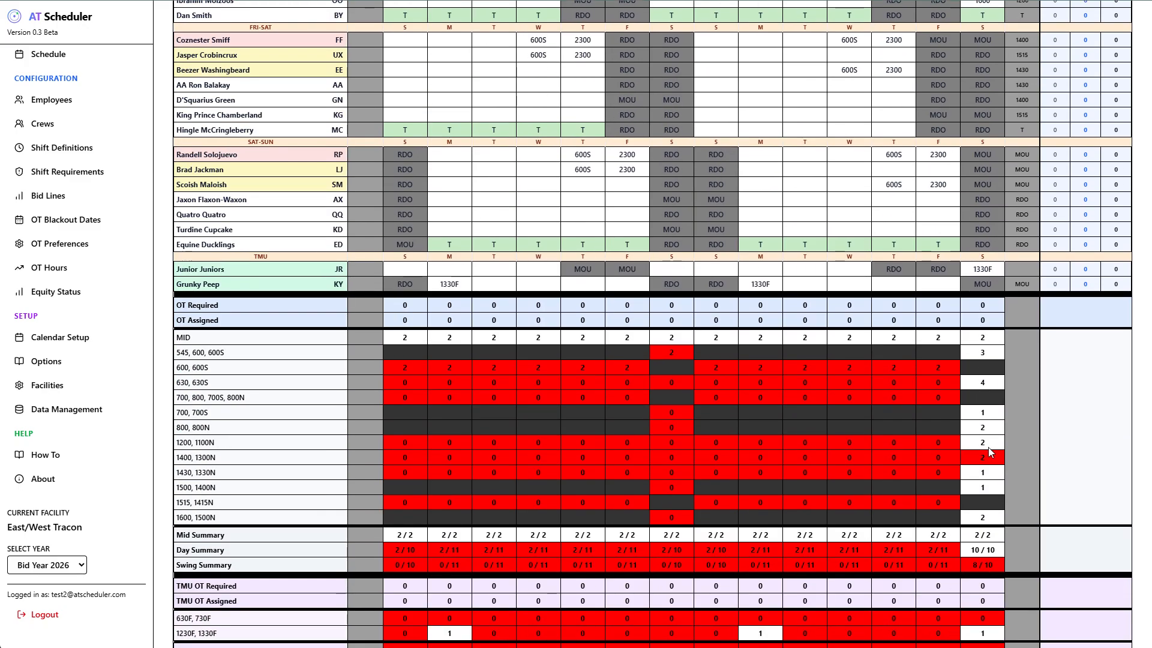
mouse_move(985, 459)
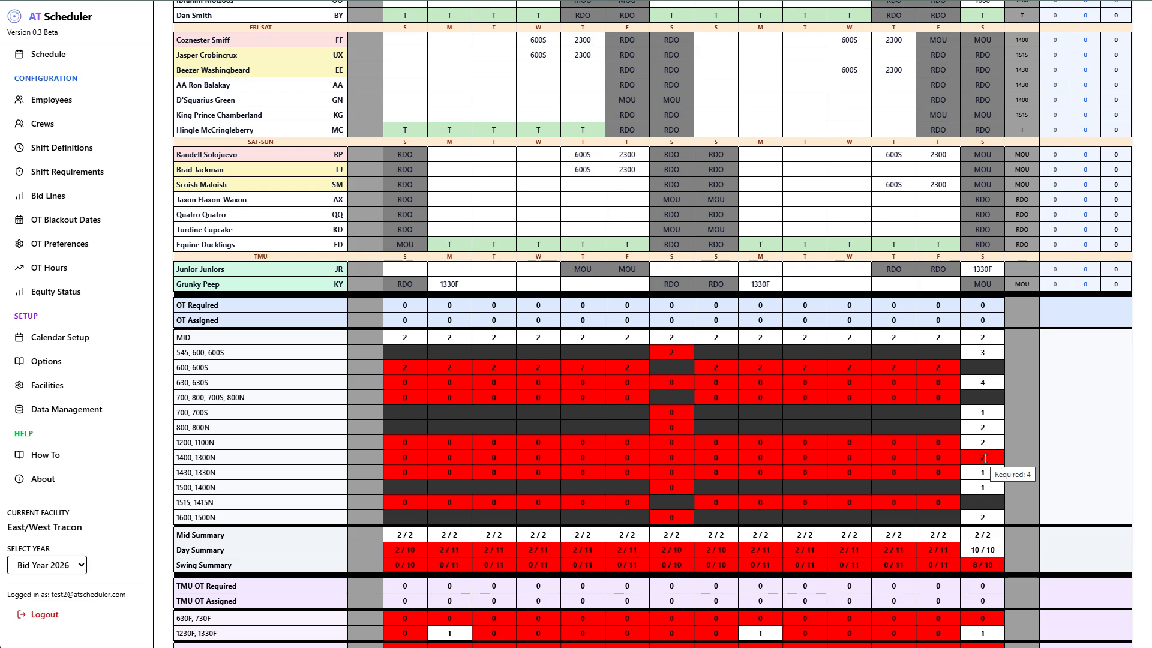
scroll(985, 460, up, 9)
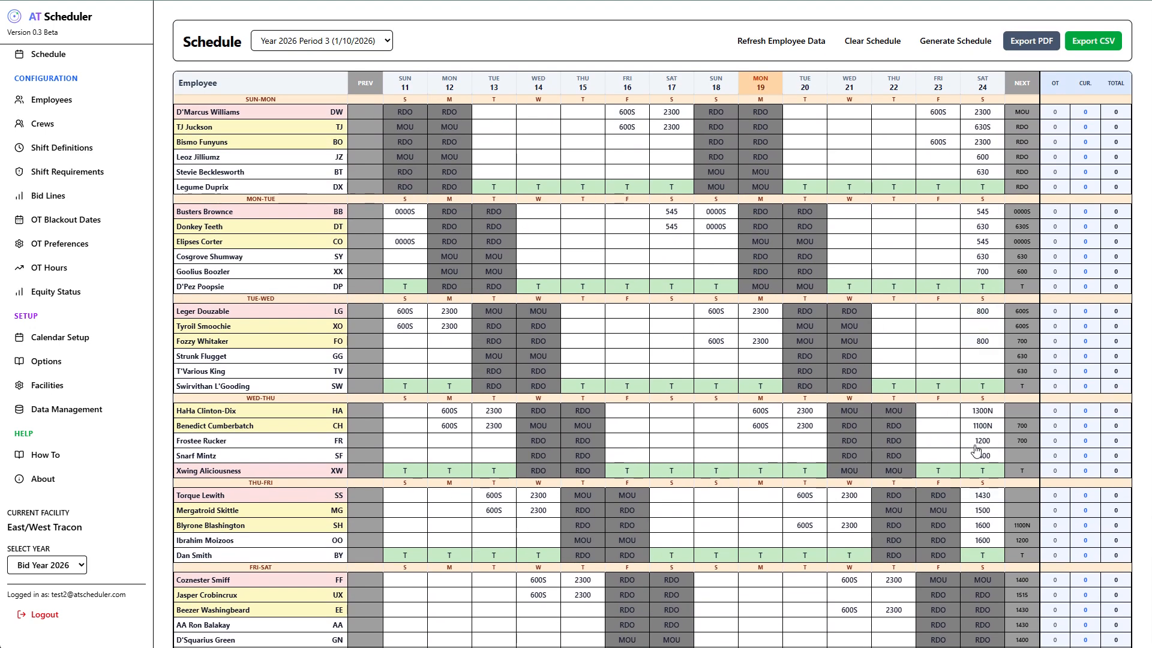
click(966, 358)
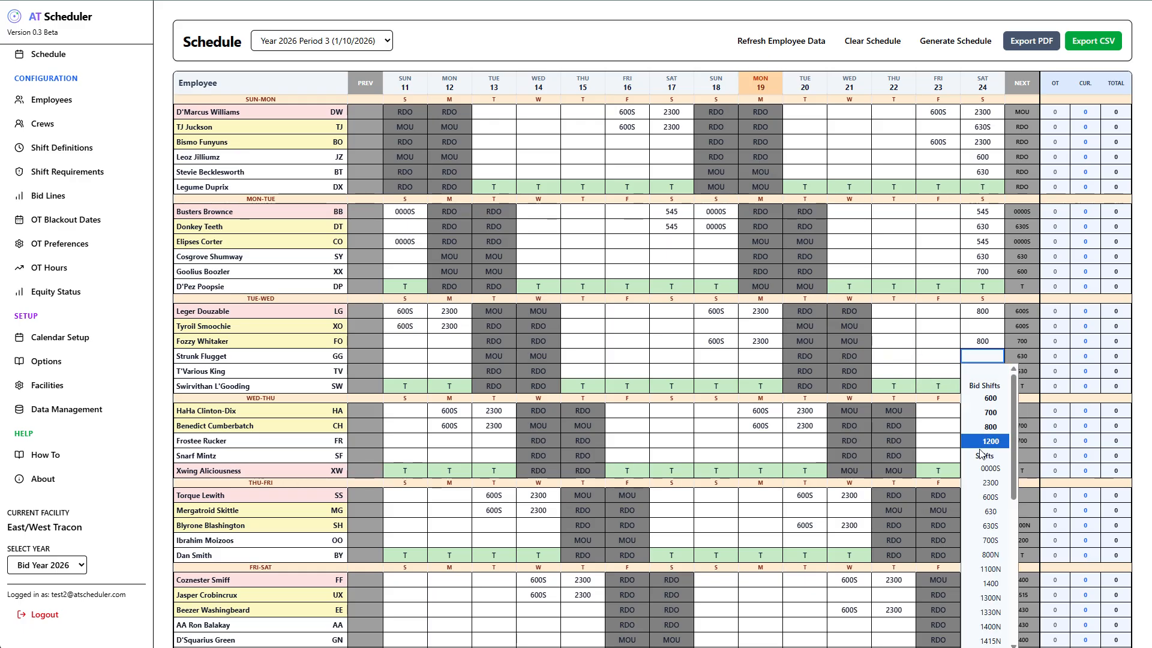
click(984, 359)
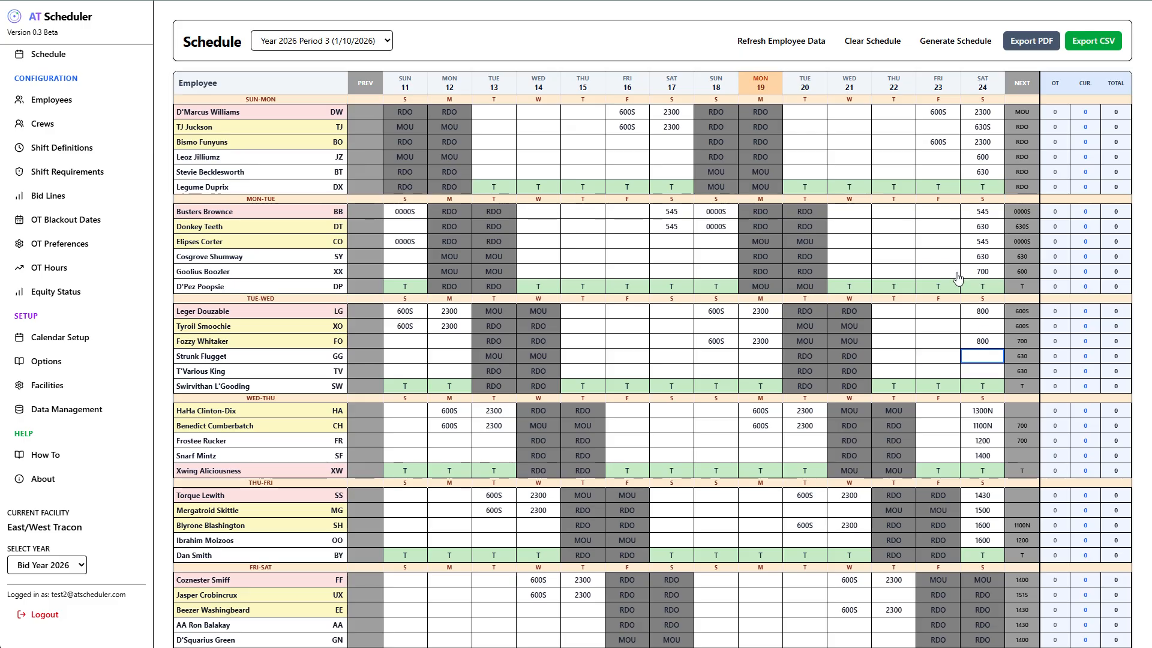
Restart schedule generation from Initialization (Pre-fill), run all remaining steps through completion, and close the generation window
click(948, 42)
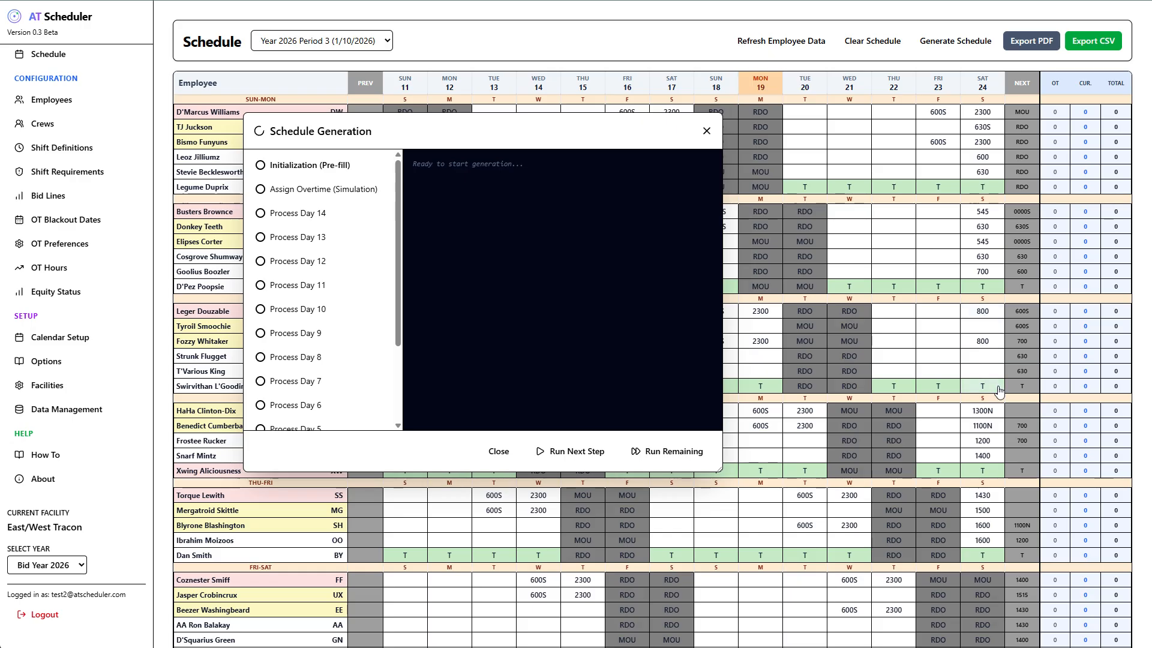
click(317, 312)
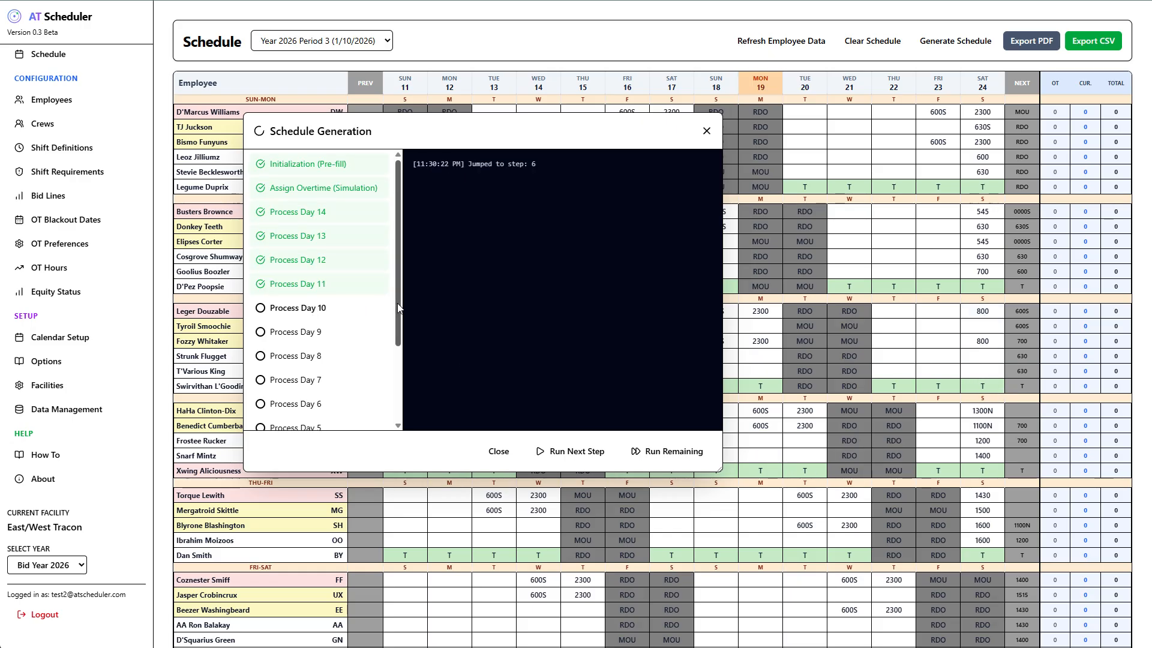
drag(395, 307, 412, 215)
click(310, 165)
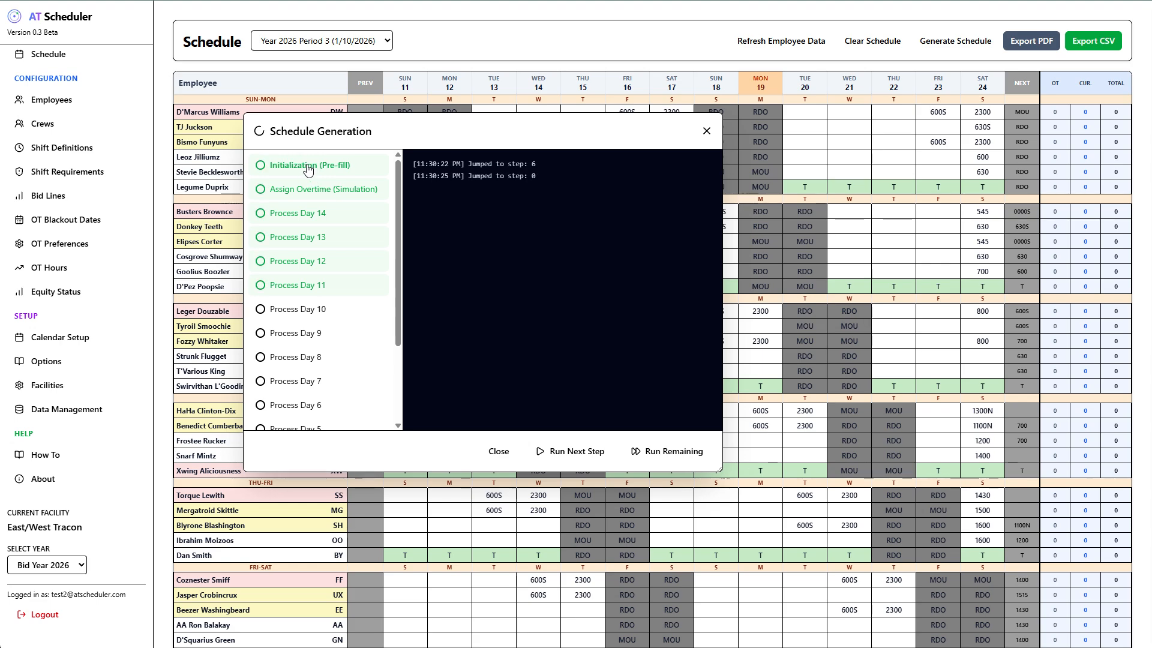
click(639, 451)
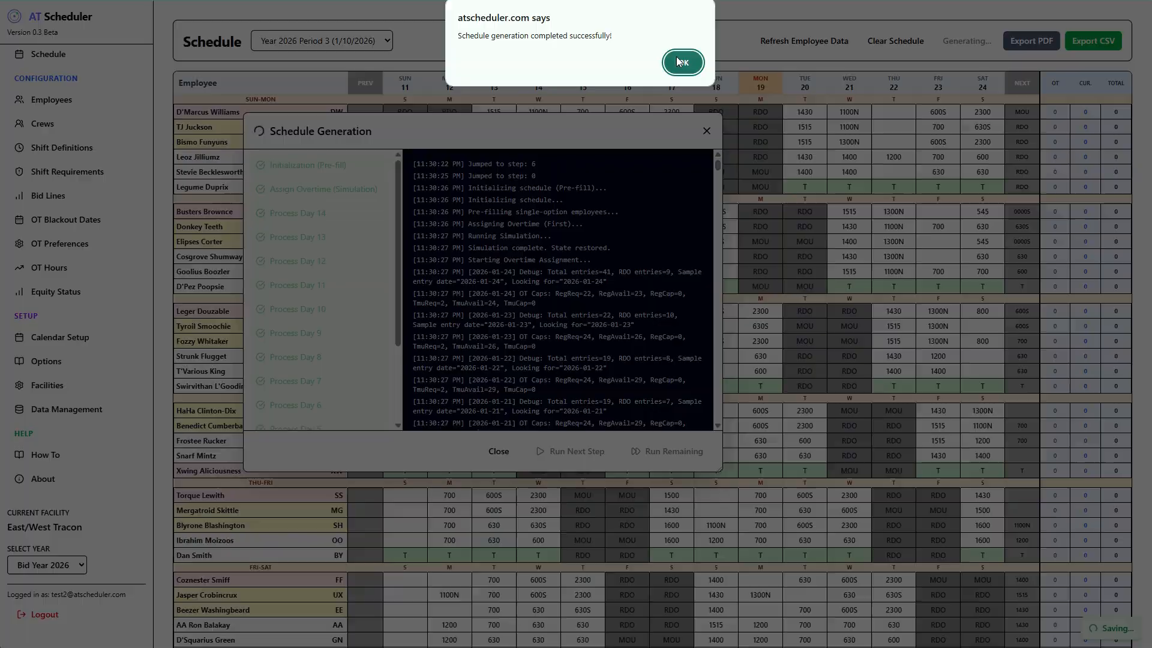
click(682, 61)
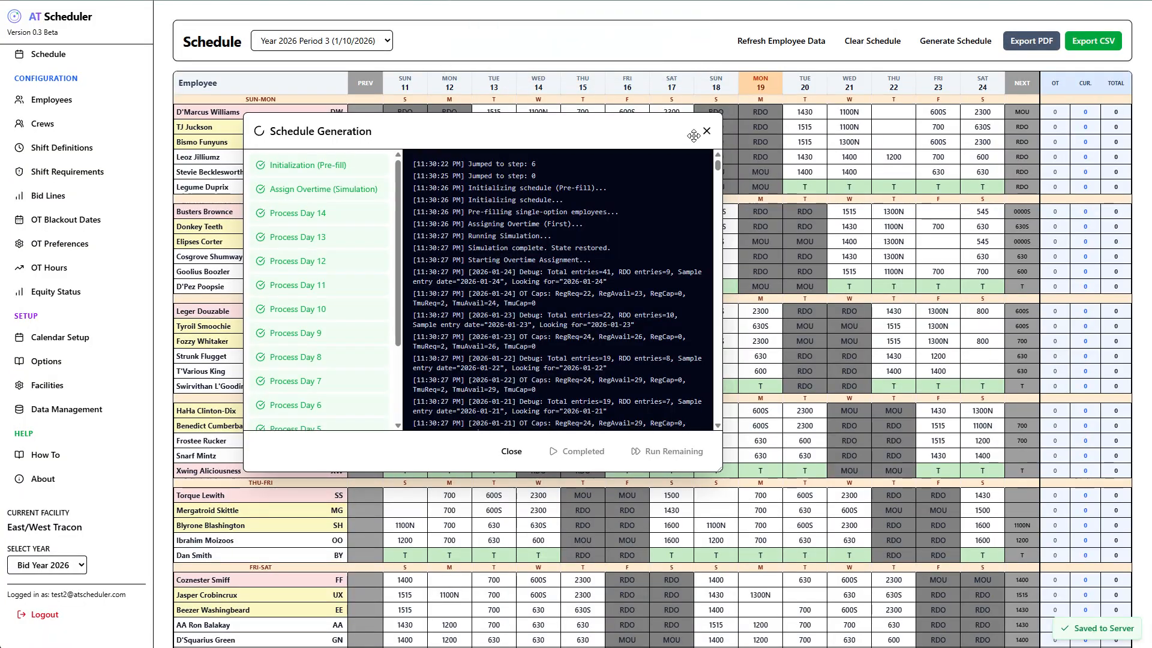
click(706, 131)
Review the generated Period 3 assignments for every crew along with the daily shift coverage, summary and TMU rows
scroll(896, 410, down, 2)
scroll(895, 411, down, 4)
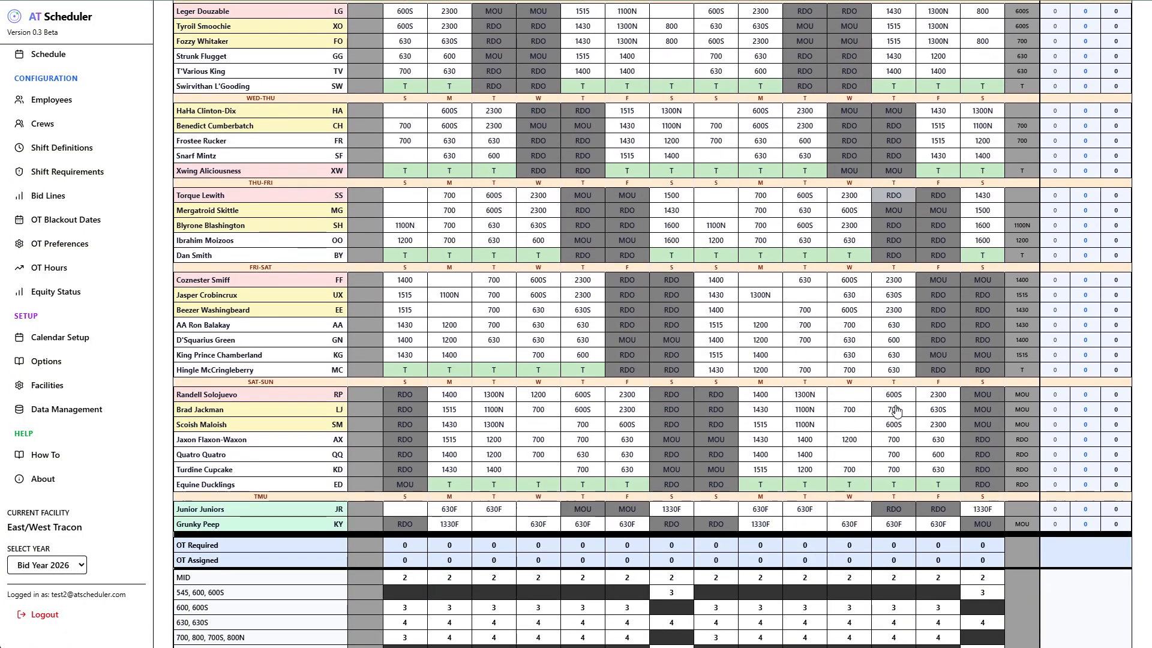
scroll(896, 411, down, 3)
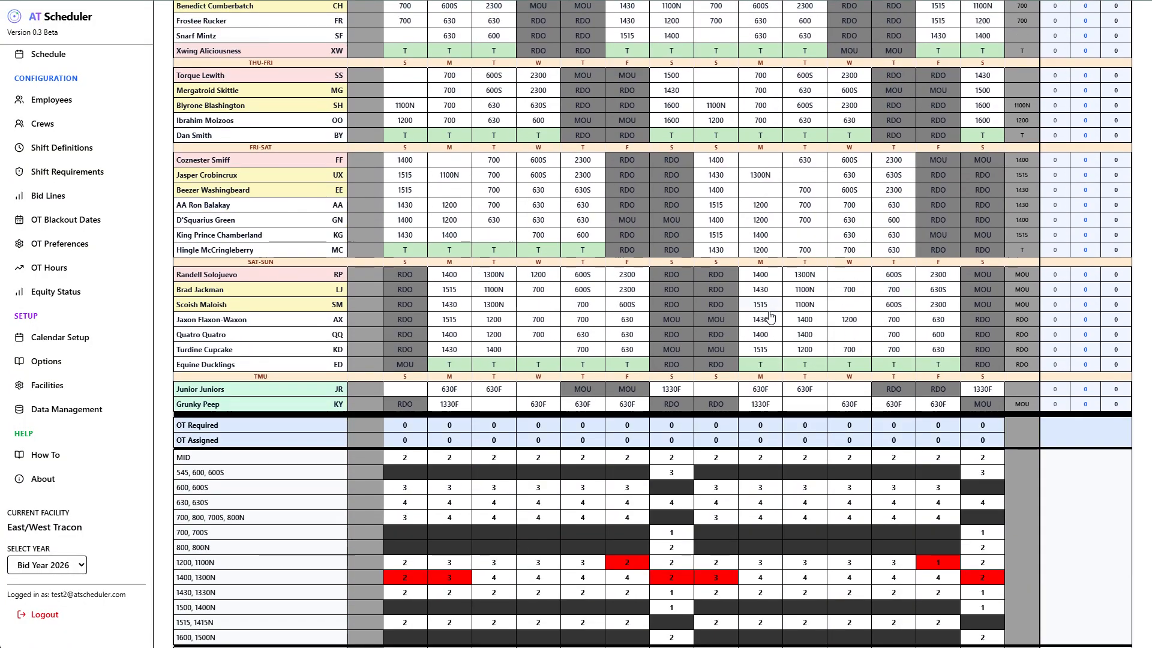
scroll(854, 327, up, 1)
scroll(854, 327, up, 5)
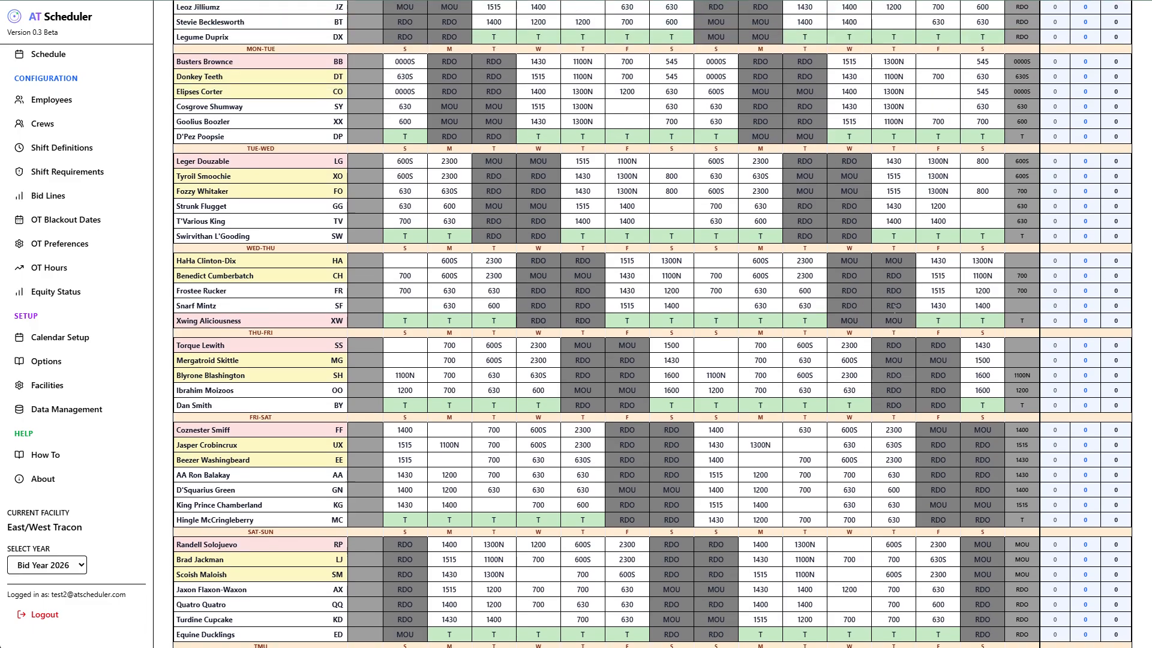
scroll(894, 315, up, 3)
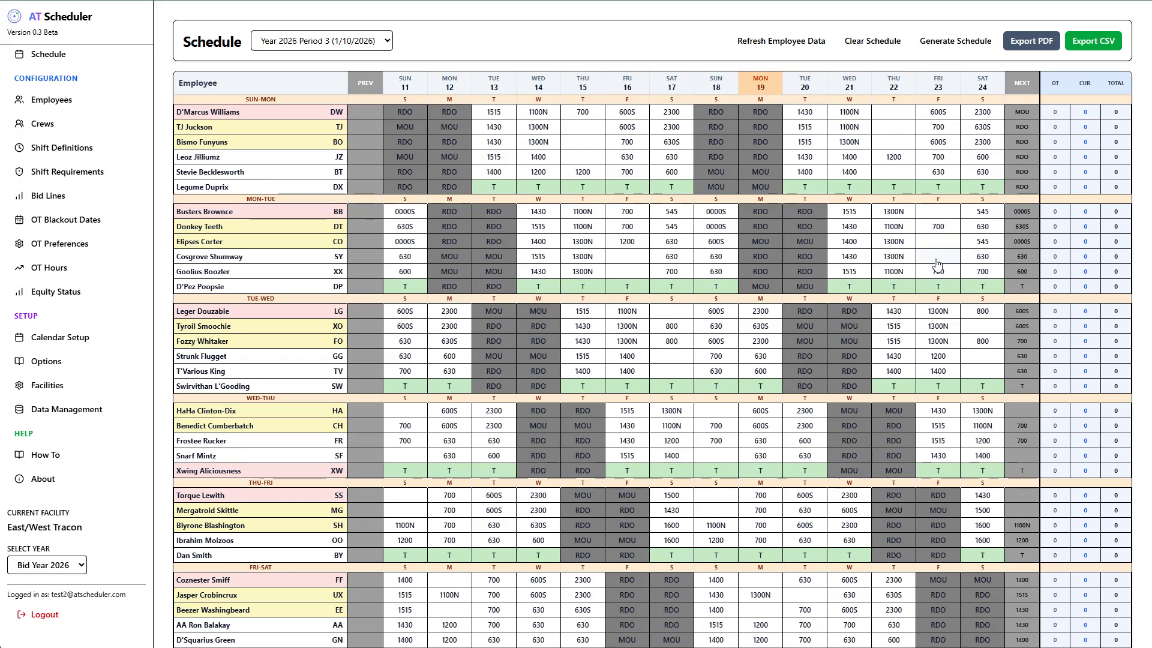
scroll(768, 402, down, 6)
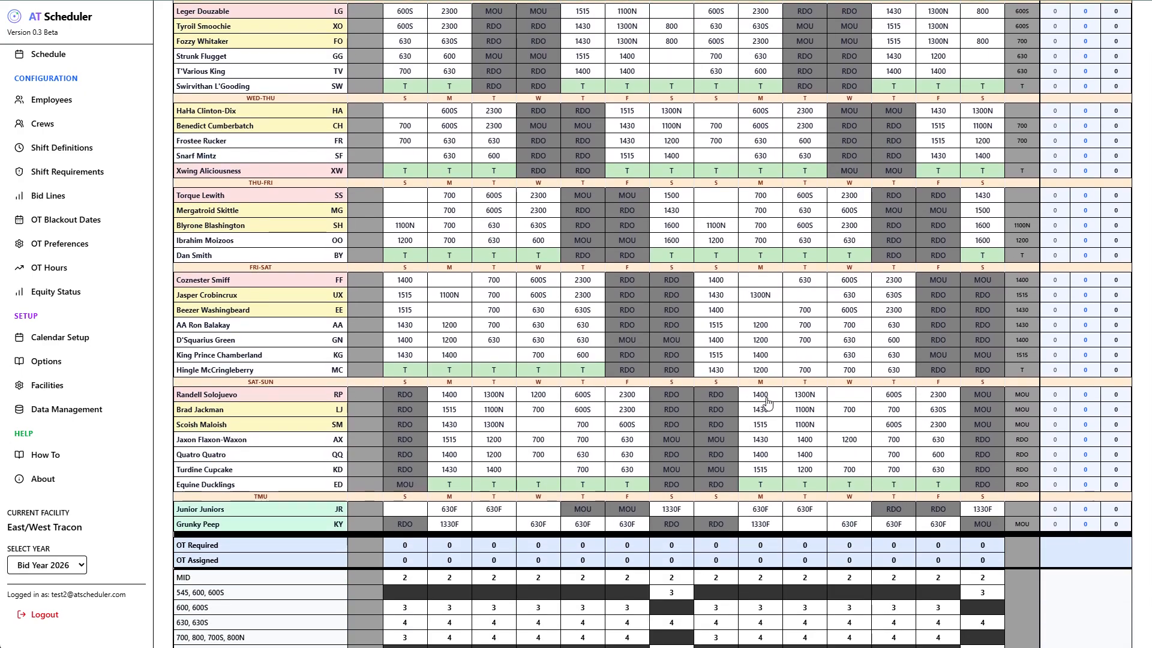
scroll(768, 401, down, 2)
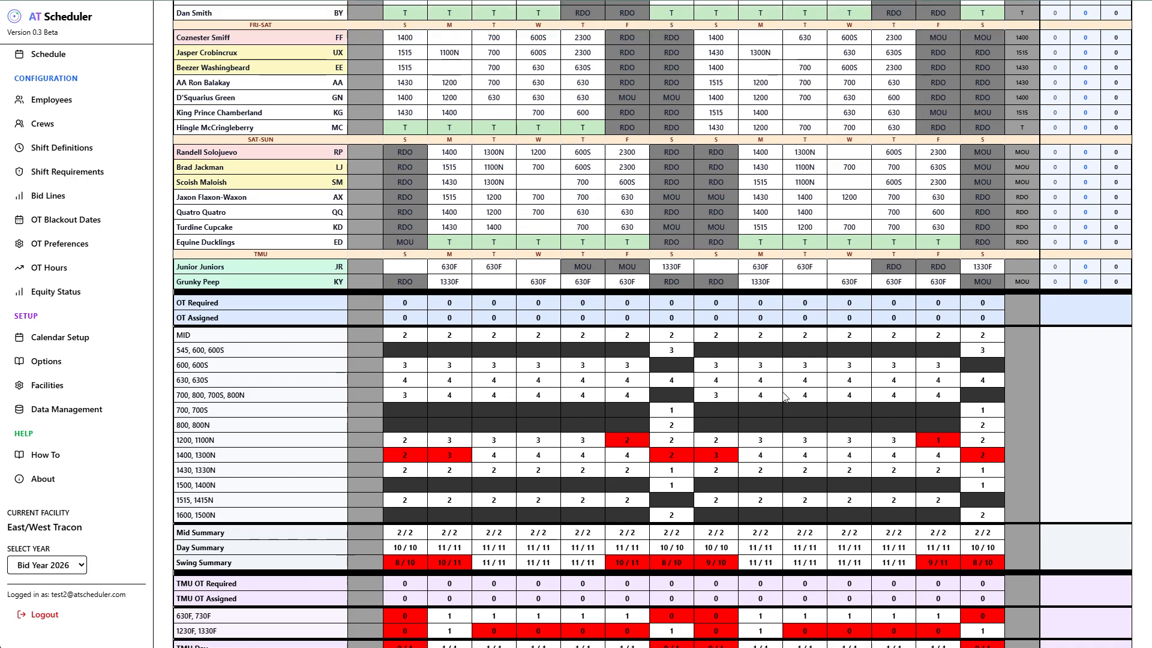
scroll(840, 300, up, 3)
scroll(862, 280, down, 2)
scroll(862, 280, down, 3)
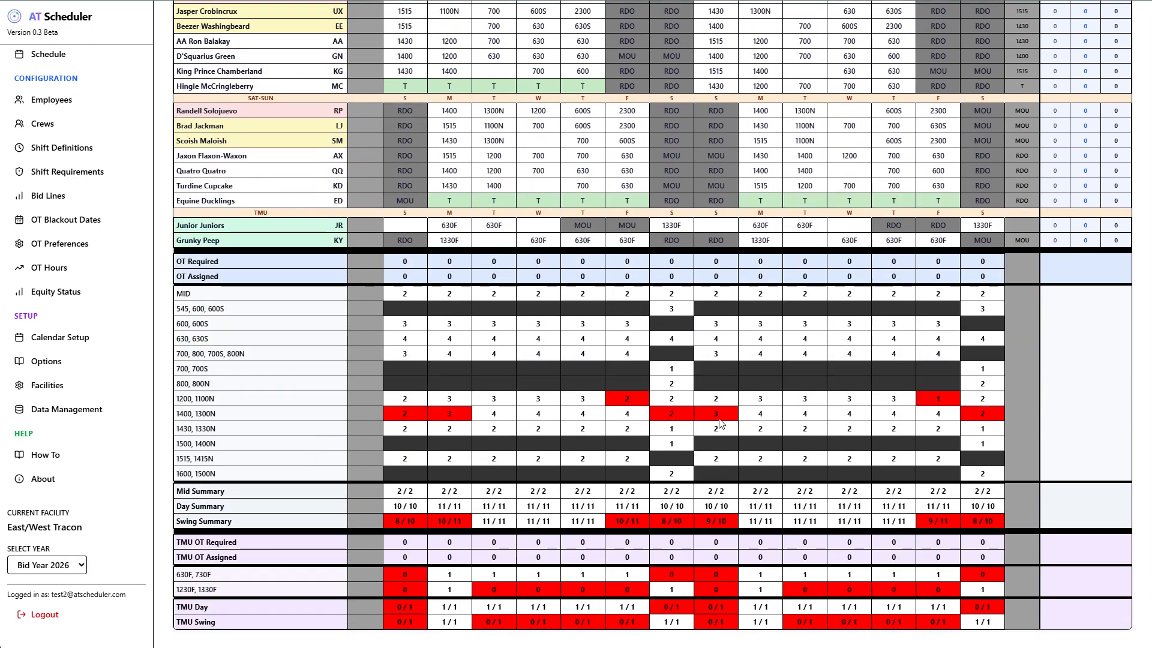
scroll(810, 441, up, 10)
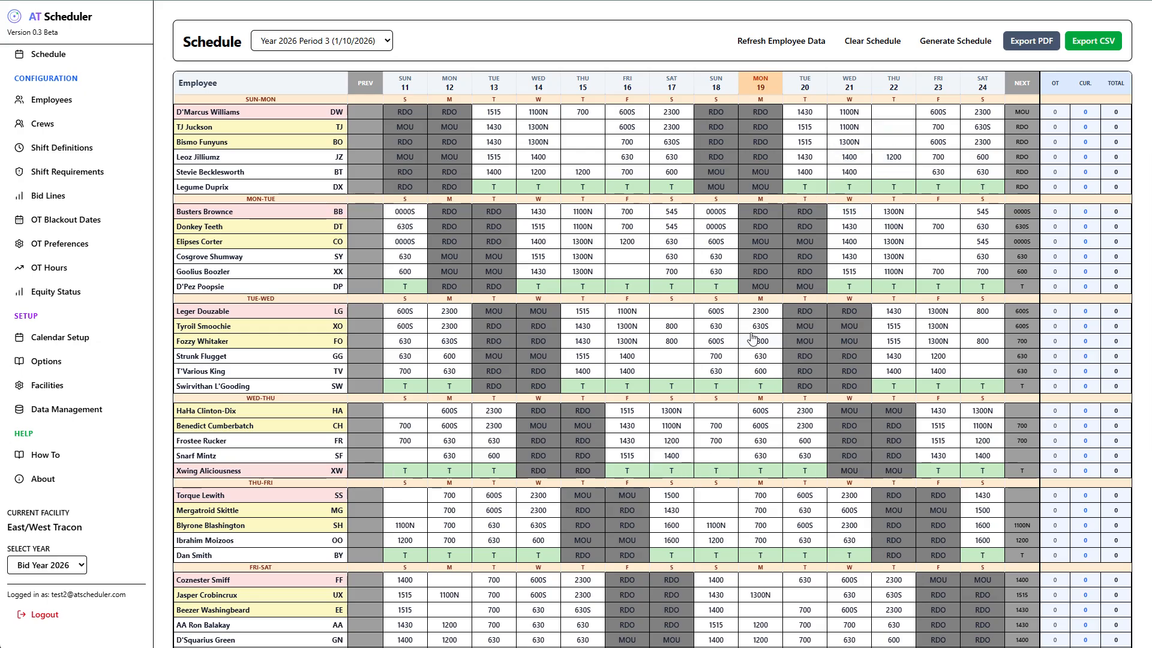
scroll(780, 471, down, 5)
scroll(653, 517, up, 4)
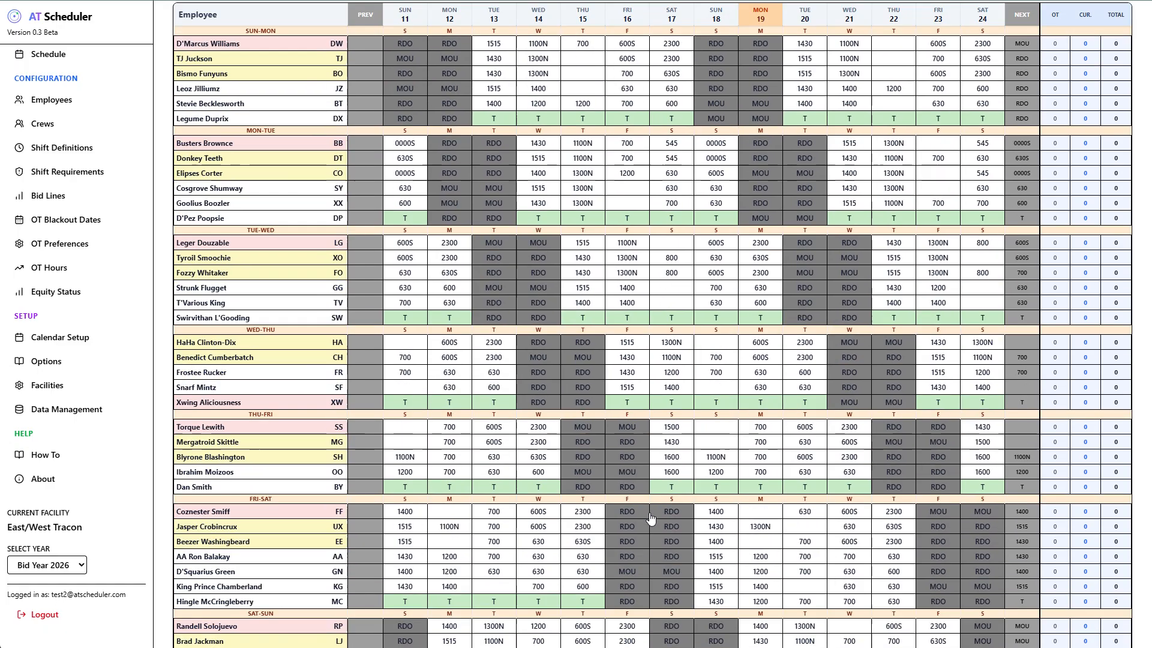
scroll(652, 517, up, 1)
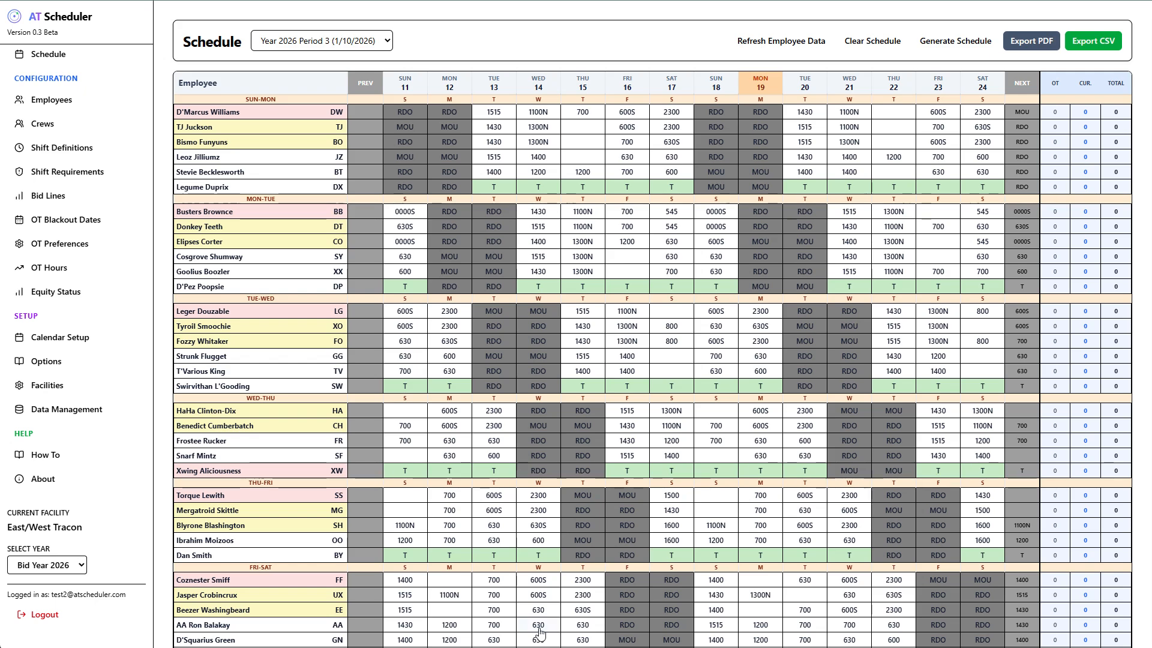
scroll(511, 577, down, 4)
scroll(511, 577, up, 4)
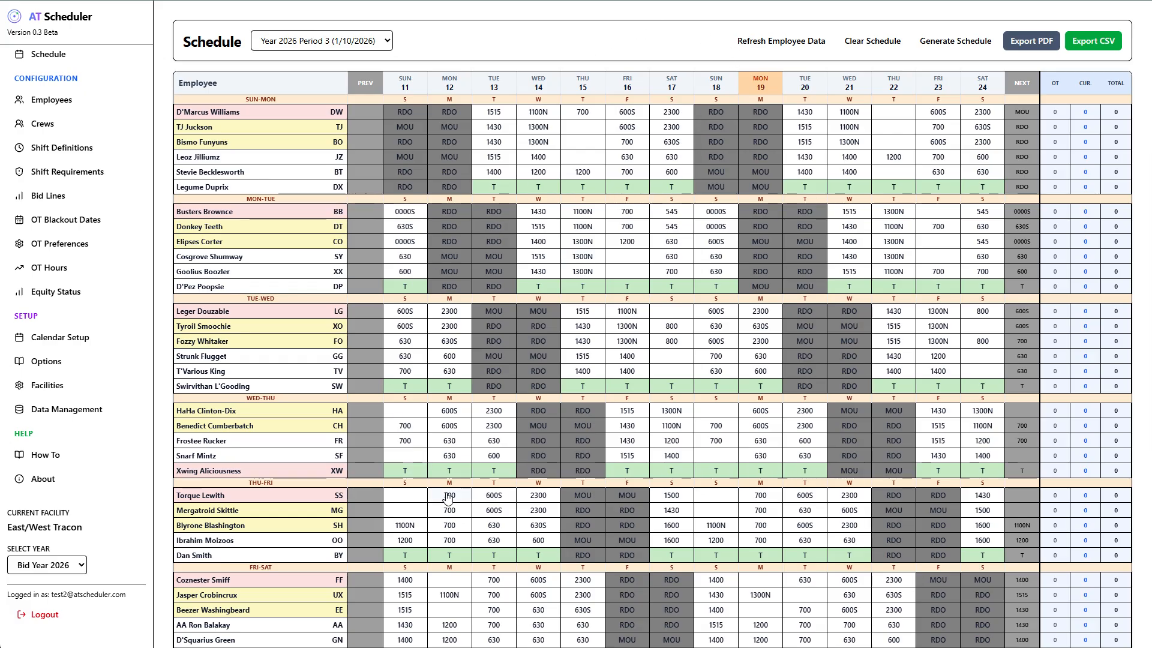
scroll(448, 497, down, 1)
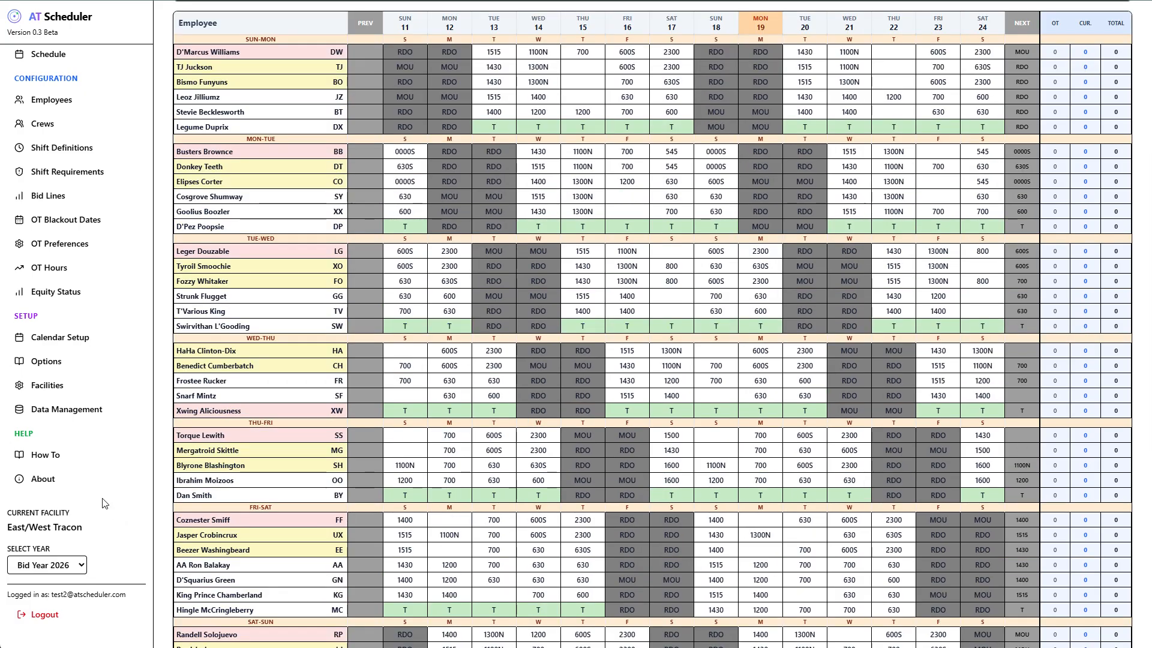
Open the About page and read through its origins, development, contact and beta information
click(48, 483)
scroll(337, 519, down, 3)
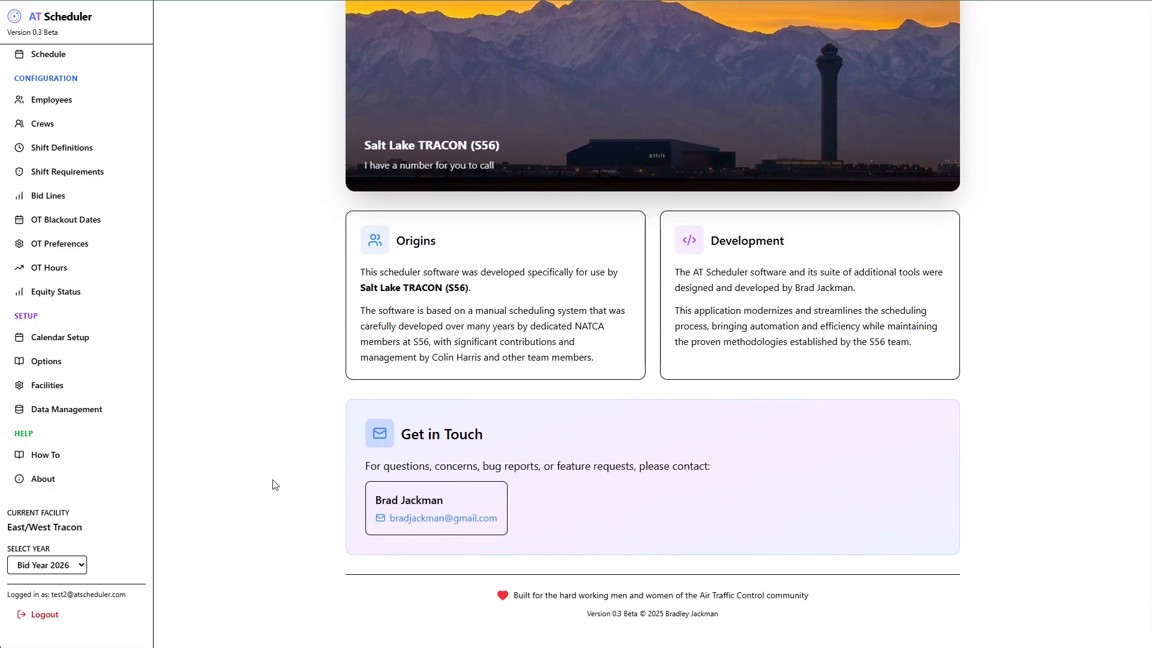
scroll(276, 487, up, 1)
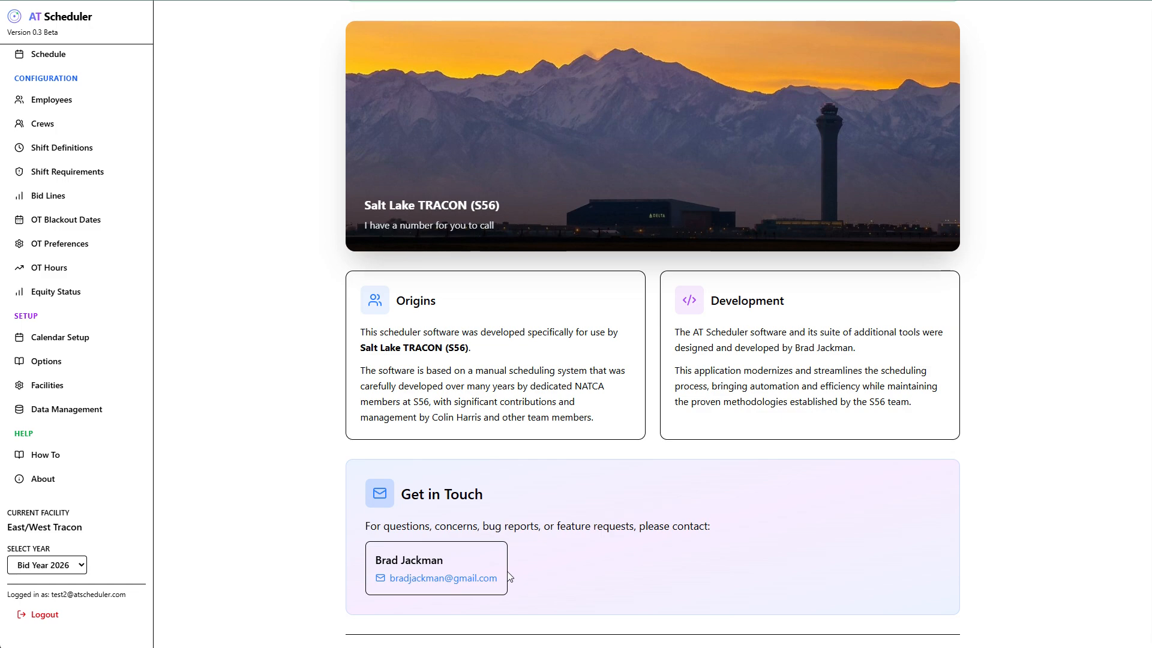
scroll(335, 519, up, 3)
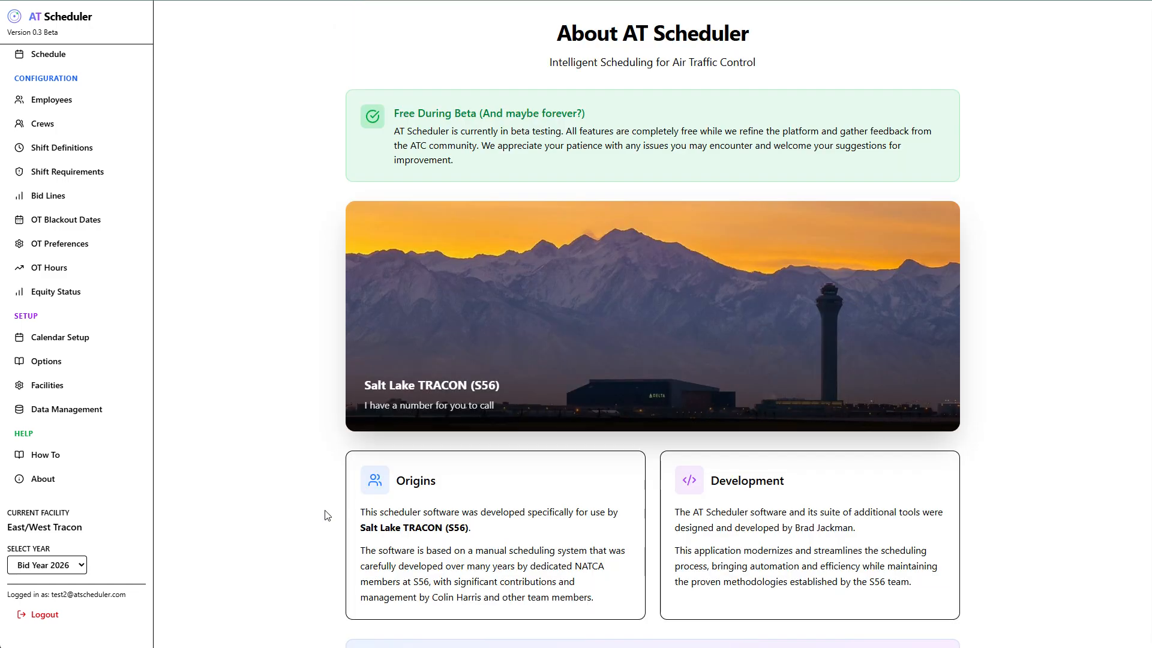